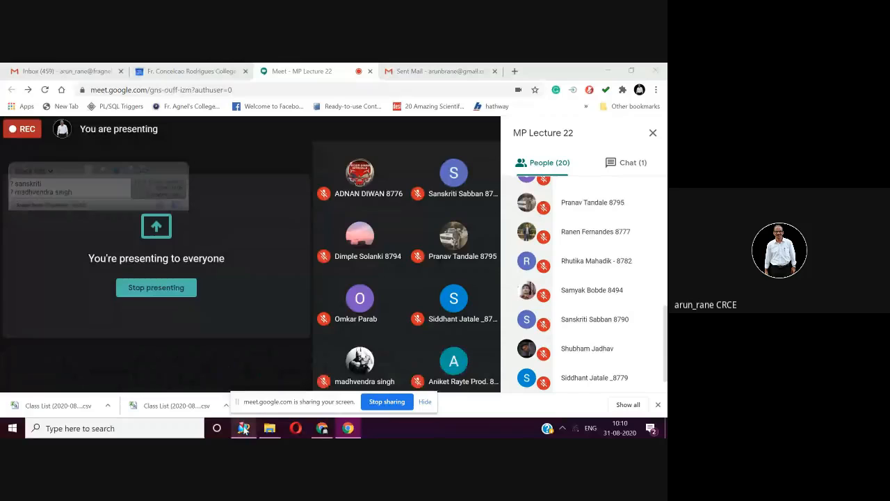
# Step: Switch to NX and examine the Clapper1 assembly, identifying the drag release plate in the model
pyautogui.click(243, 429)
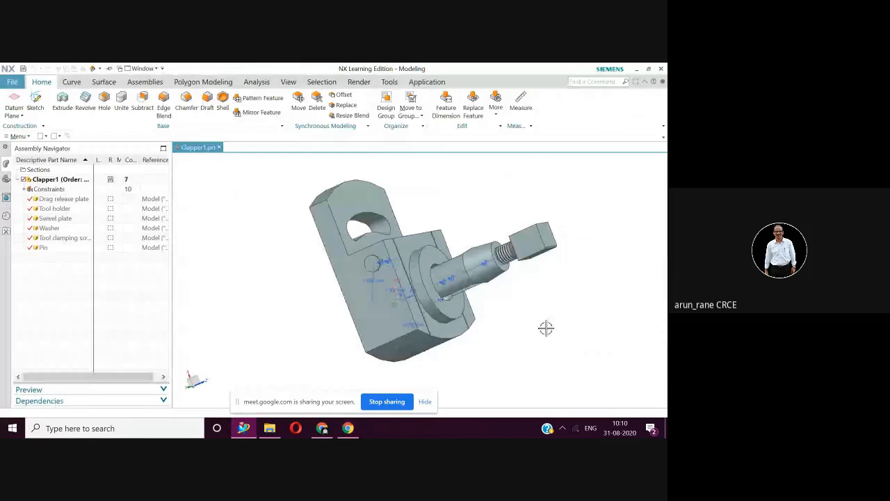
pyautogui.moveTo(479, 370); pyautogui.dragTo(489, 373, button='middle')
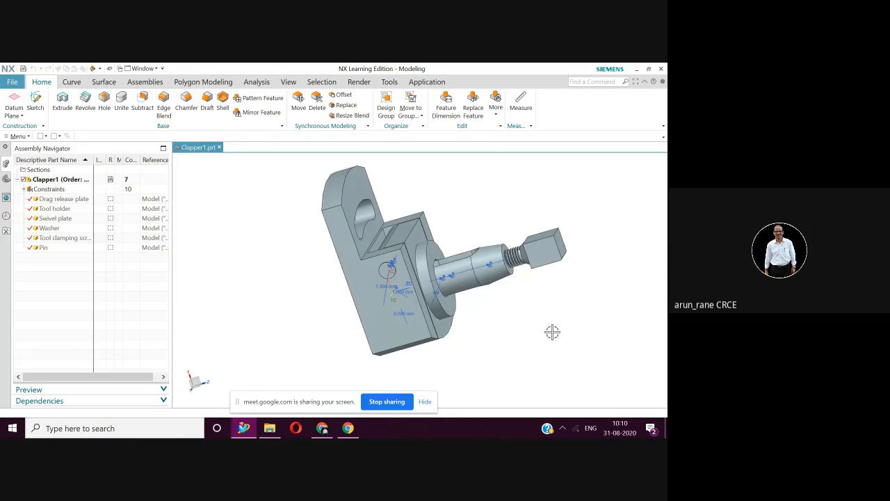
pyautogui.moveTo(552, 332); pyautogui.dragTo(541, 329, button='middle')
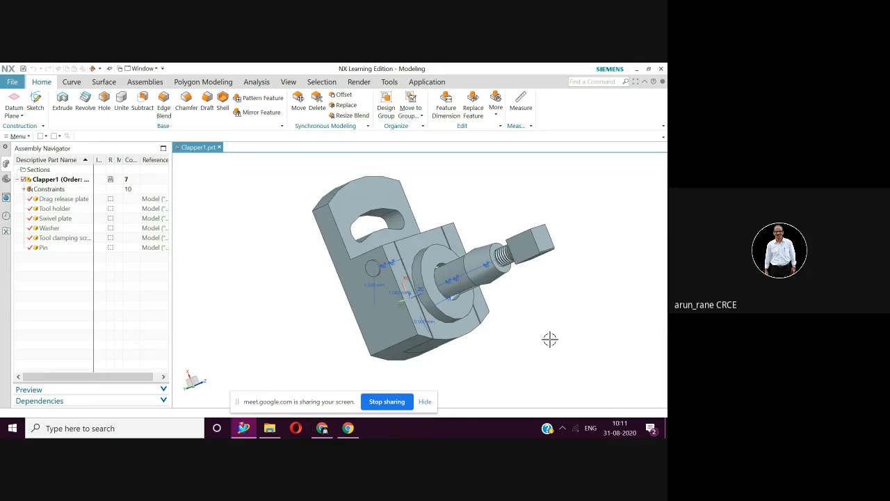
pyautogui.moveTo(322, 429)
pyautogui.click(369, 200)
pyautogui.click(51, 201)
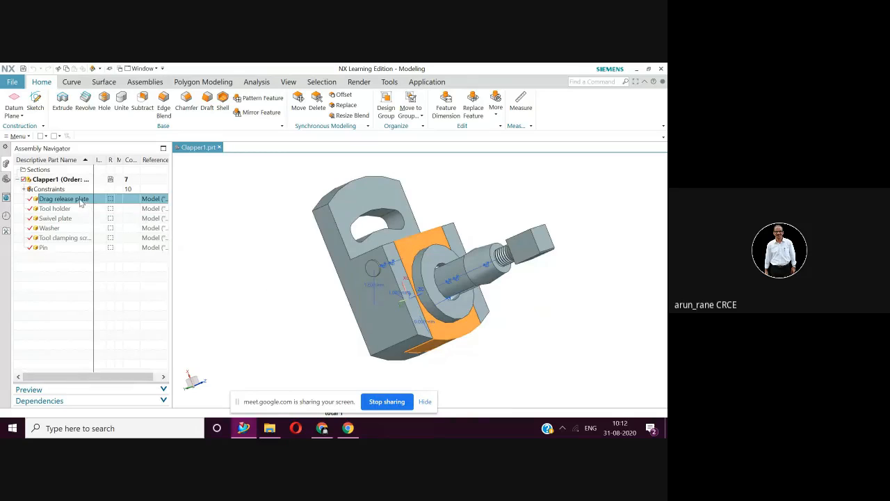
pyautogui.press('Escape')
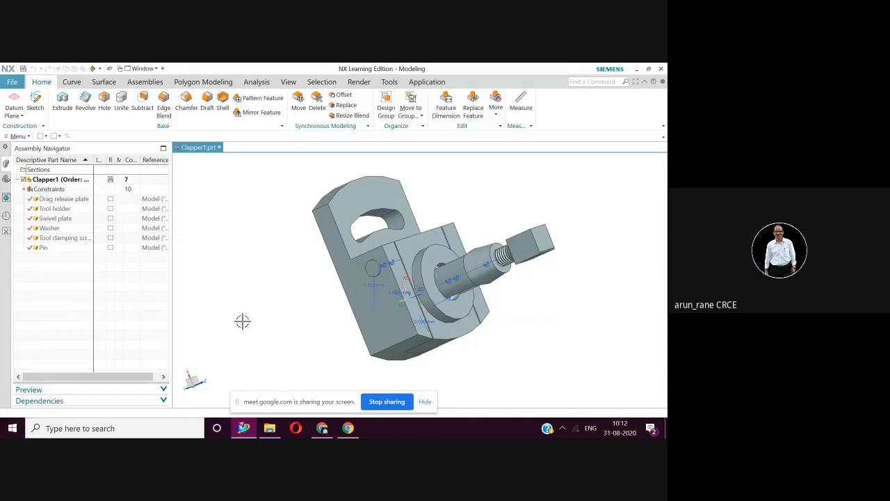
pyautogui.click(368, 196)
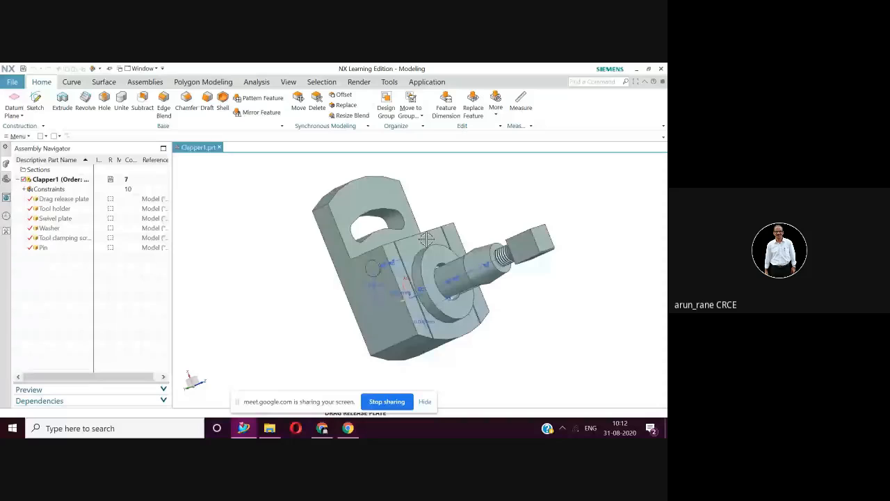
# Step: Examine how the tool clamping screw, washer, tool holder and pin fit together in the Clapper1 assembly
pyautogui.moveTo(431, 251); pyautogui.dragTo(435, 249, button='middle')
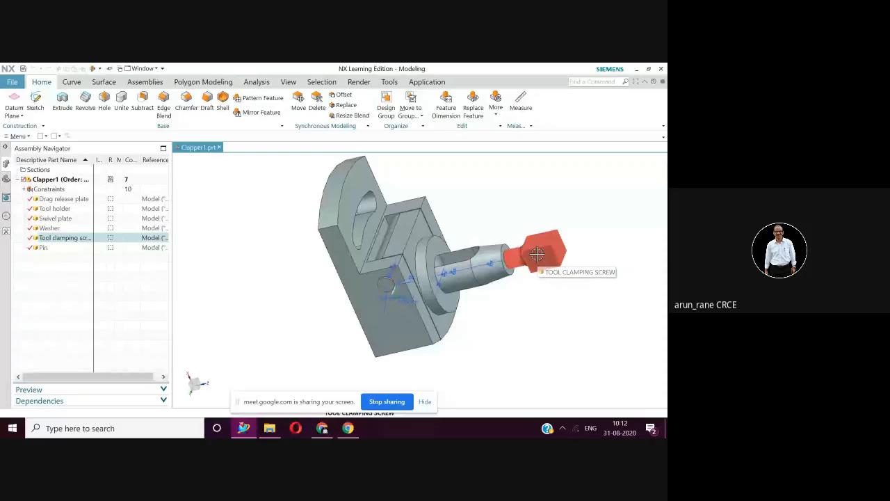
pyautogui.moveTo(537, 254); pyautogui.dragTo(310, 247, button='middle')
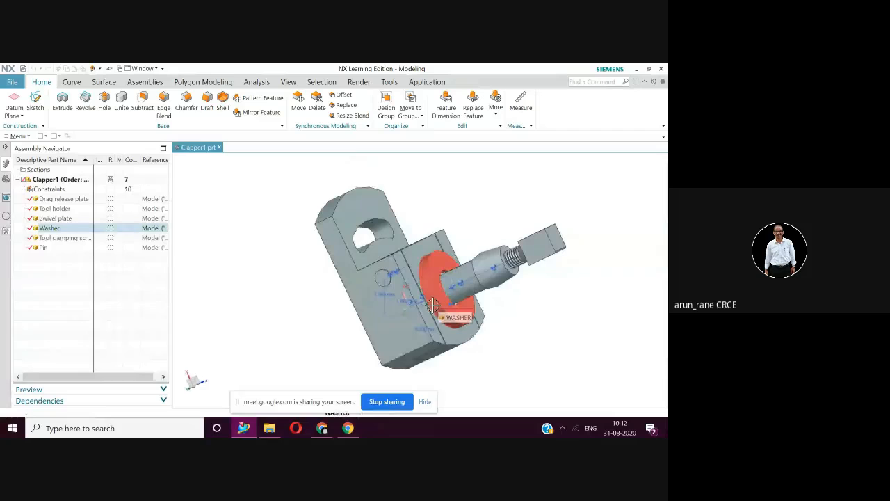
pyautogui.scroll(-2, 432, 305)
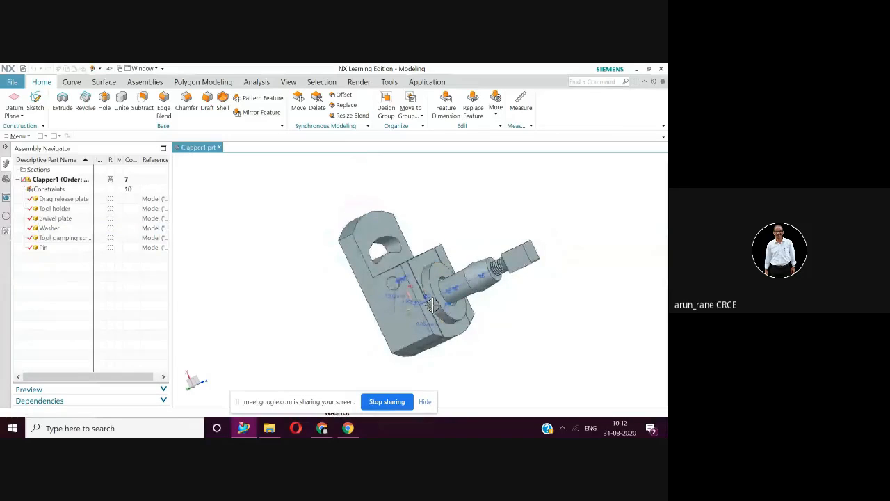
pyautogui.scroll(2, 433, 305)
pyautogui.scroll(1, 433, 305)
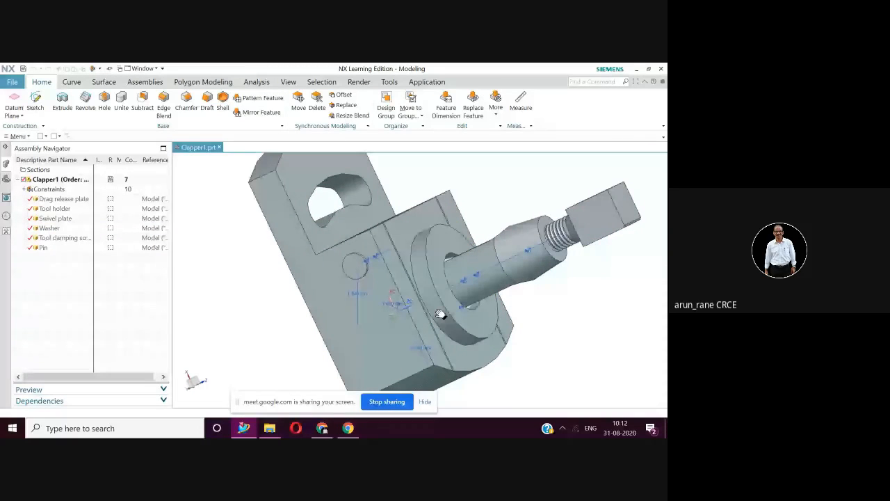
pyautogui.scroll(-1, 432, 305)
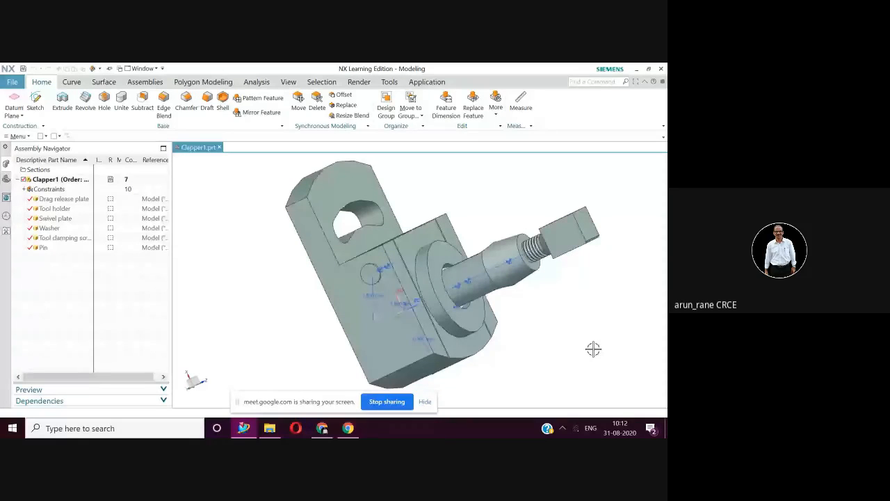
pyautogui.moveTo(572, 353)
pyautogui.mouseDown(button='middle')
pyautogui.moveTo(570, 362)
pyautogui.moveTo(577, 359)
pyautogui.mouseUp(button='middle')
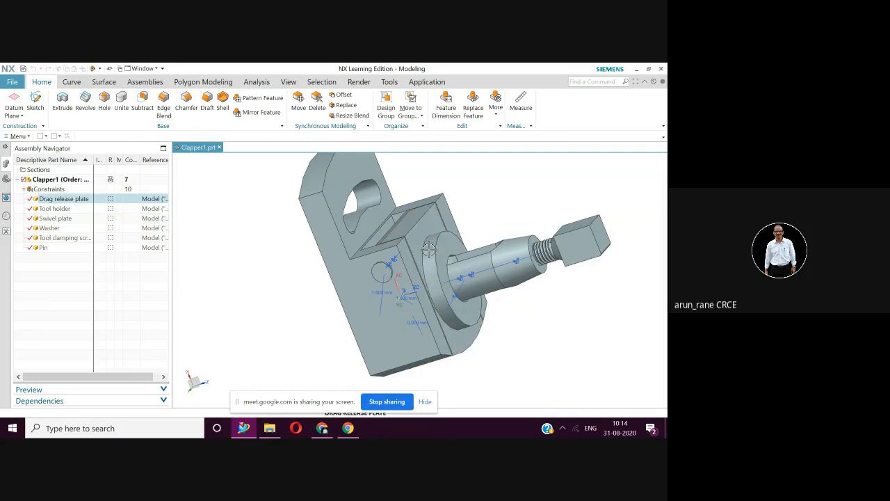
pyautogui.click(520, 268)
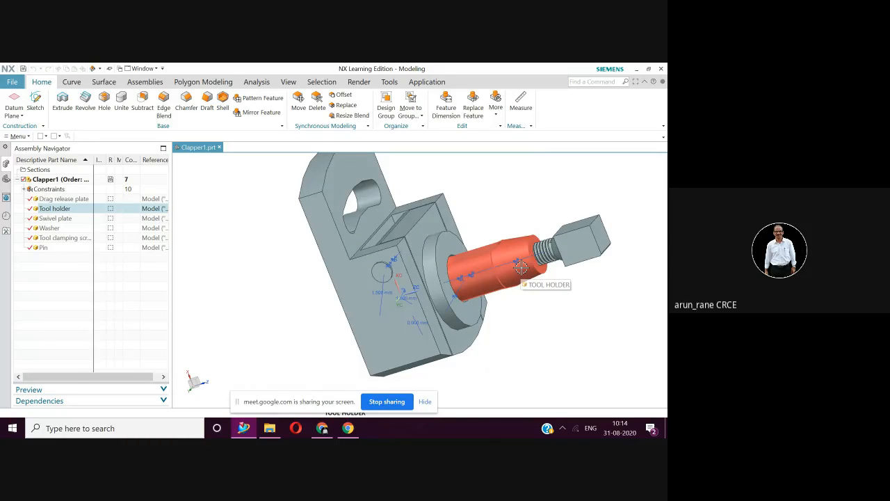
pyautogui.press('Escape')
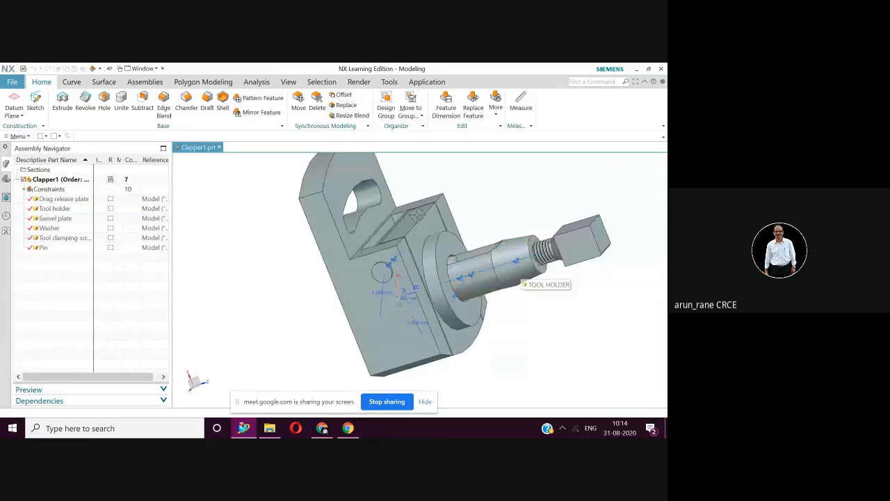
pyautogui.click(414, 227)
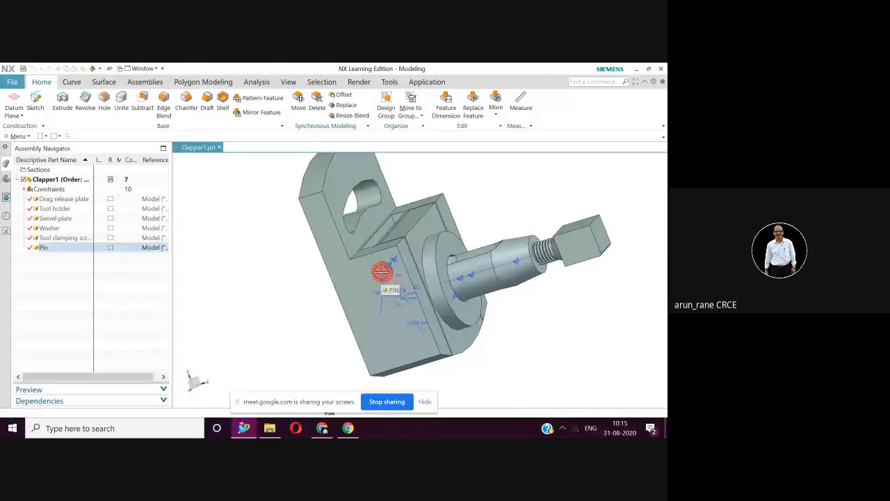
pyautogui.scroll(2, 381, 271)
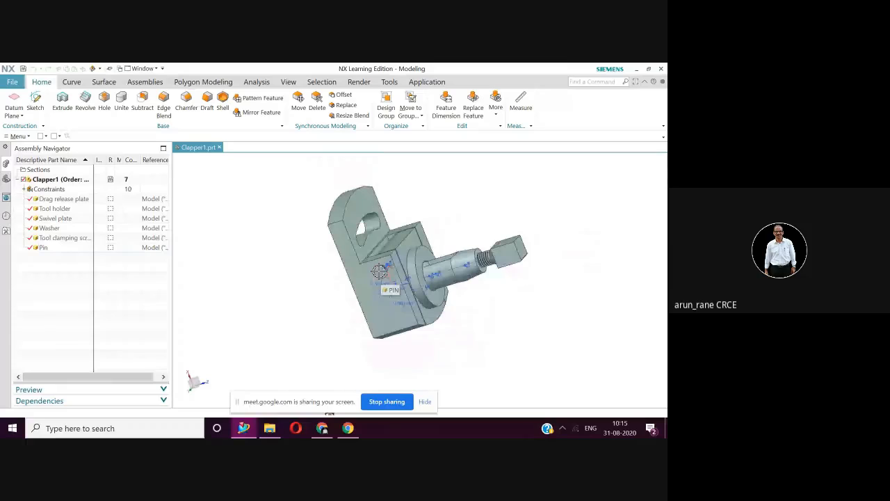
pyautogui.scroll(-1, 379, 272)
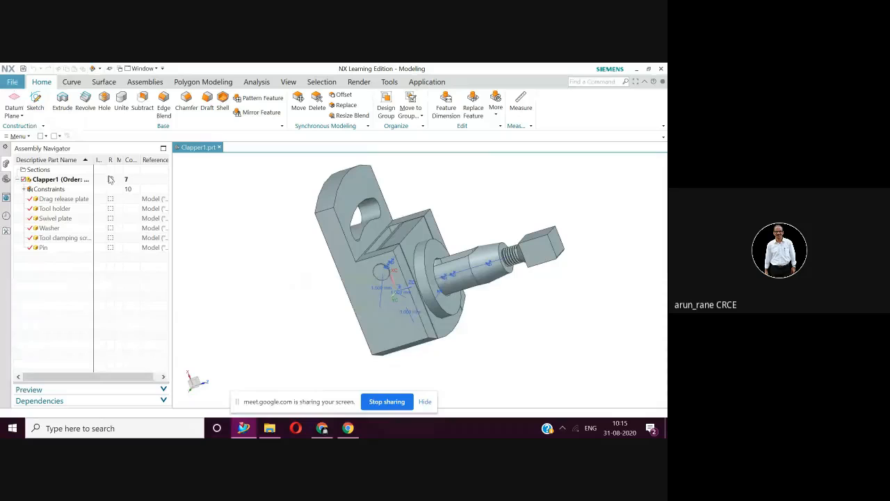
# Step: Open the Clapper block part from the Clapper folder and switch it from Drafting to Modeling
pyautogui.click(12, 82)
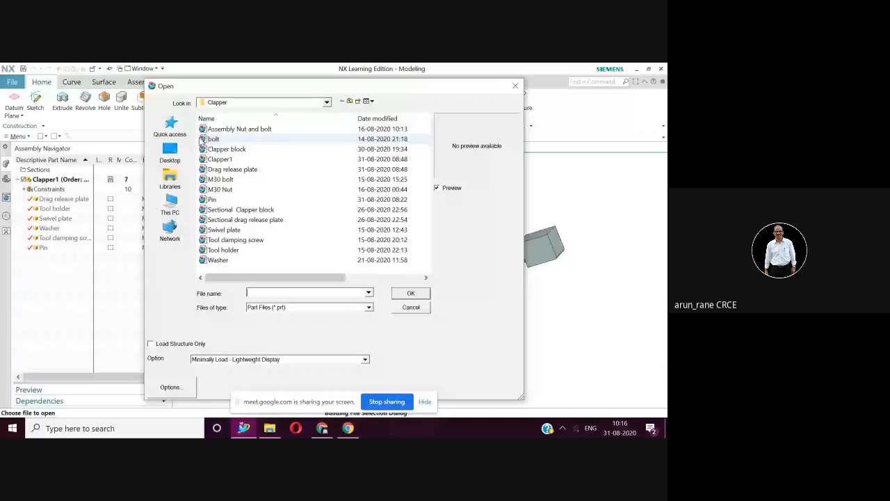
pyautogui.click(223, 148)
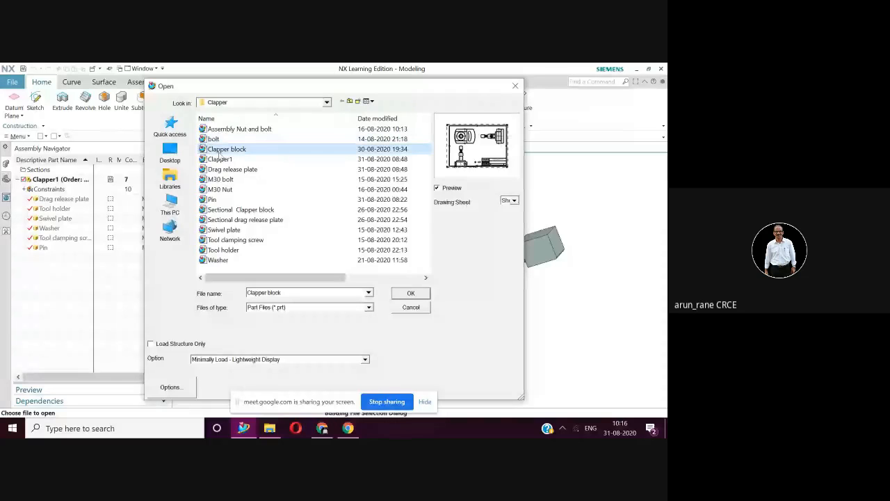
pyautogui.click(409, 294)
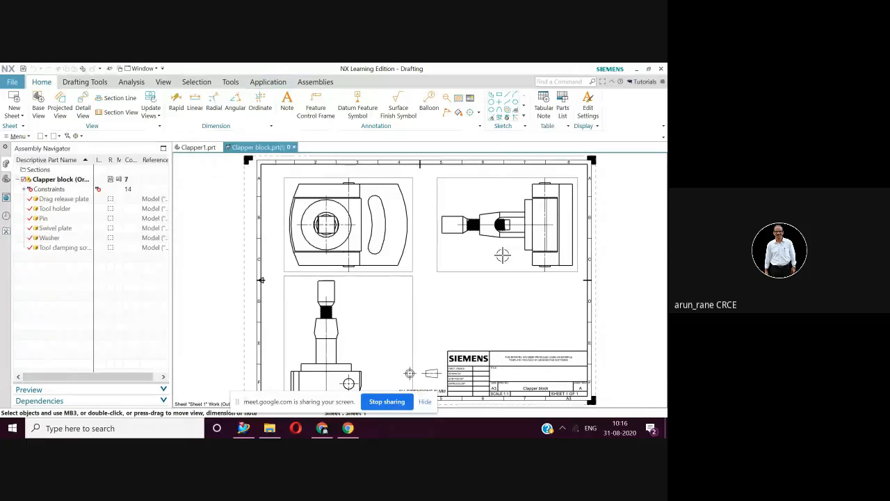
pyautogui.click(270, 82)
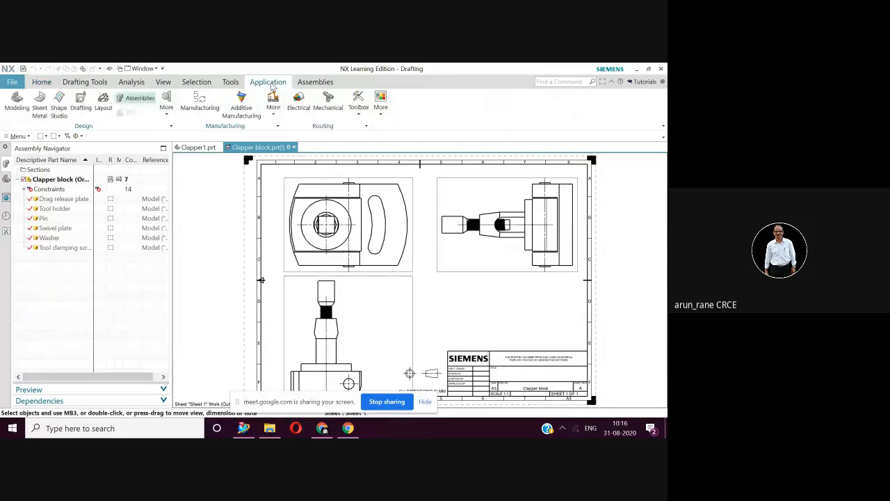
pyautogui.click(17, 105)
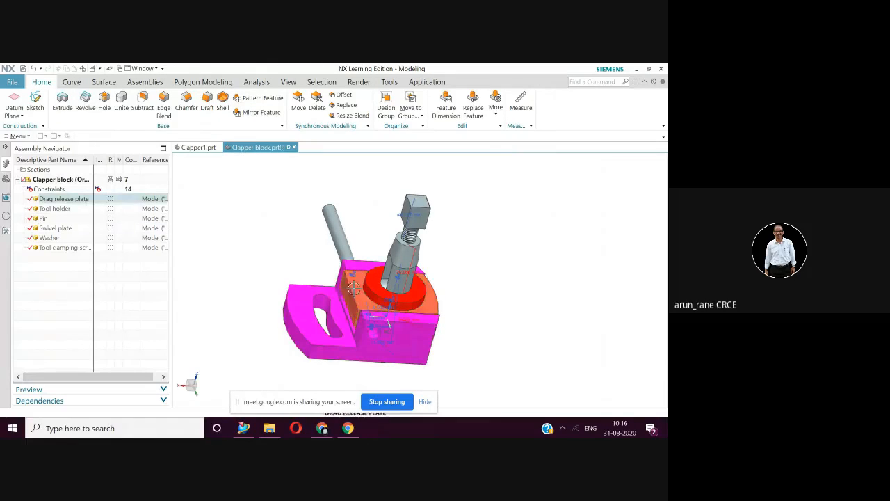
# Step: Change the display color of the swivel plate in the Clapper block assembly to Blue
pyautogui.rightClick(397, 337)
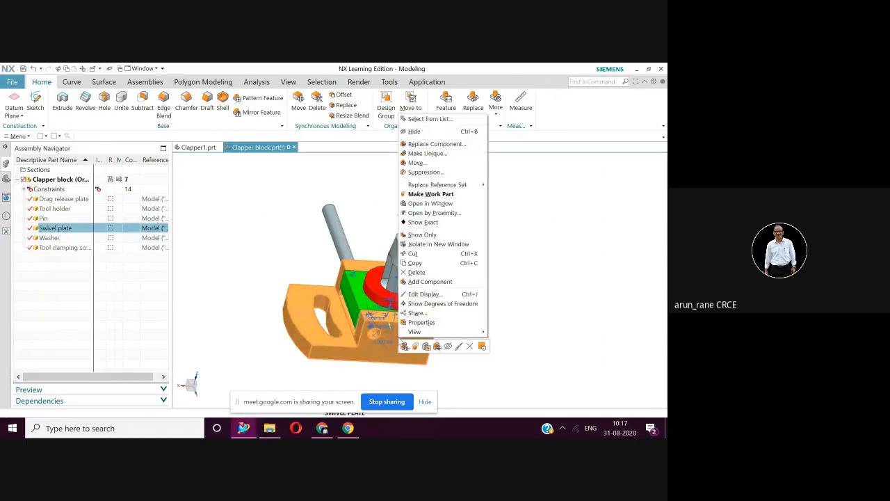
pyautogui.click(422, 296)
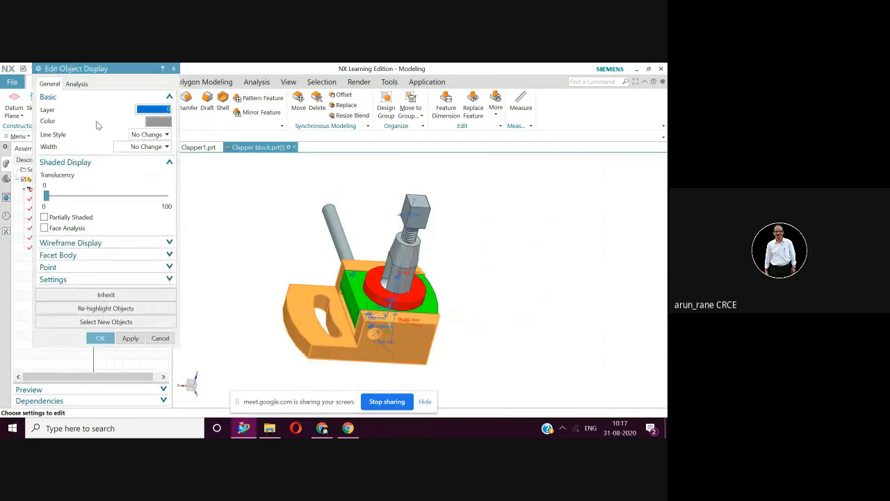
pyautogui.click(152, 122)
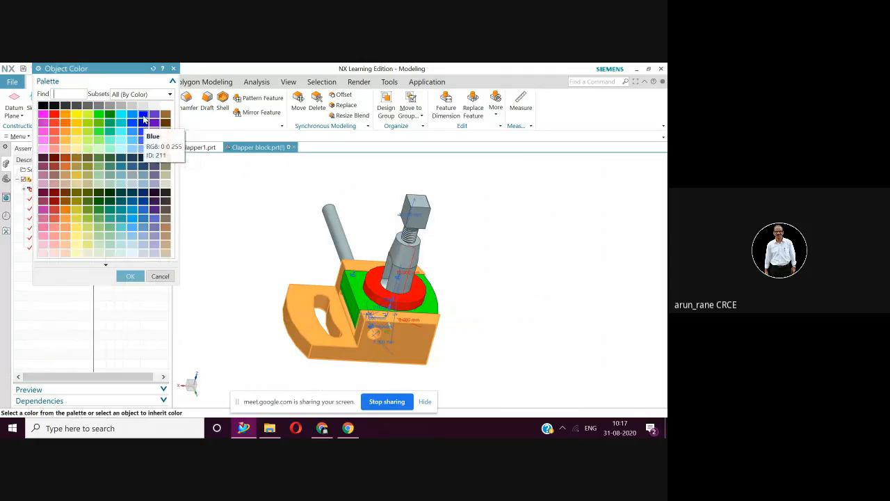
pyautogui.click(129, 275)
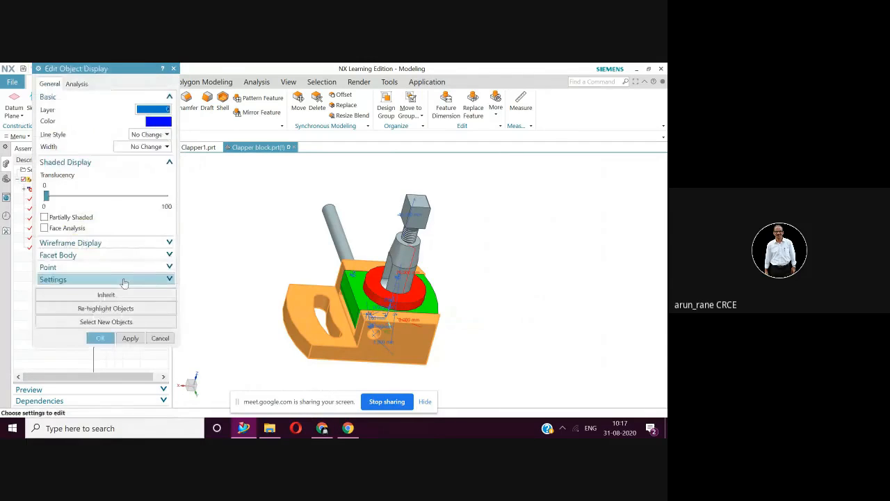
pyautogui.click(100, 338)
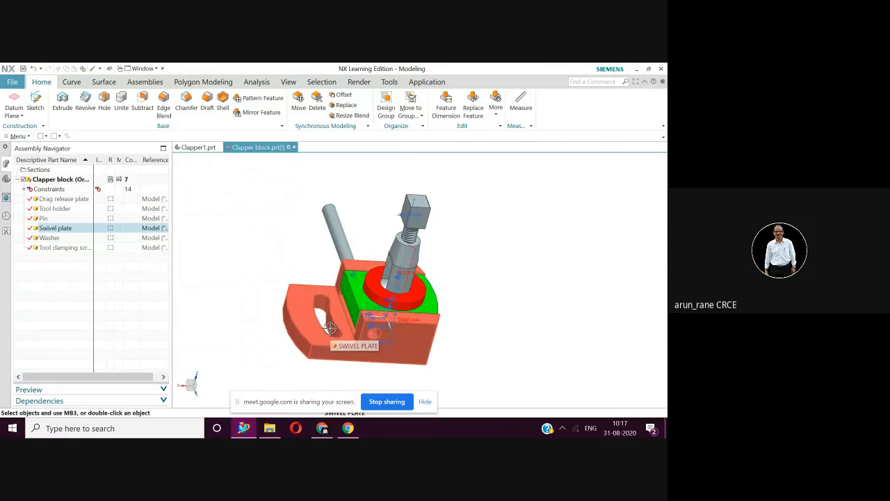
# Step: Browse the overlapping objects at the swivel plate with QuickPick, including the drag release plate, and close the list without selecting
pyautogui.rightClick(405, 330)
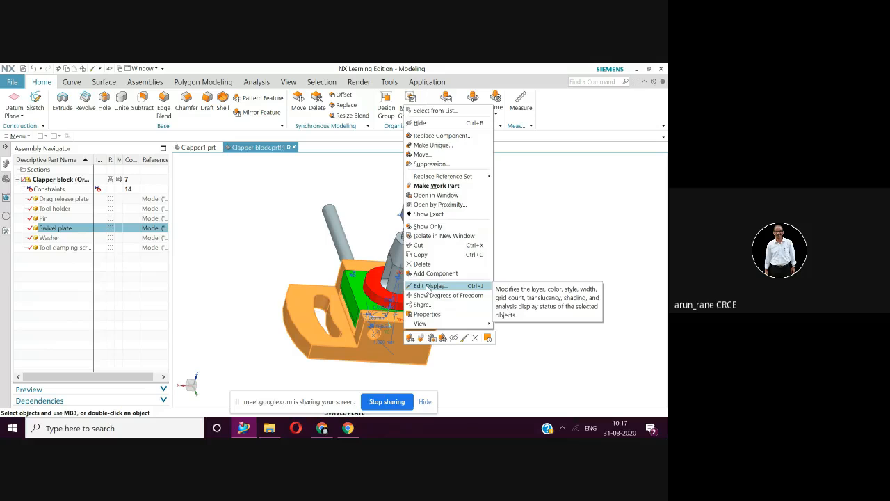
pyautogui.click(431, 113)
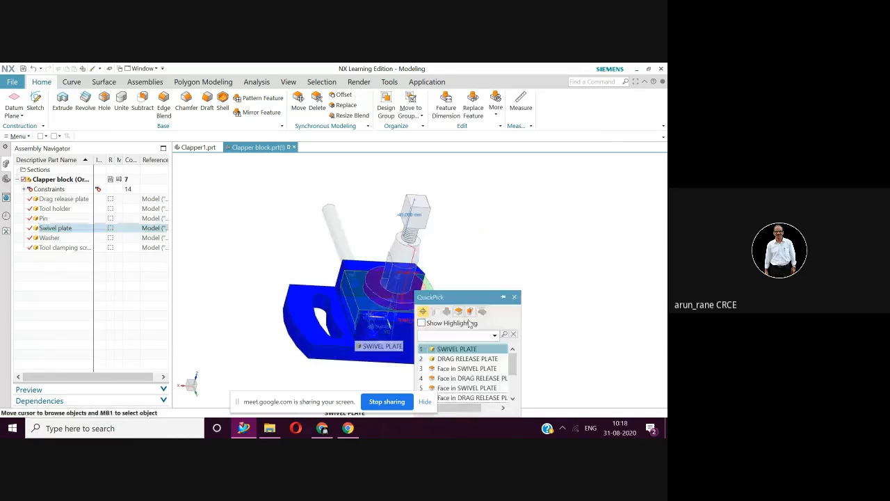
pyautogui.moveTo(479, 296); pyautogui.dragTo(490, 209)
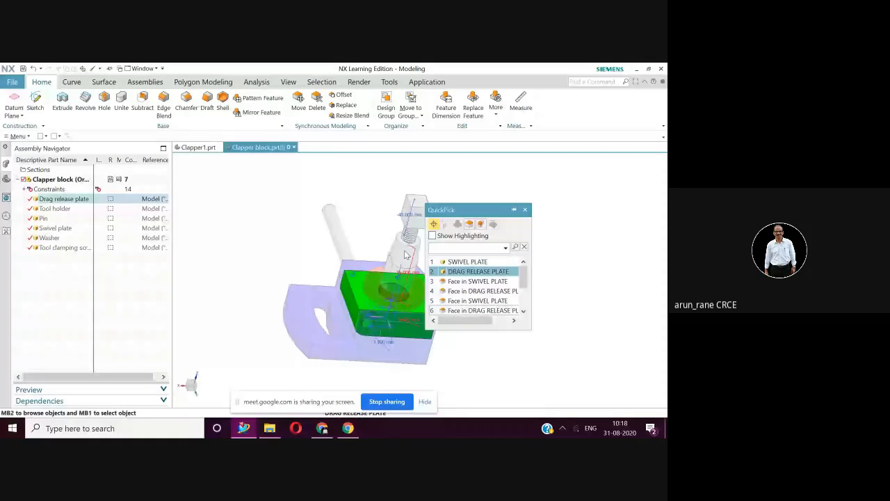
pyautogui.click(524, 210)
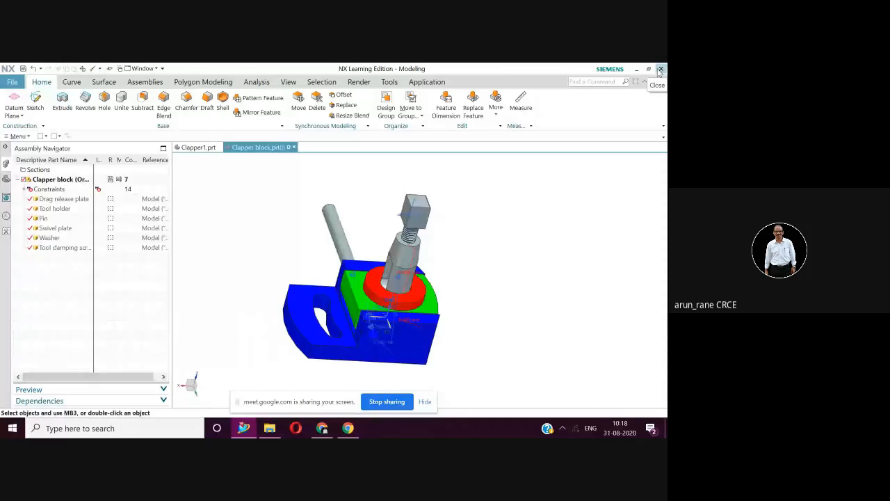
# Step: Close the Clapper block assembly together with its components and inspect the Clapper1 assembly around the swivel plate
pyautogui.click(294, 147)
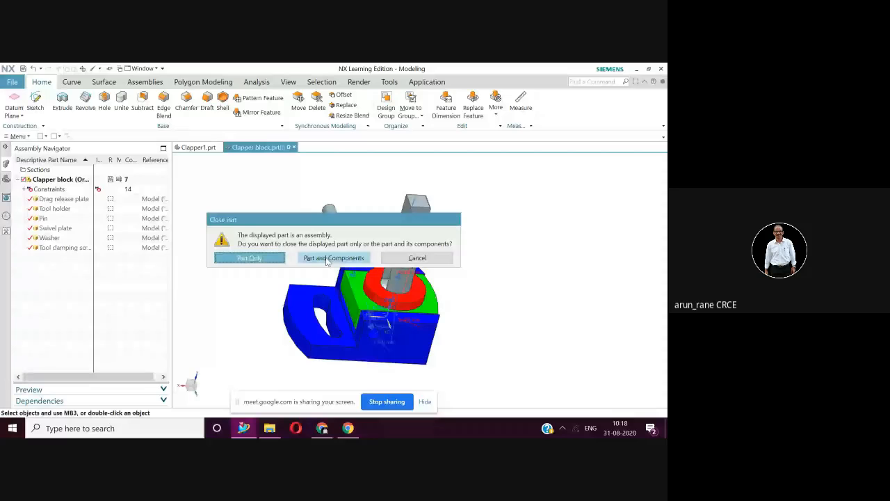
pyautogui.click(327, 259)
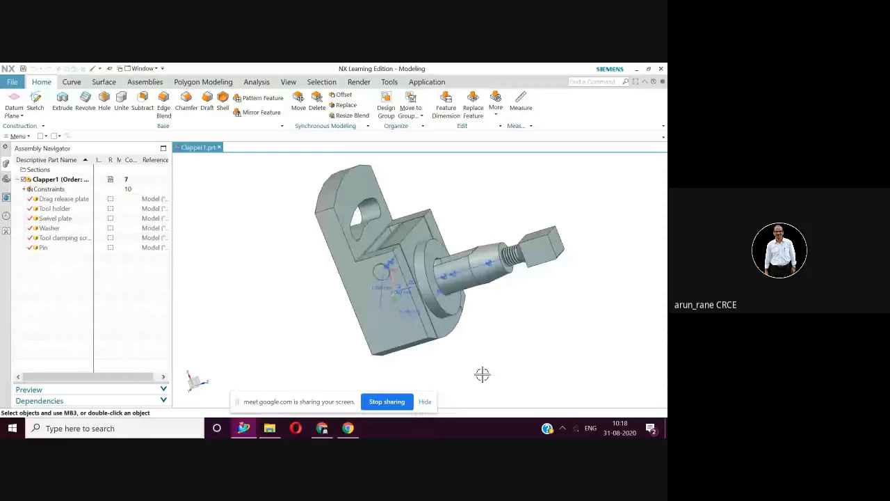
pyautogui.moveTo(482, 374); pyautogui.dragTo(473, 371, button='middle')
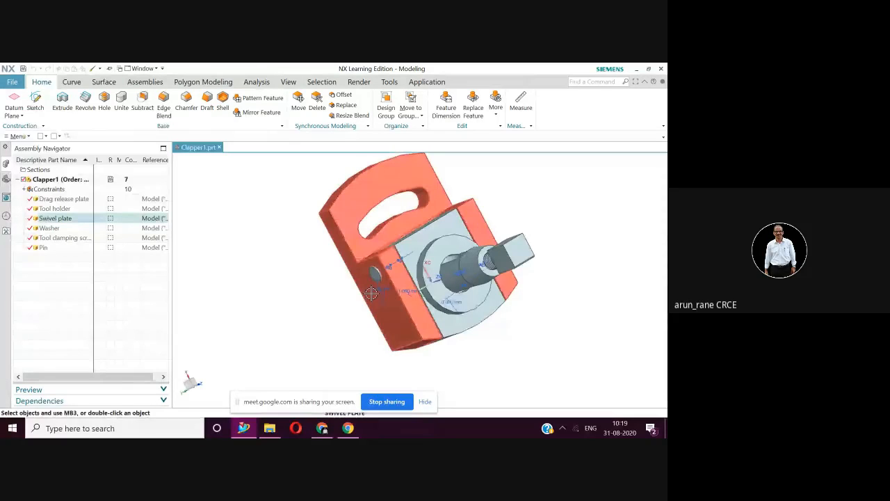
pyautogui.moveTo(372, 293); pyautogui.dragTo(350, 301, button='middle')
pyautogui.moveTo(479, 235)
pyautogui.mouseDown(button='middle')
pyautogui.moveTo(492, 226)
pyautogui.moveTo(484, 232)
pyautogui.mouseUp(button='middle')
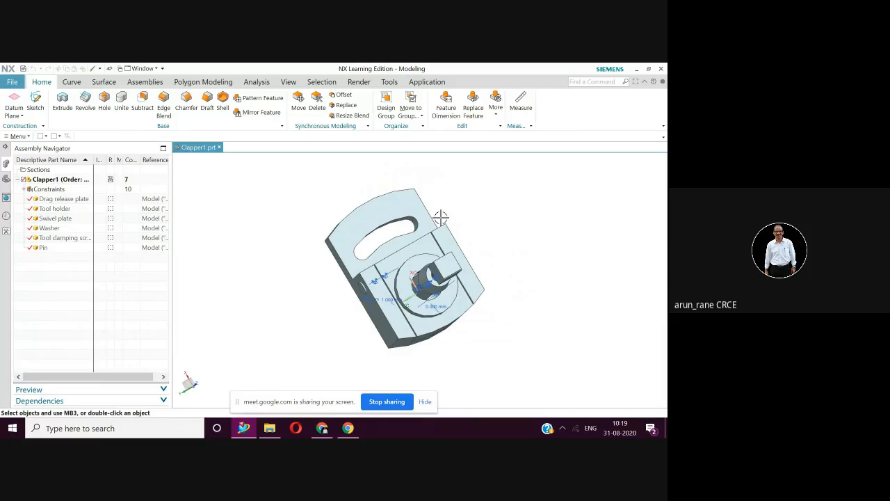
# Step: Examine the Clapper1 assembly from several sides, including the swivel plate and washer, and return to the trimetric view
pyautogui.moveTo(440, 218); pyautogui.dragTo(466, 214, button='middle')
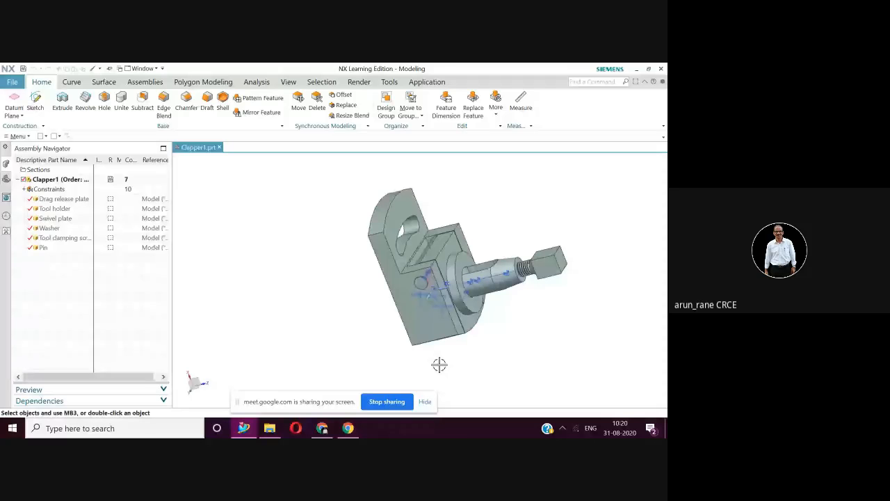
pyautogui.moveTo(439, 364); pyautogui.dragTo(452, 333, button='middle')
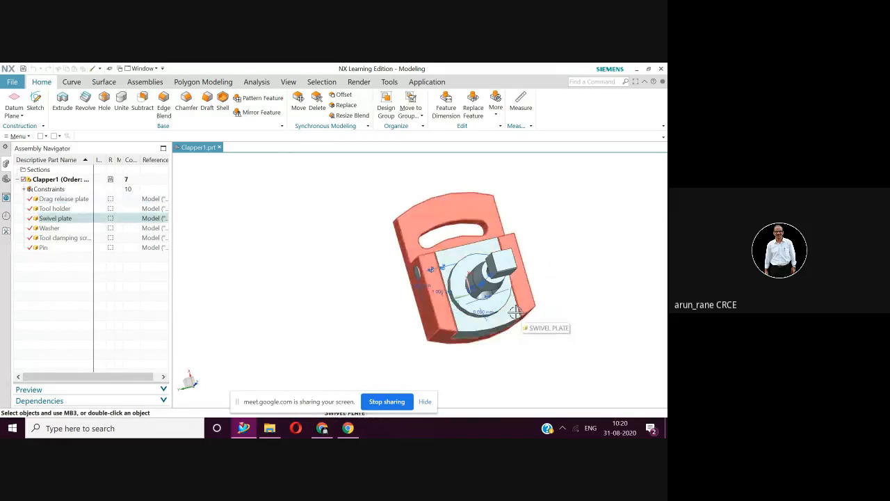
pyautogui.moveTo(449, 374); pyautogui.dragTo(479, 352, button='middle')
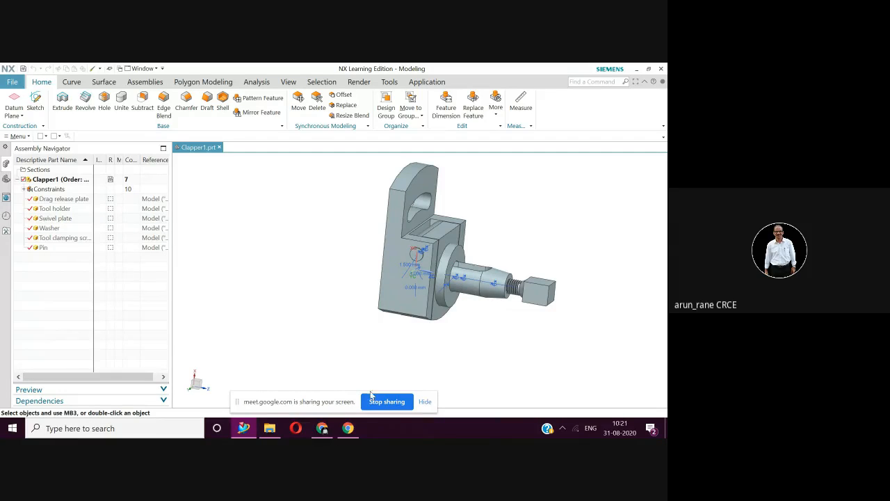
pyautogui.moveTo(427, 340); pyautogui.dragTo(445, 359, button='middle')
pyautogui.moveTo(445, 304); pyautogui.dragTo(435, 299, button='middle')
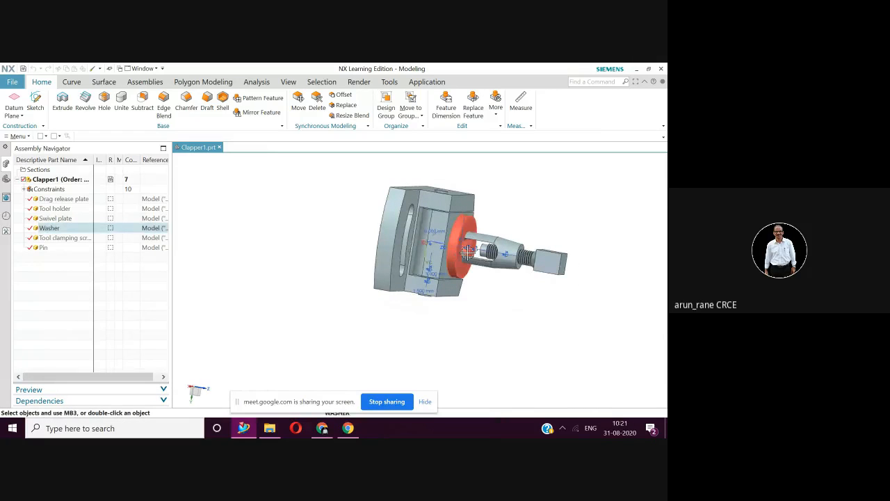
pyautogui.moveTo(438, 322); pyautogui.dragTo(397, 298, button='middle')
pyautogui.press('Home')
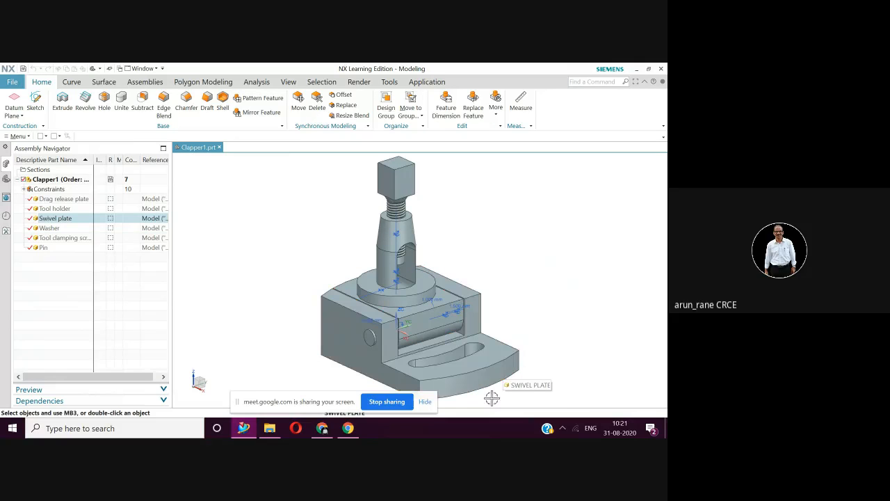
# Step: Delete all components of the Clapper1 assembly together with their assembly constraints
pyautogui.scroll(-3, 317, 242)
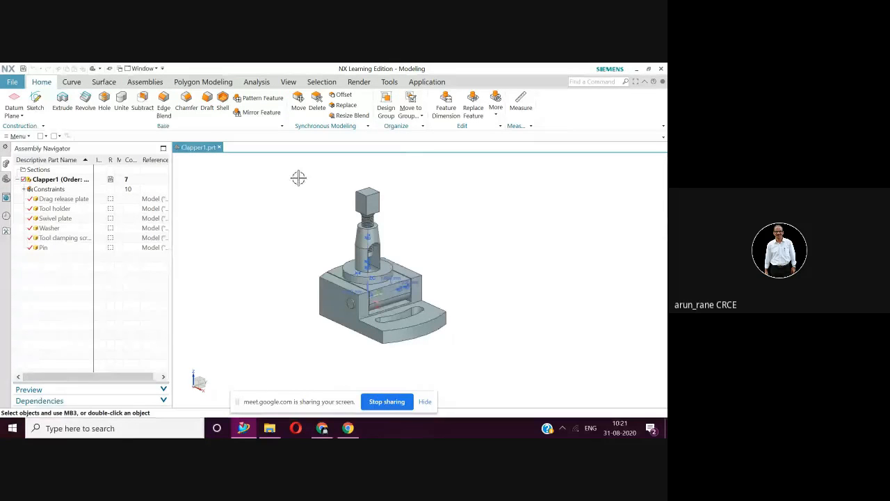
pyautogui.moveTo(297, 178); pyautogui.dragTo(493, 363)
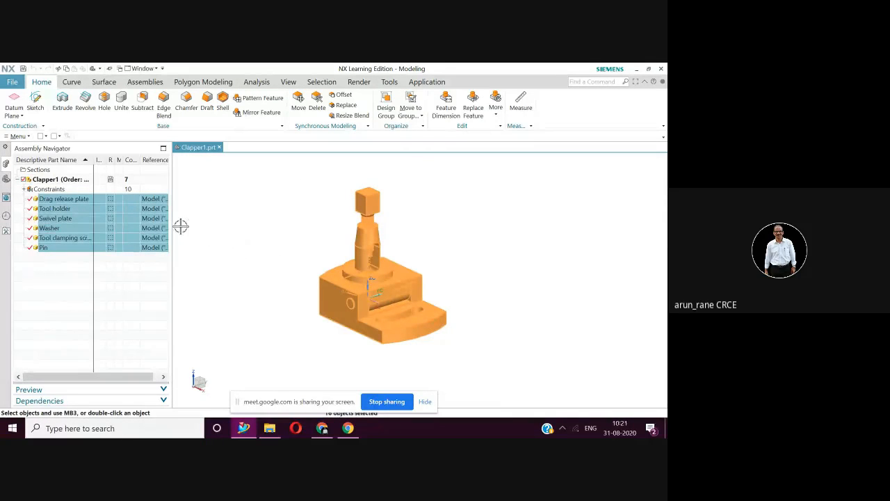
pyautogui.rightClick(84, 213)
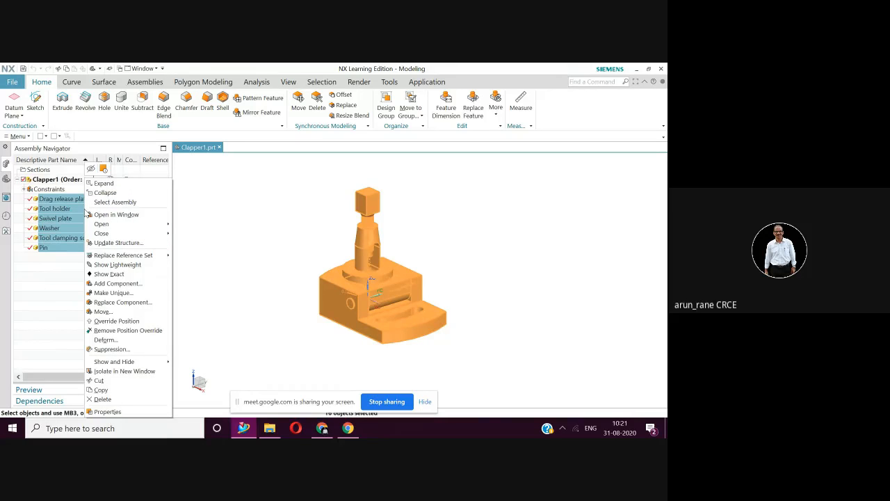
pyautogui.click(102, 399)
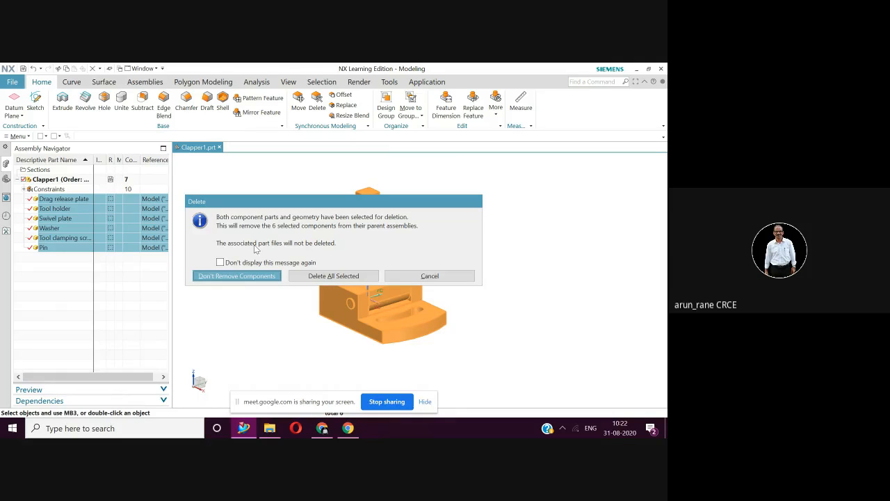
pyautogui.click(322, 276)
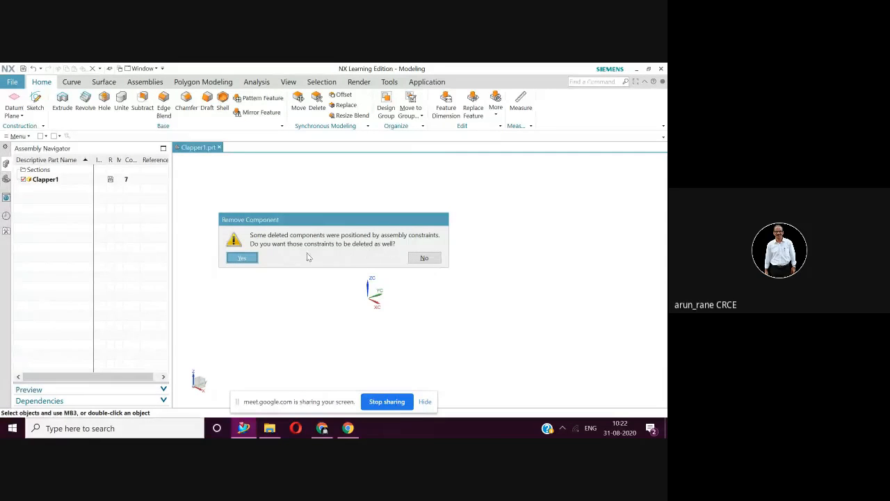
pyautogui.click(238, 258)
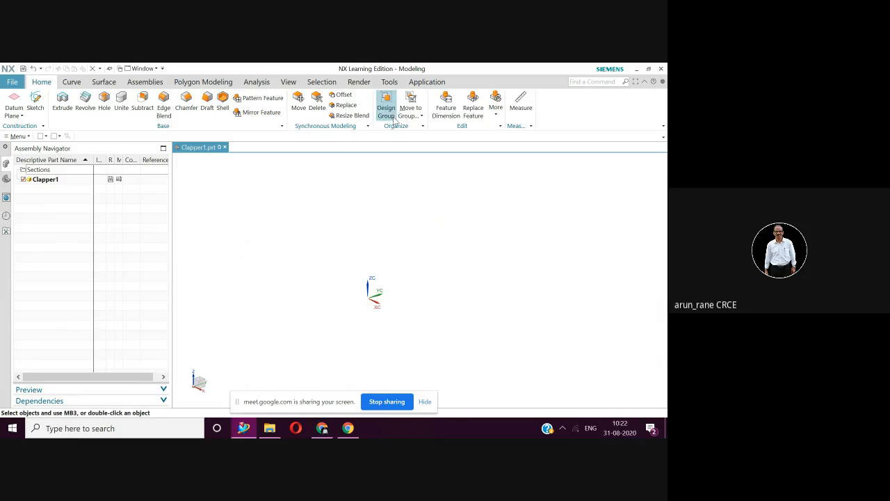
# Step: Add the Drag release plate from the Clapper folder as the first component, located at the WCS with a Fix constraint
pyautogui.click(146, 84)
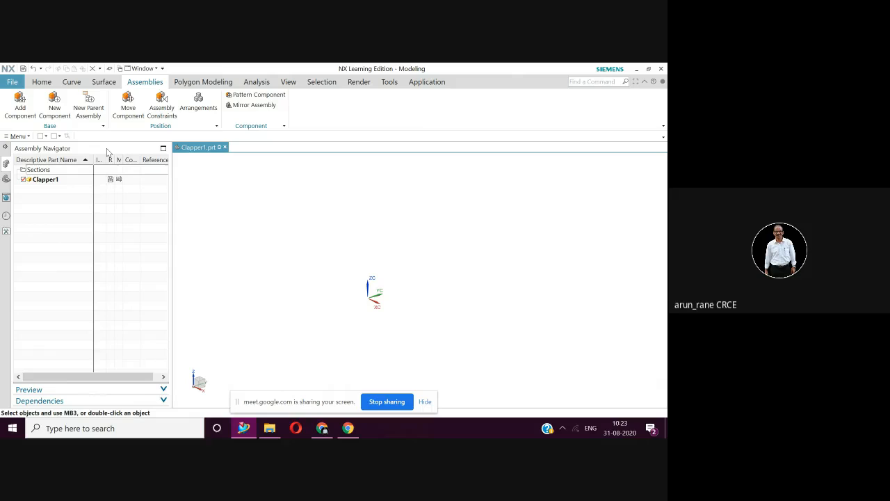
pyautogui.click(20, 101)
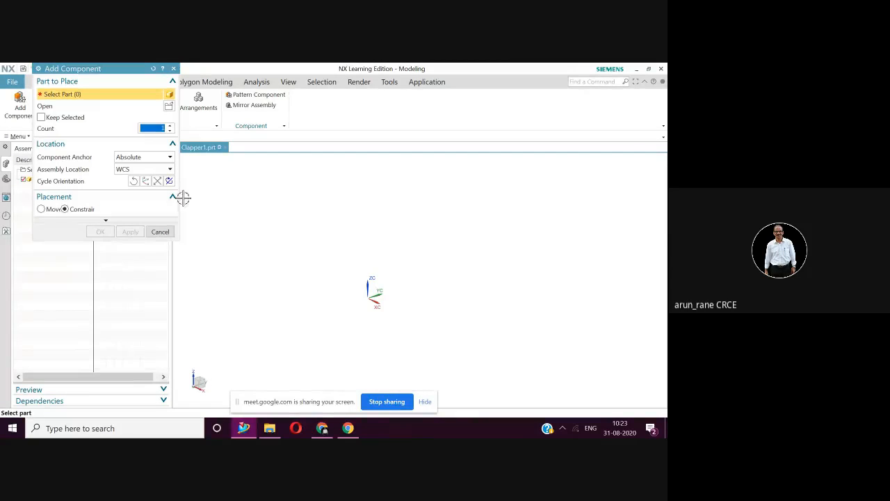
pyautogui.click(169, 107)
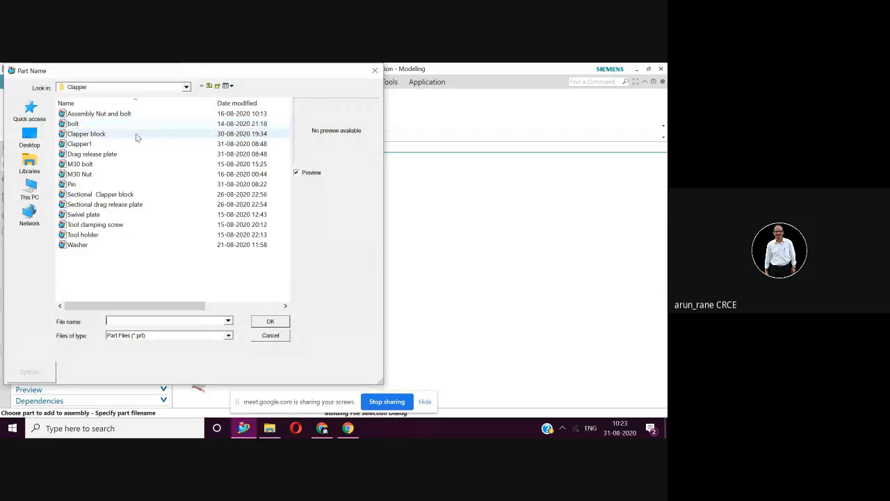
pyautogui.click(107, 156)
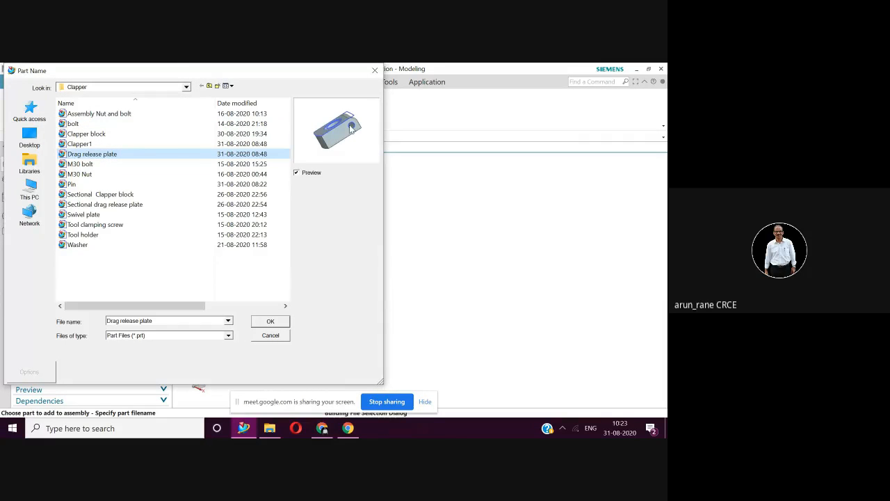
pyautogui.click(273, 322)
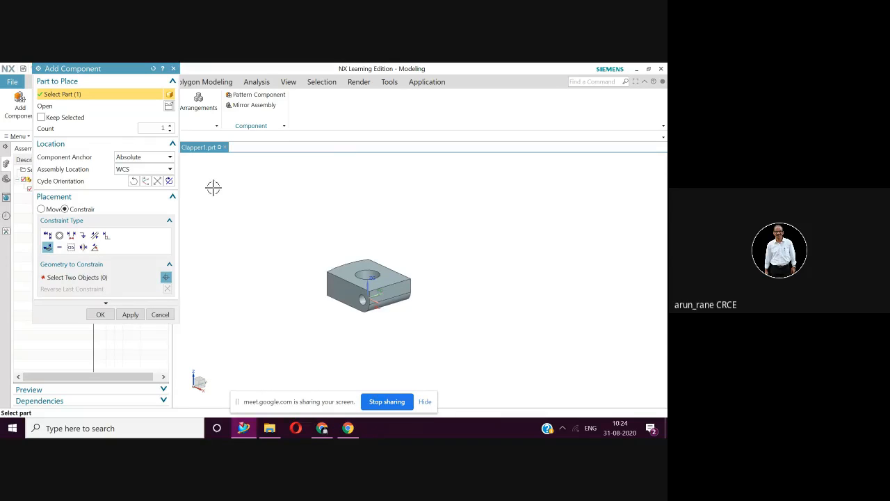
pyautogui.click(170, 170)
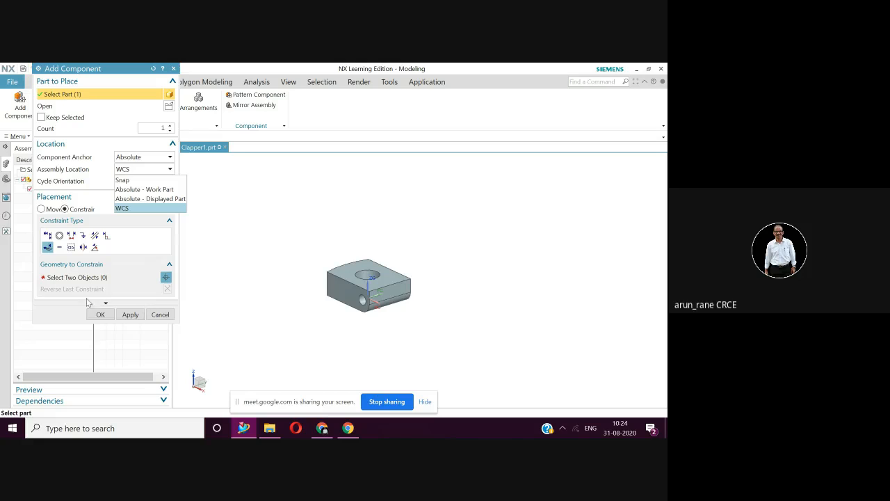
pyautogui.click(100, 318)
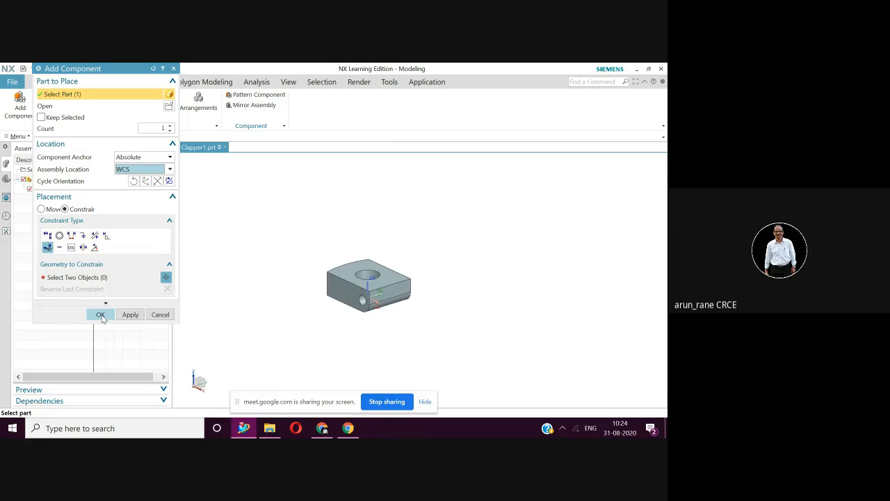
pyautogui.click(101, 316)
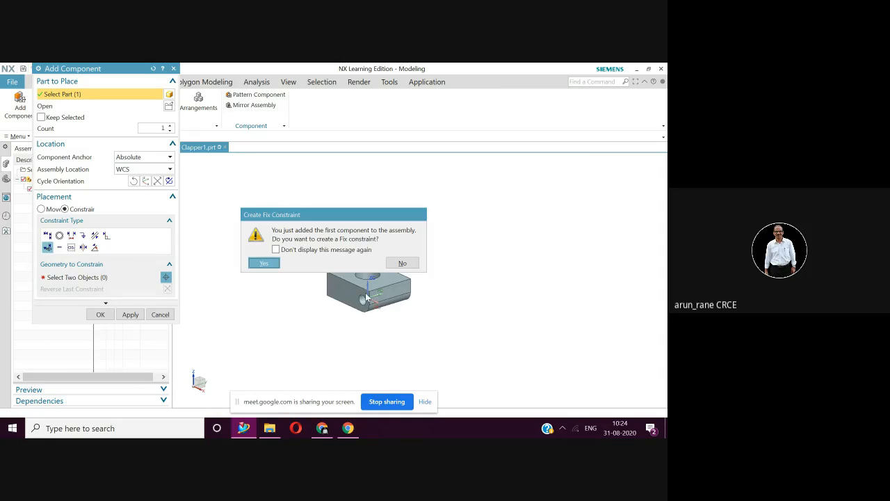
pyautogui.click(264, 264)
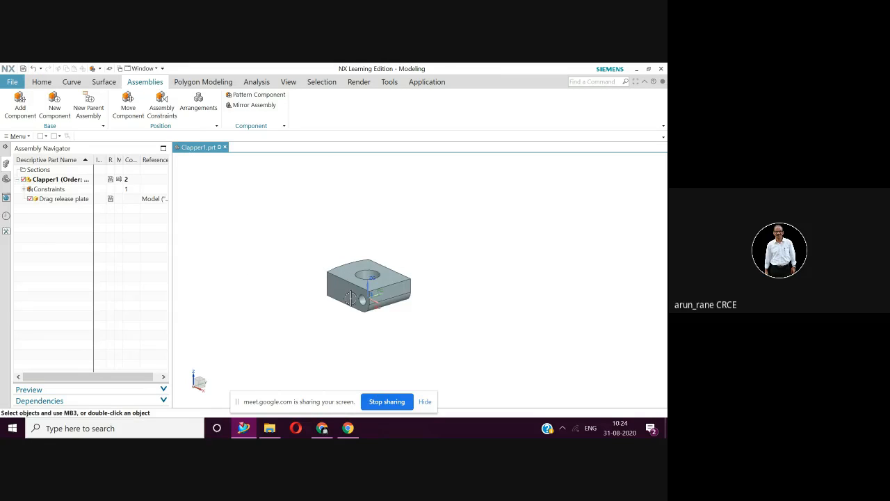
# Step: Inspect the drag release plate from several sides, including its underside, counterbored hole and pin hole
pyautogui.scroll(2, 351, 297)
pyautogui.scroll(1, 351, 298)
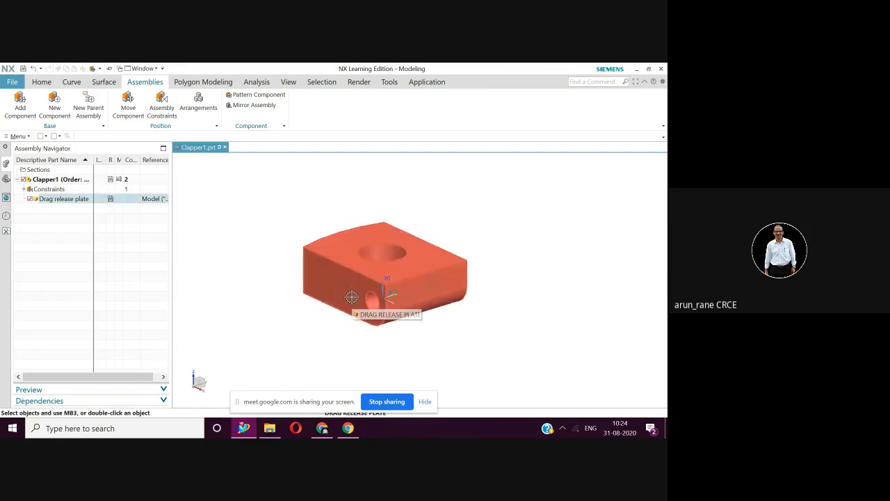
pyautogui.scroll(1, 351, 298)
pyautogui.click(357, 300)
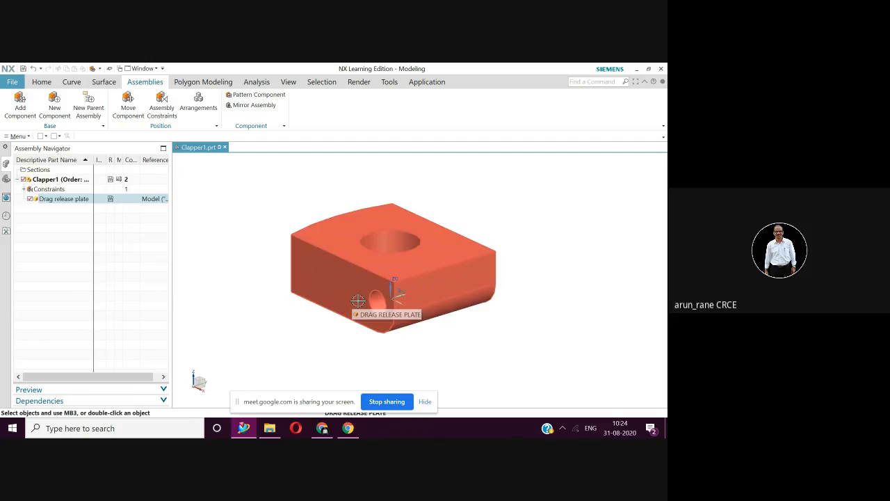
pyautogui.moveTo(357, 301); pyautogui.dragTo(486, 284, button='middle')
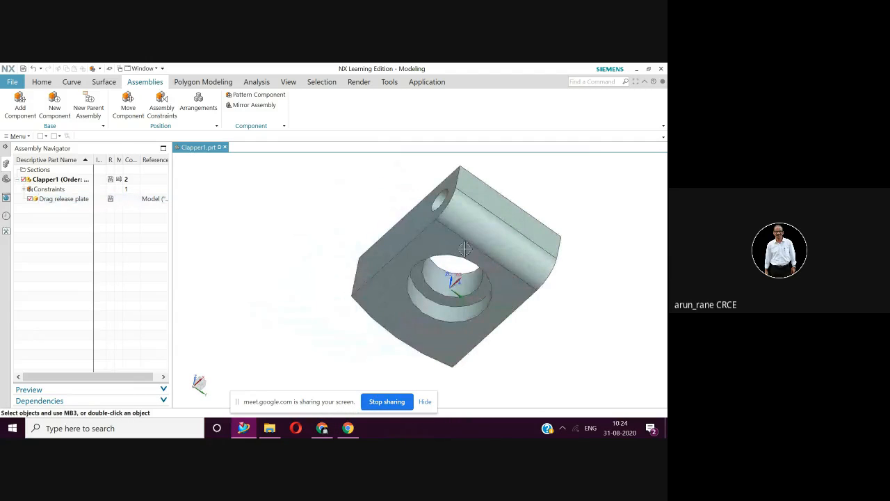
pyautogui.moveTo(445, 214); pyautogui.dragTo(397, 196, button='middle')
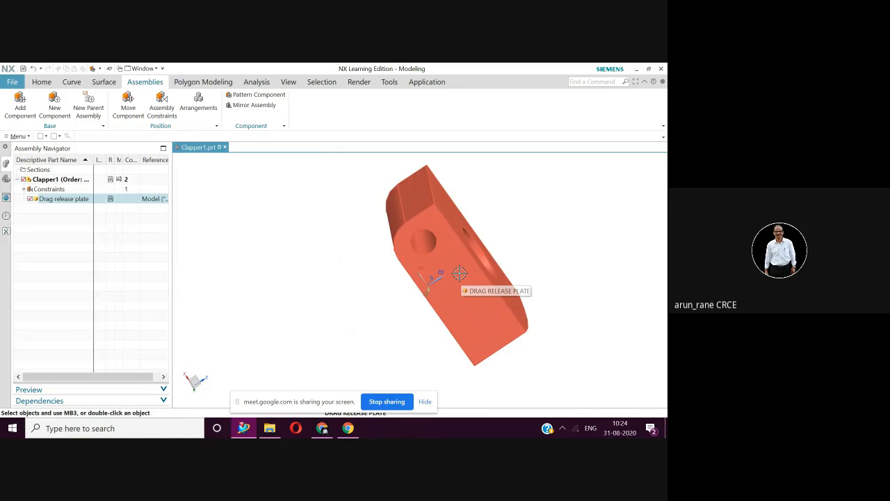
pyautogui.moveTo(458, 272); pyautogui.dragTo(447, 272, button='middle')
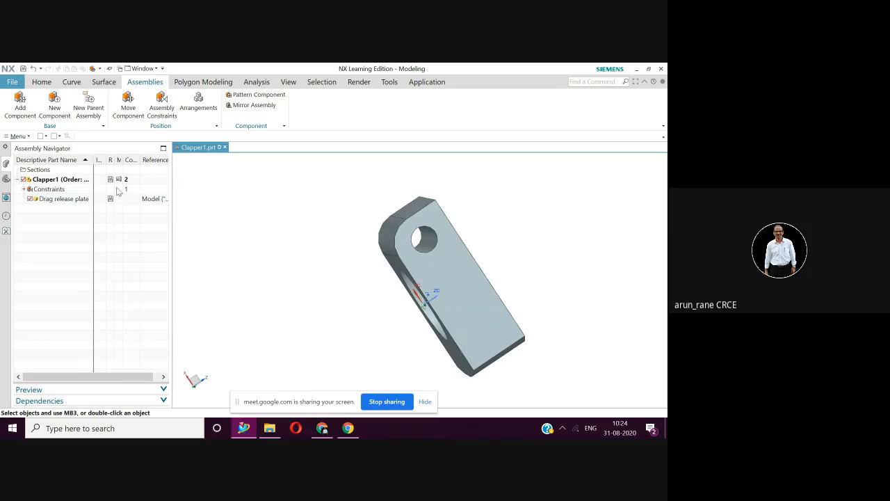
pyautogui.click(21, 103)
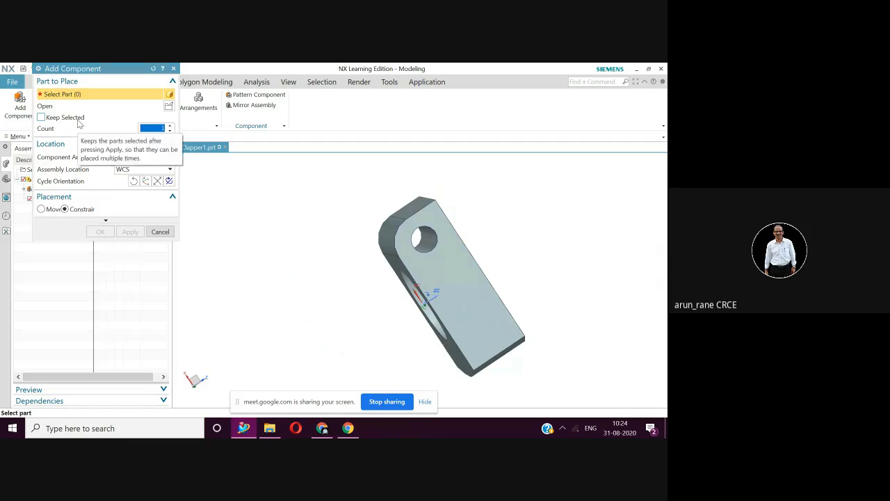
pyautogui.click(169, 106)
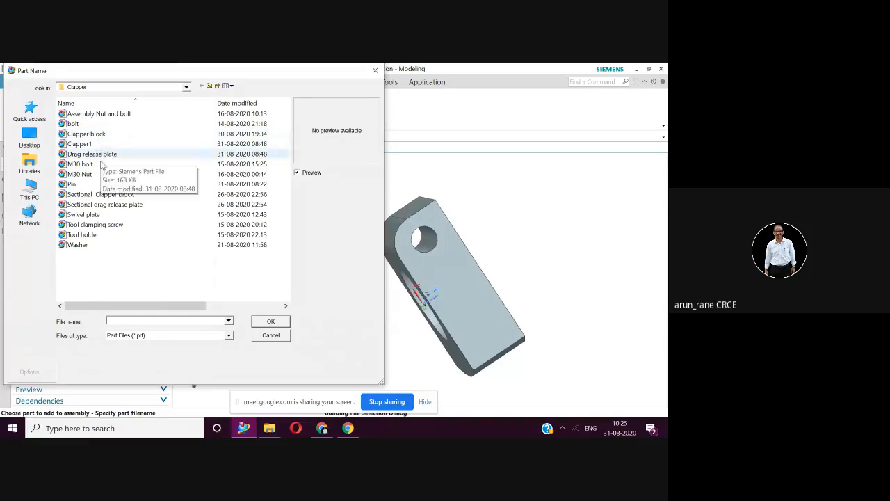
pyautogui.click(90, 236)
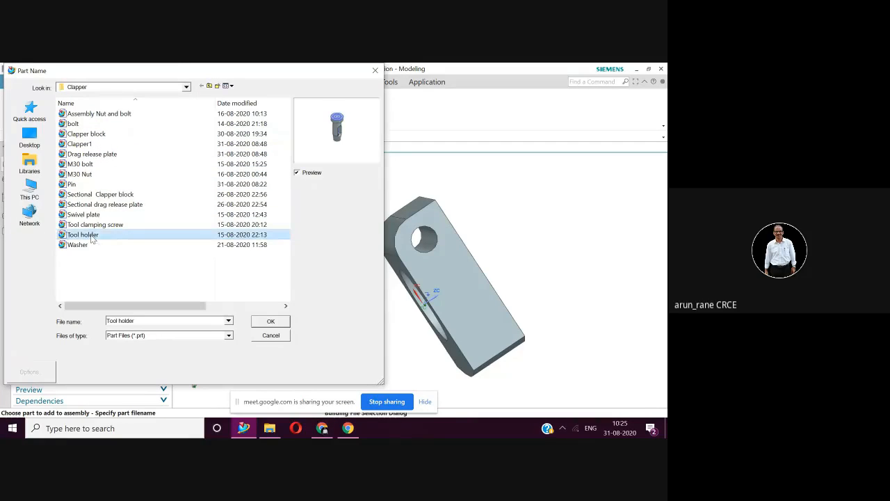
pyautogui.click(269, 322)
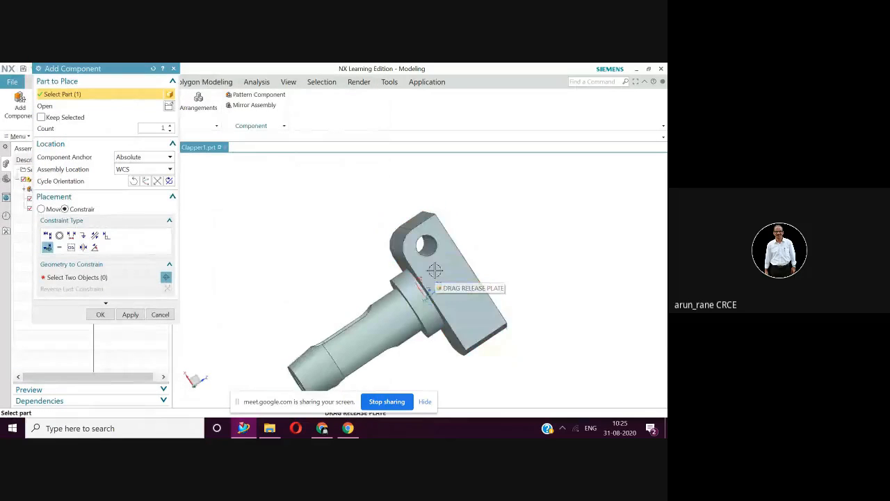
pyautogui.scroll(-1, 435, 271)
pyautogui.keyDown('shift'); pyautogui.moveTo(435, 271); pyautogui.dragTo(440, 236, button='middle'); pyautogui.keyUp('shift')
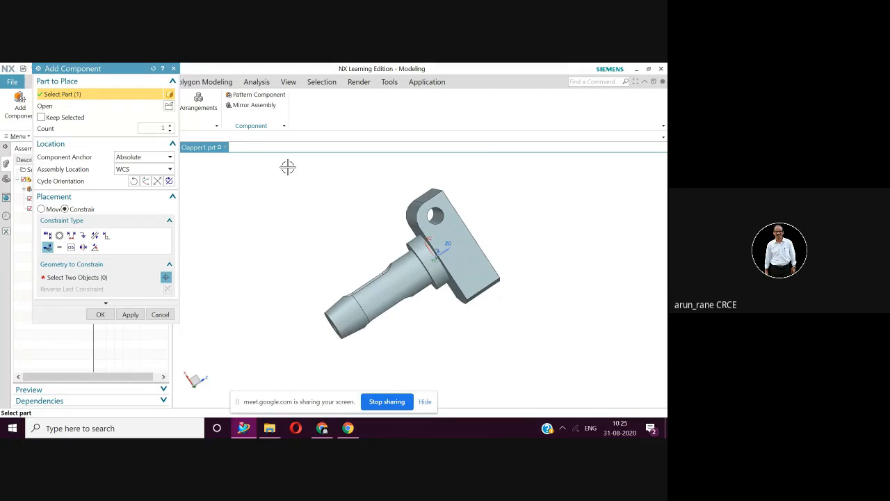
pyautogui.moveTo(139, 70); pyautogui.dragTo(195, 73)
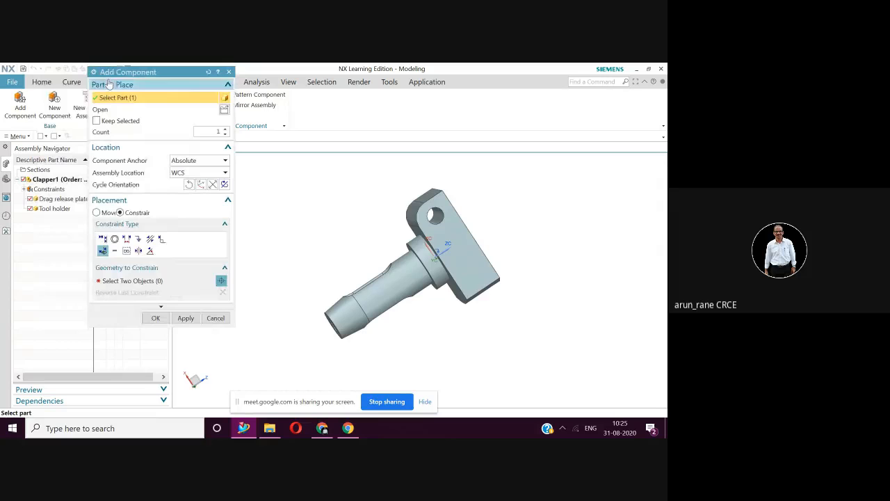
# Step: Open the Clapper block part from the Clapper folder alongside Clapper1
pyautogui.click(12, 83)
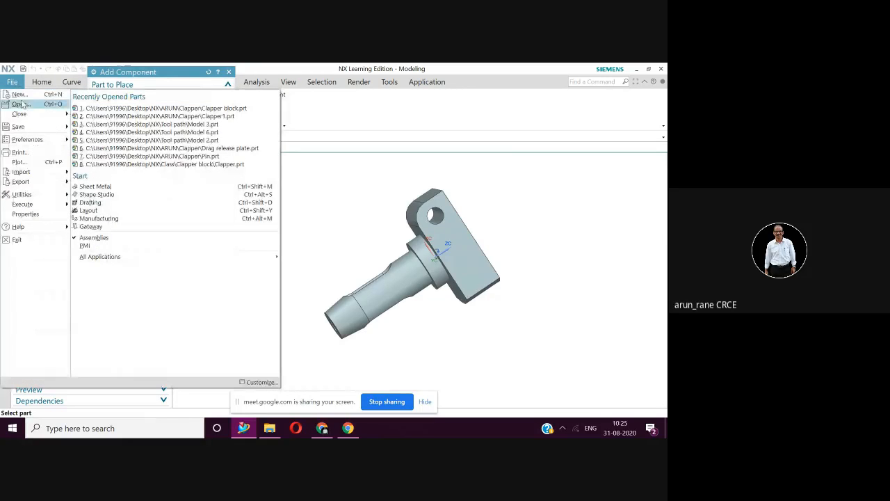
pyautogui.click(21, 104)
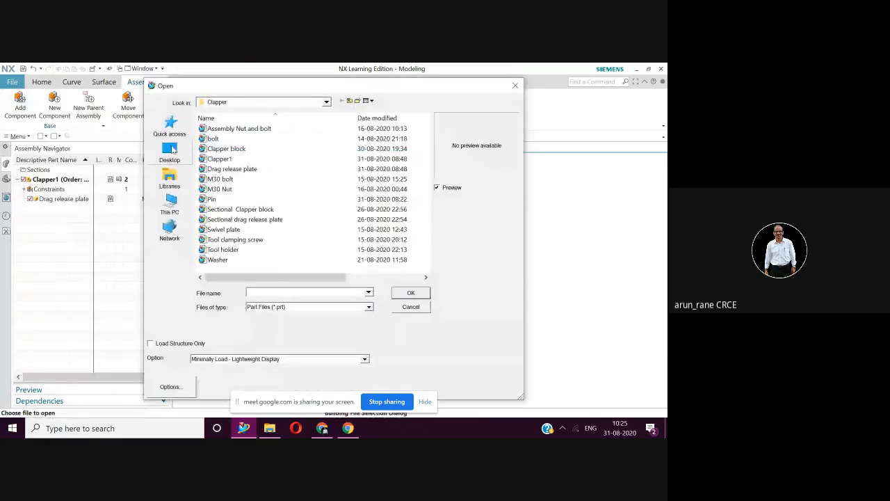
pyautogui.click(228, 149)
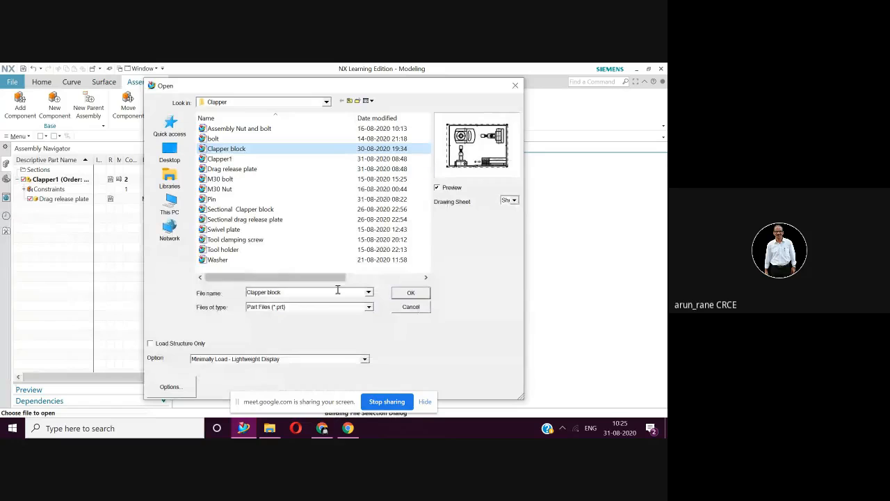
pyautogui.click(412, 293)
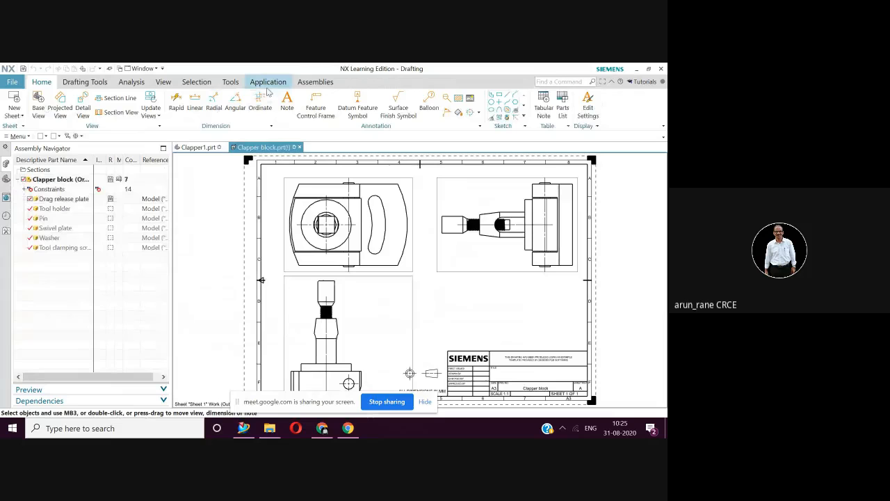
# Step: Switch the Clapper block assembly from Drafting to Modeling and examine how its plates, washer, tool holder and clamping screw fit together
pyautogui.click(268, 84)
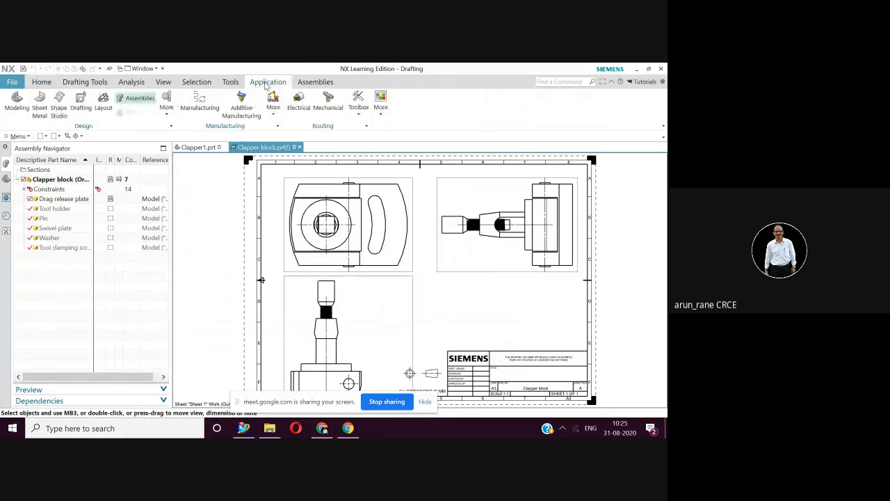
pyautogui.click(21, 109)
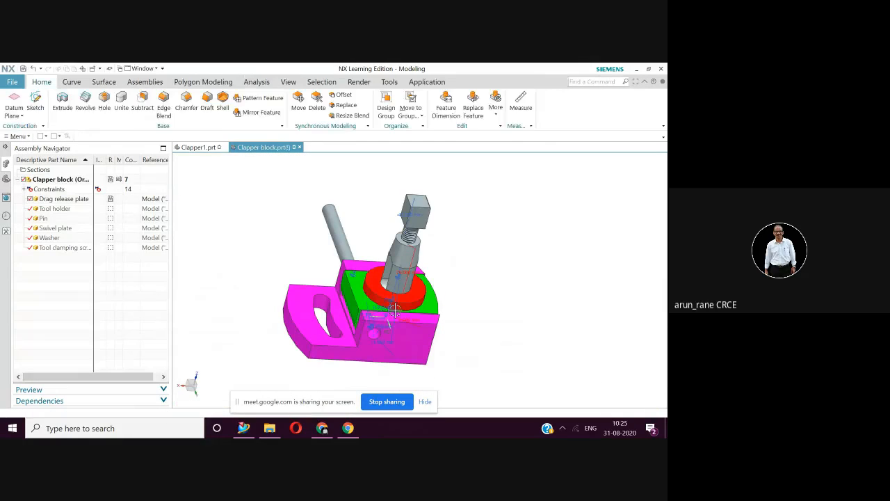
pyautogui.moveTo(405, 276); pyautogui.dragTo(406, 270, button='middle')
pyautogui.moveTo(302, 310); pyautogui.dragTo(280, 300, button='middle')
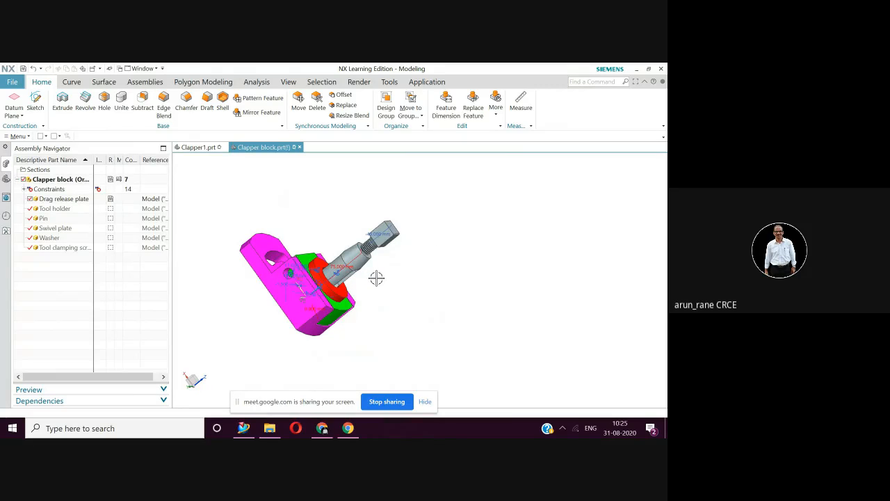
pyautogui.scroll(2, 376, 278)
pyautogui.keyDown('shift'); pyautogui.moveTo(376, 278); pyautogui.dragTo(517, 282, button='middle'); pyautogui.keyUp('shift')
pyautogui.scroll(1, 473, 265)
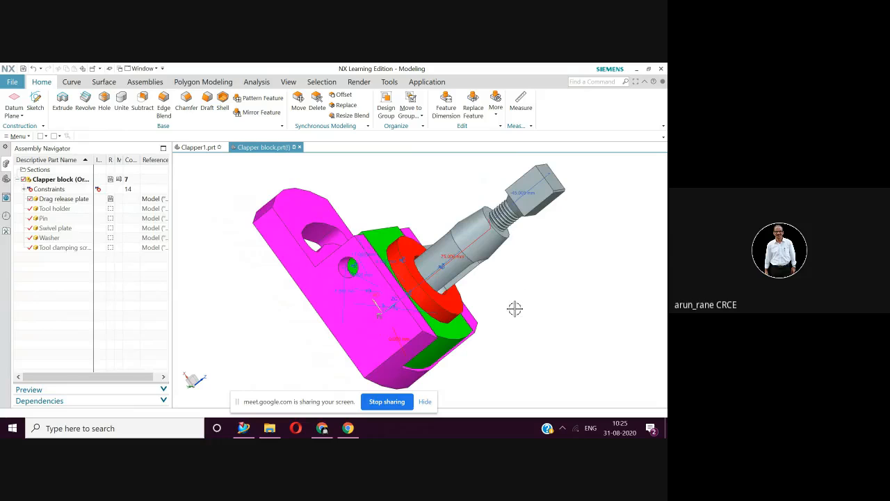
pyautogui.click(289, 262)
# Step: Return to Clapper1 and add the Tool holder from the Clapper folder at the WCS with its Z direction reversed
pyautogui.moveTo(201, 153)
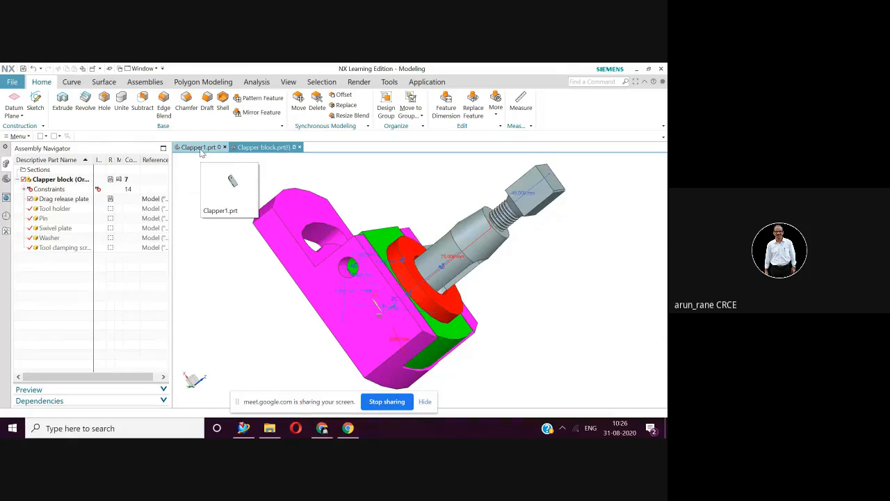
pyautogui.click(200, 150)
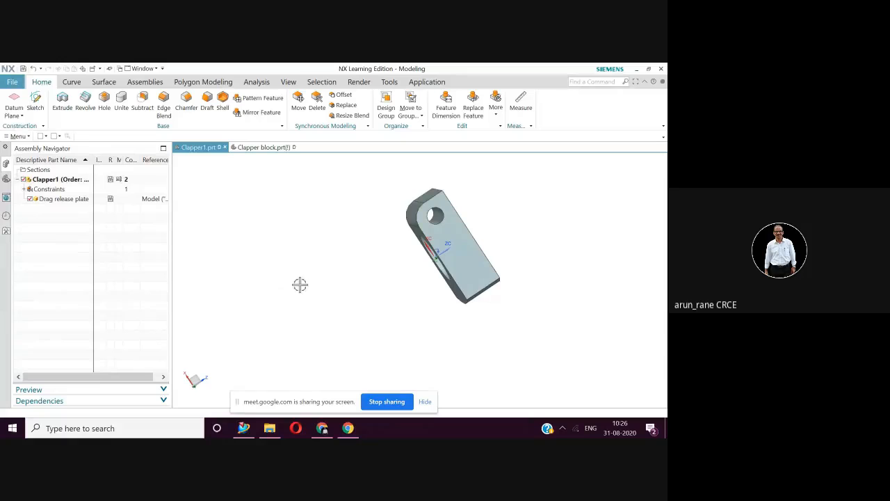
pyautogui.moveTo(308, 285)
pyautogui.mouseDown(button='middle')
pyautogui.moveTo(302, 289)
pyautogui.moveTo(306, 283)
pyautogui.mouseUp(button='middle')
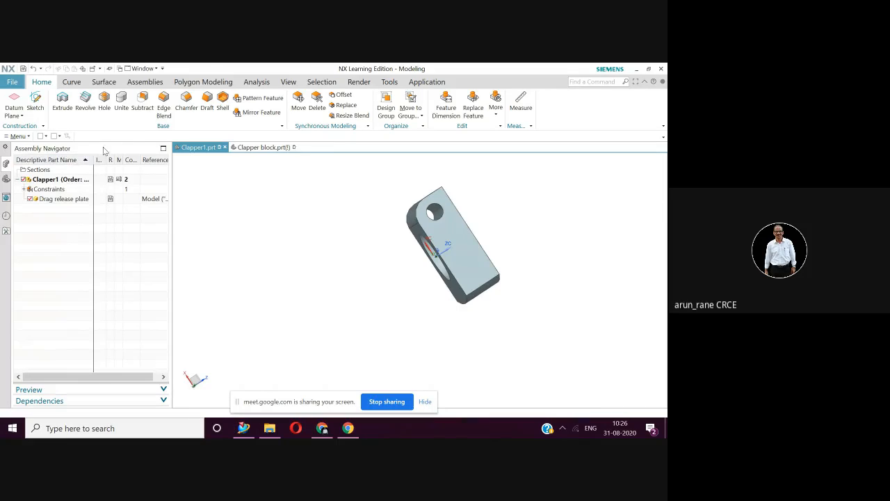
pyautogui.click(146, 83)
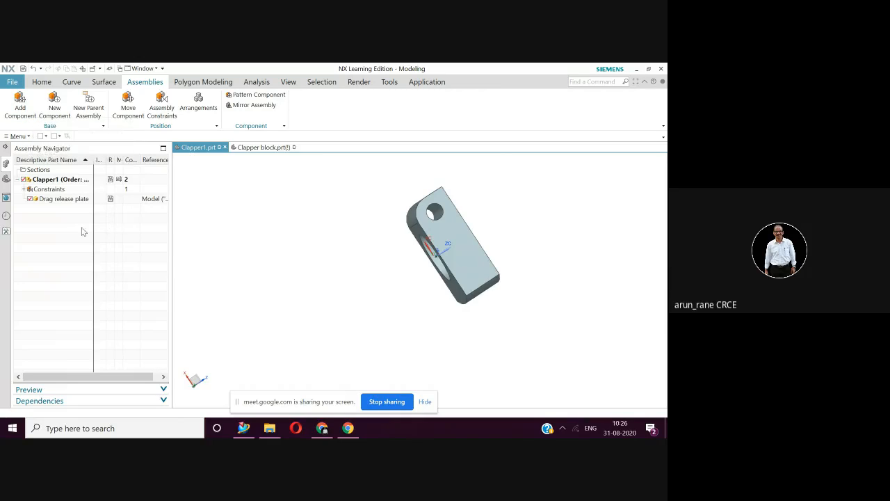
pyautogui.click(20, 105)
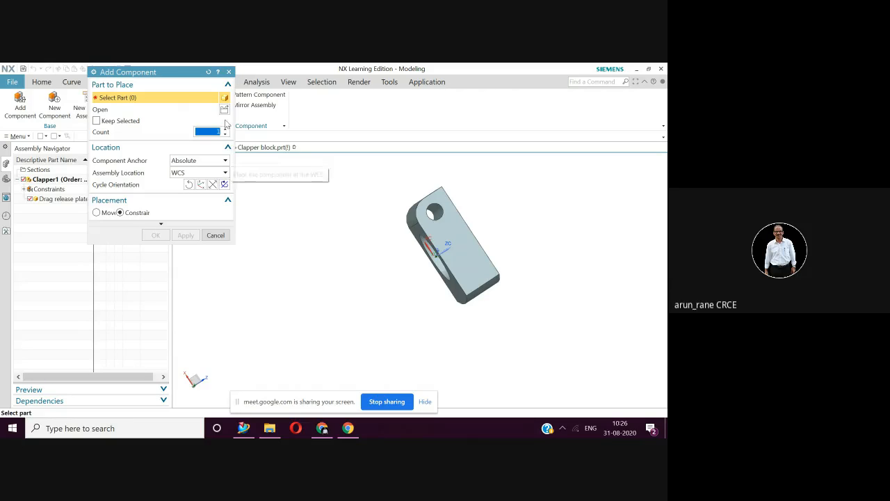
pyautogui.click(223, 109)
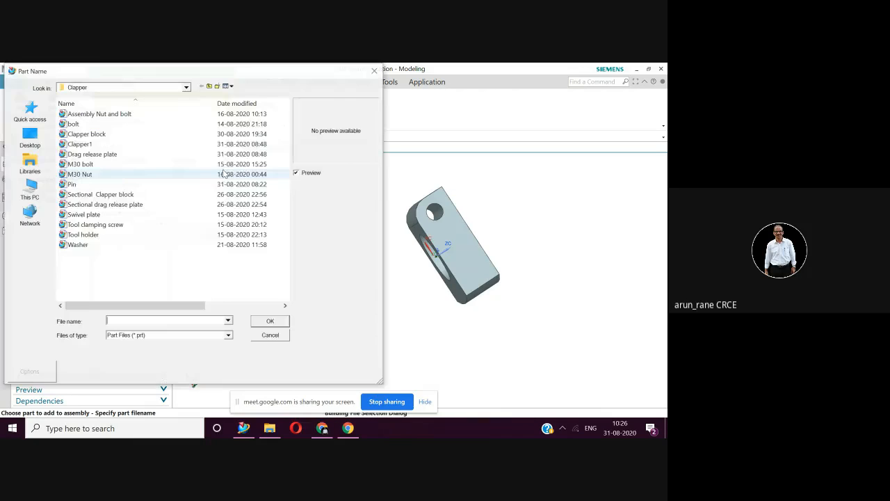
pyautogui.click(95, 236)
pyautogui.click(270, 321)
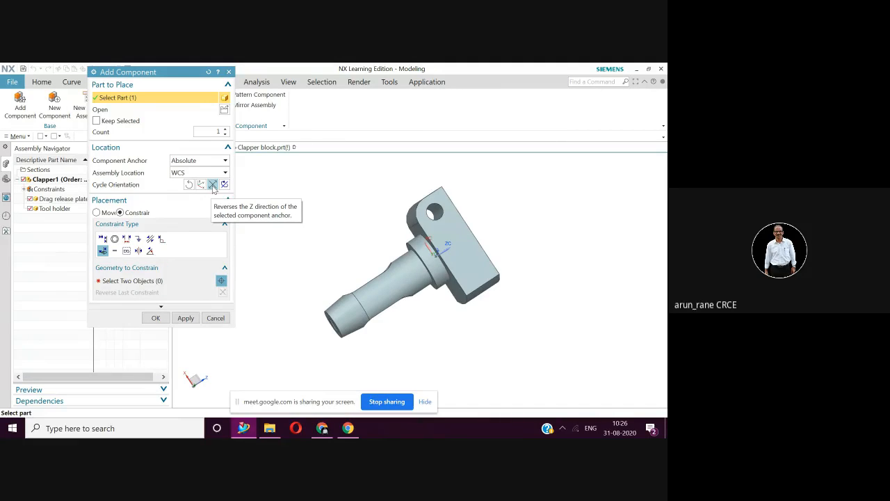
pyautogui.click(213, 184)
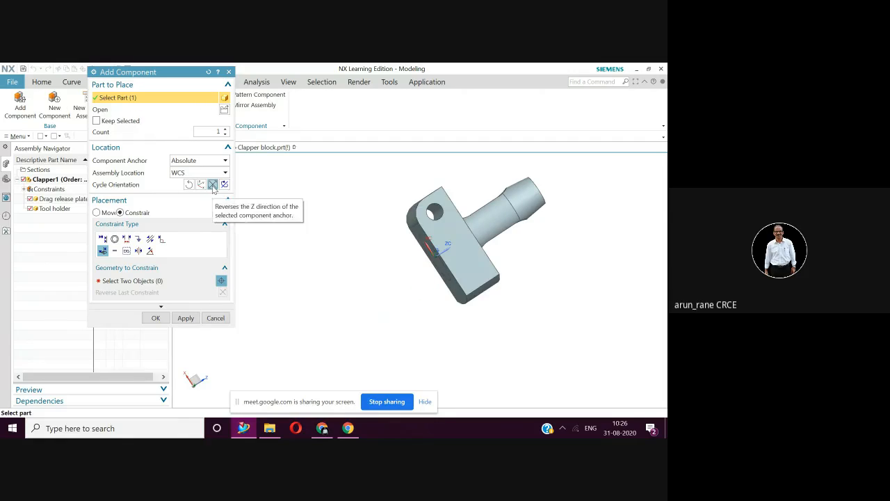
pyautogui.click(156, 319)
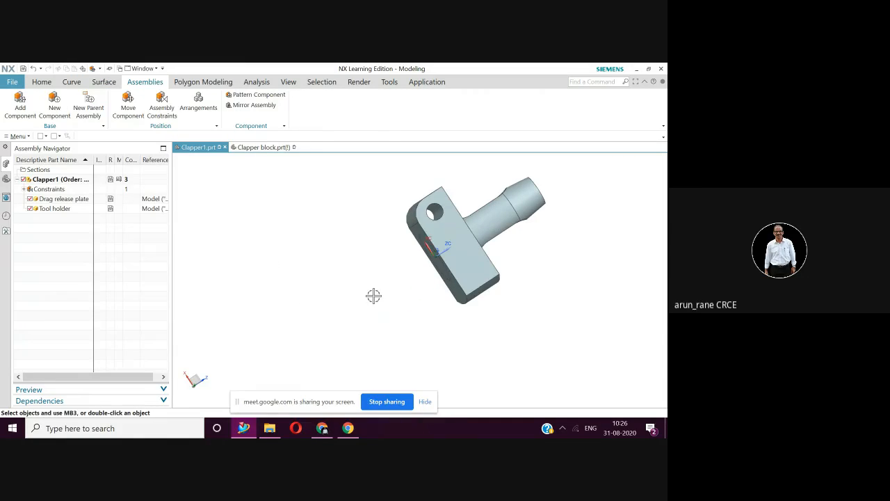
# Step: Apply an Align/Lock constraint between the tool holder's cylindrical shank and the axis of the drag release plate's counterbored hole
pyautogui.moveTo(374, 295)
pyautogui.mouseDown(button='middle')
pyautogui.moveTo(372, 284)
pyautogui.moveTo(365, 292)
pyautogui.moveTo(377, 290)
pyautogui.moveTo(375, 281)
pyautogui.moveTo(379, 303)
pyautogui.moveTo(369, 292)
pyautogui.mouseUp(button='middle')
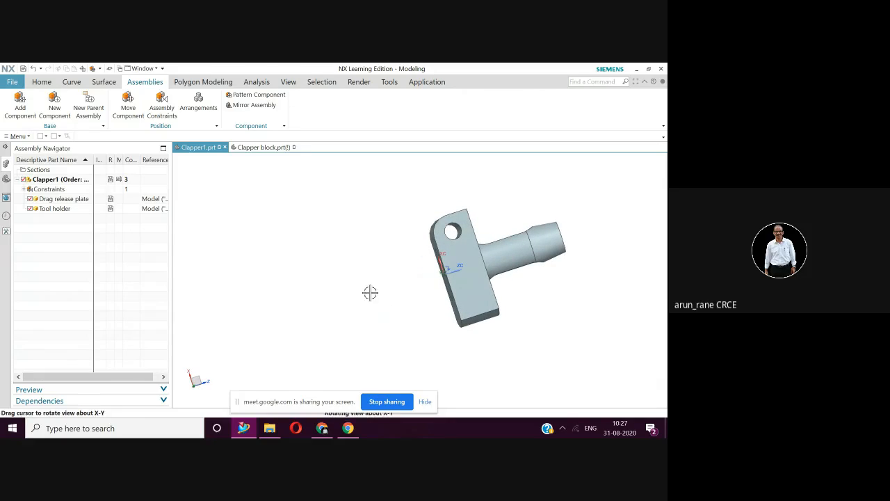
pyautogui.click(474, 283)
pyautogui.scroll(2, 473, 282)
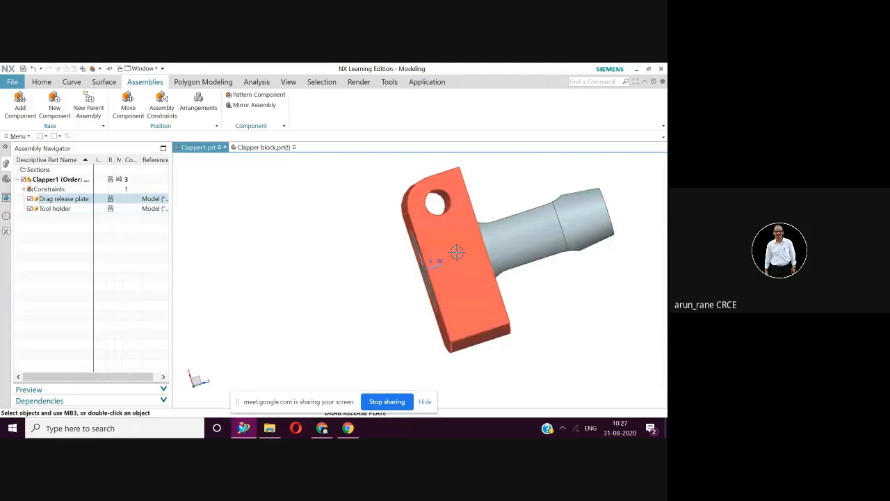
pyautogui.moveTo(456, 252); pyautogui.dragTo(403, 304, button='middle')
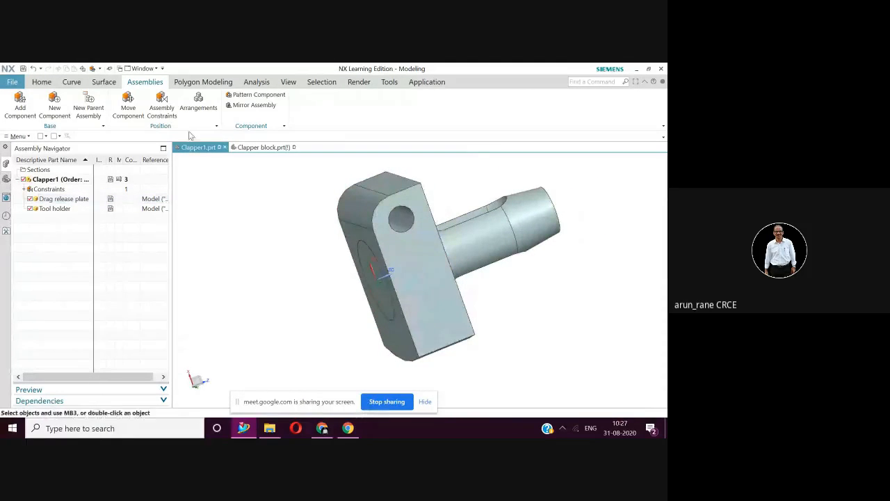
pyautogui.click(162, 102)
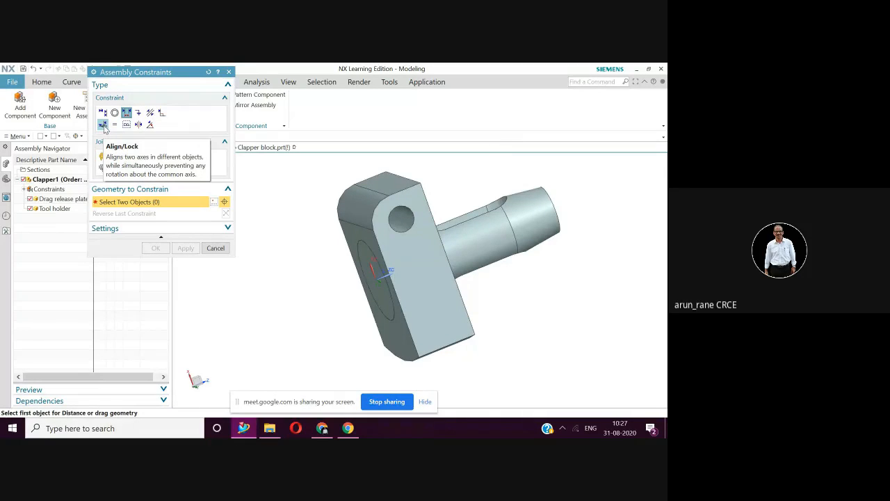
pyautogui.click(104, 126)
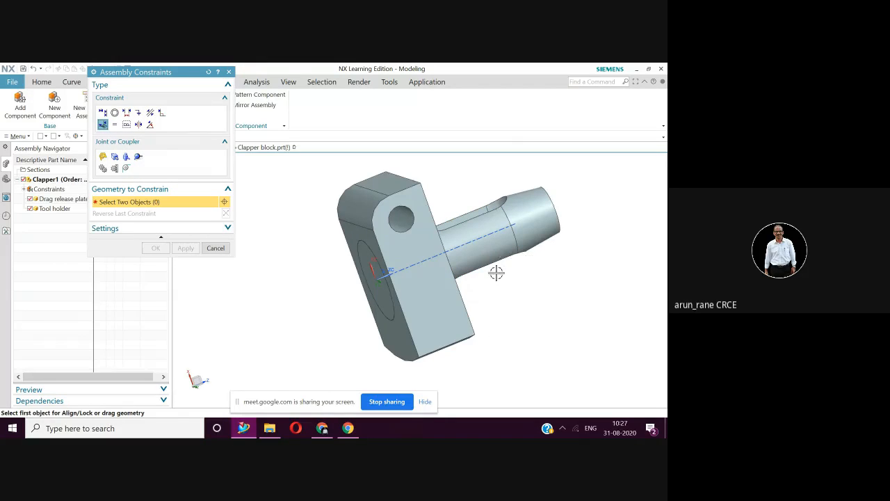
pyautogui.click(491, 231)
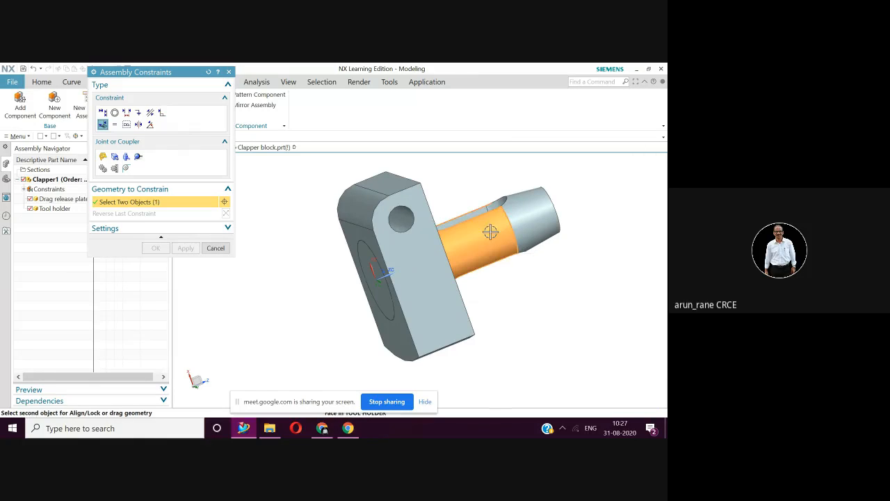
pyautogui.moveTo(415, 295); pyautogui.dragTo(427, 283, button='middle')
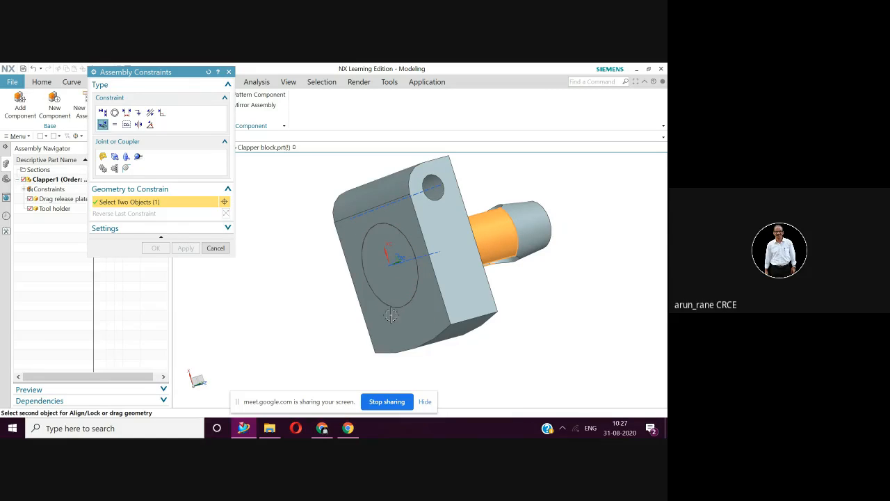
pyautogui.scroll(2, 419, 308)
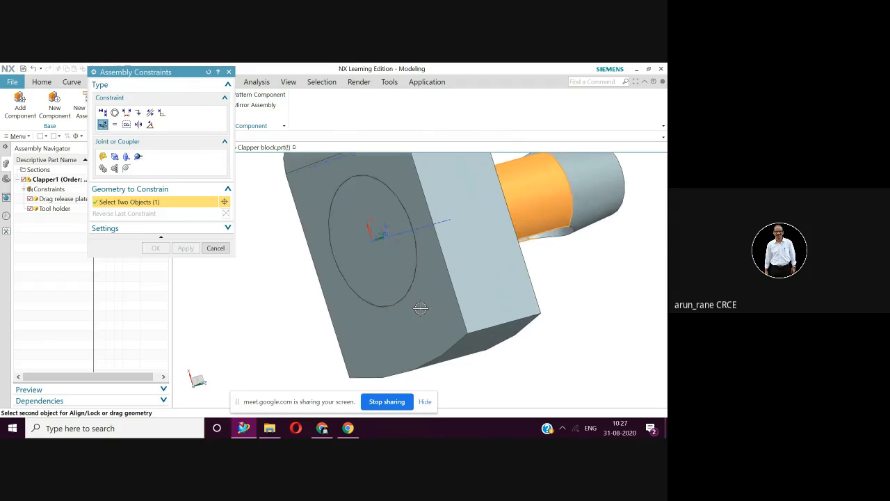
pyautogui.scroll(-2, 420, 308)
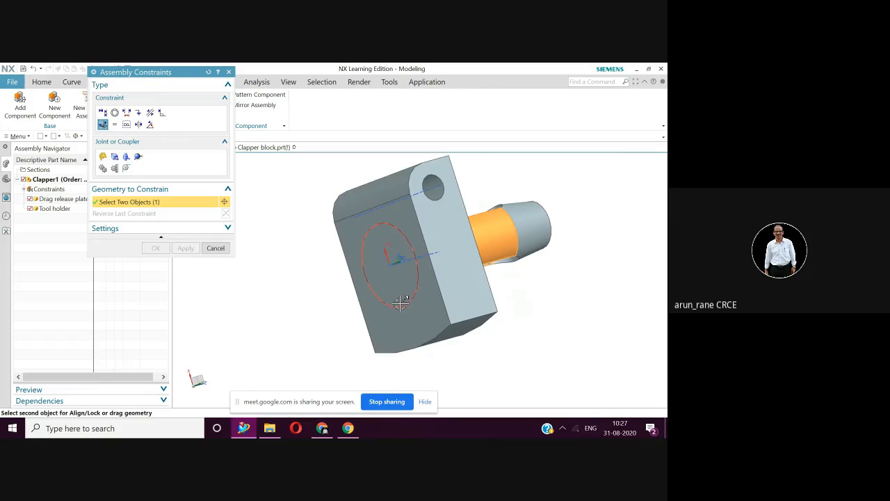
pyautogui.scroll(1, 402, 299)
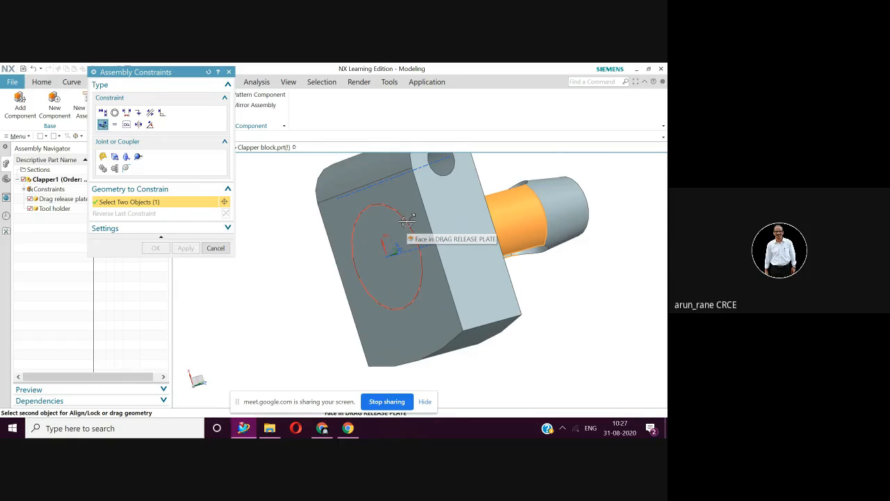
pyautogui.scroll(1, 406, 220)
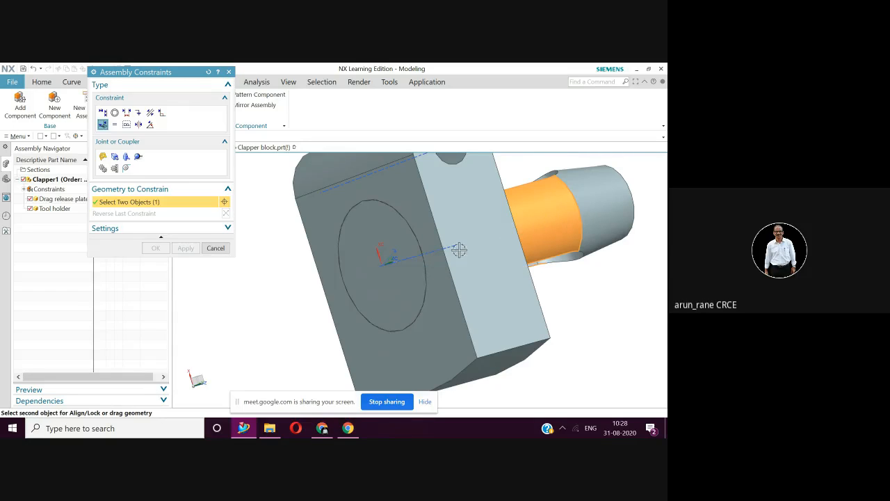
pyautogui.click(433, 252)
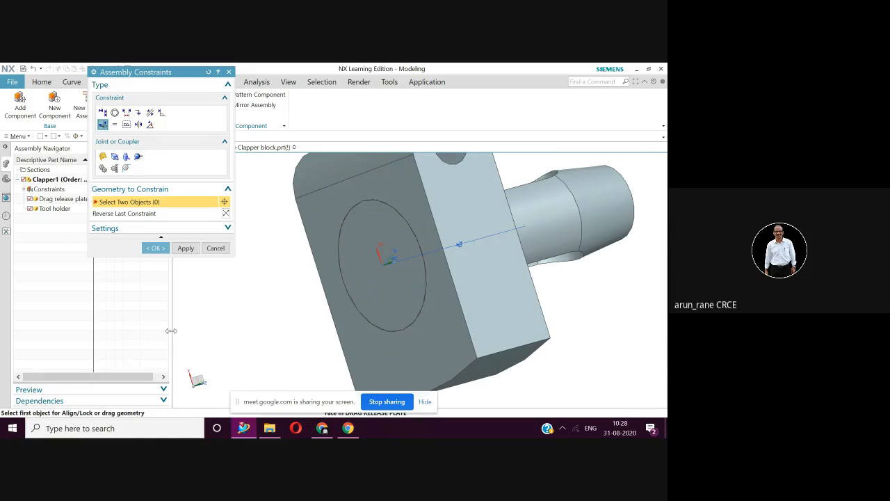
pyautogui.click(155, 249)
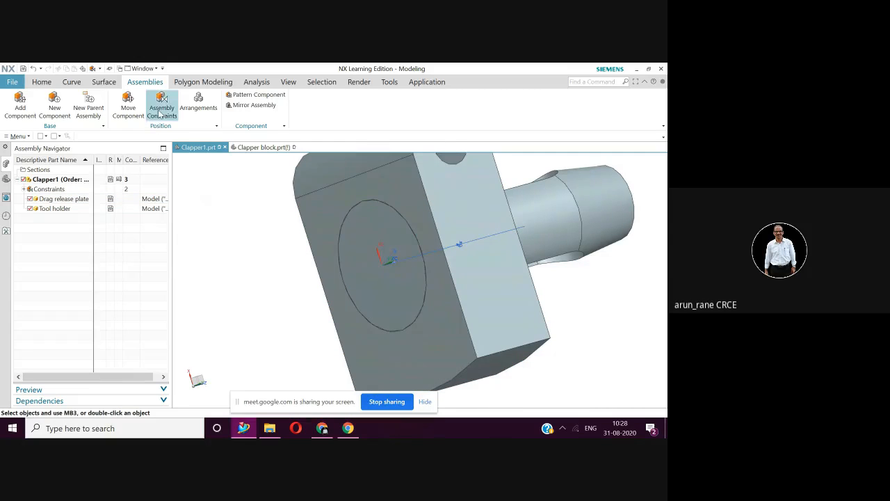
# Step: Constrain the tool holder's circular end face to the drag release plate's underside at a distance of 0 mm, and save the assembly
pyautogui.click(153, 114)
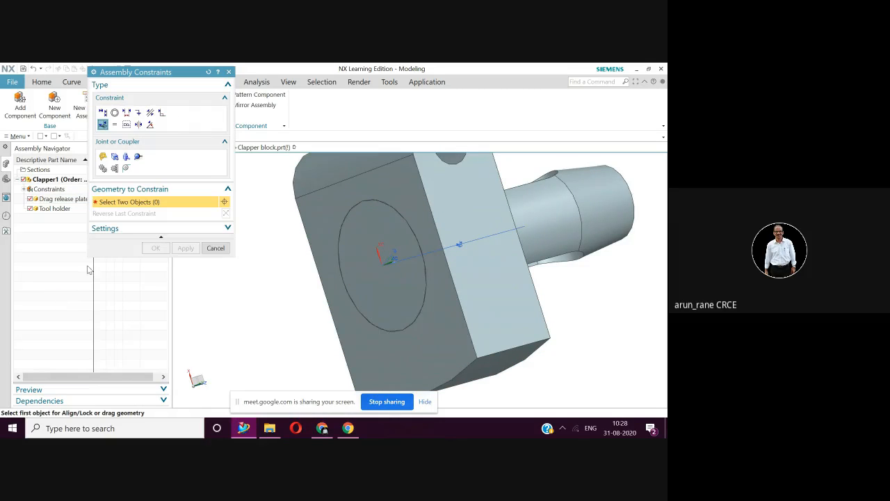
pyautogui.click(125, 111)
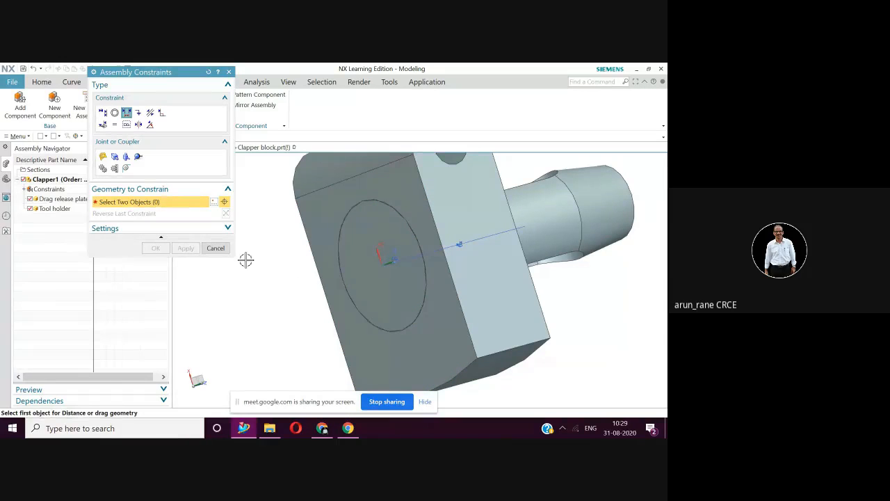
pyautogui.click(379, 231)
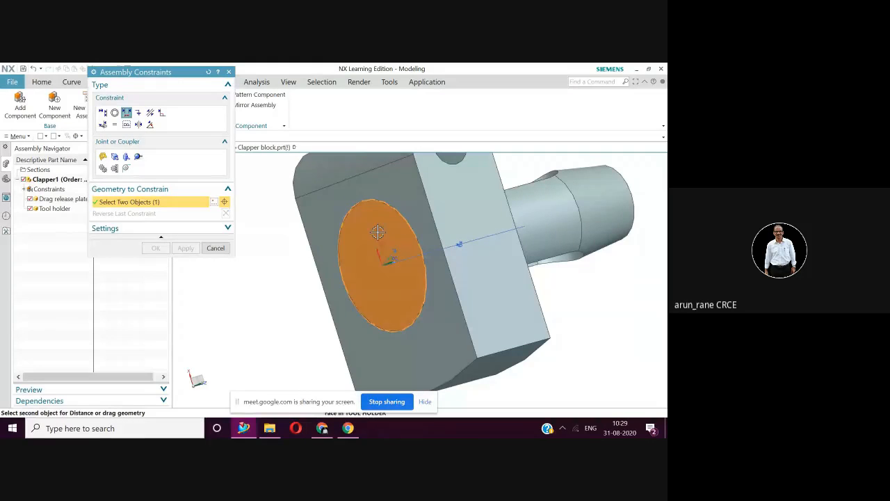
pyautogui.click(407, 192)
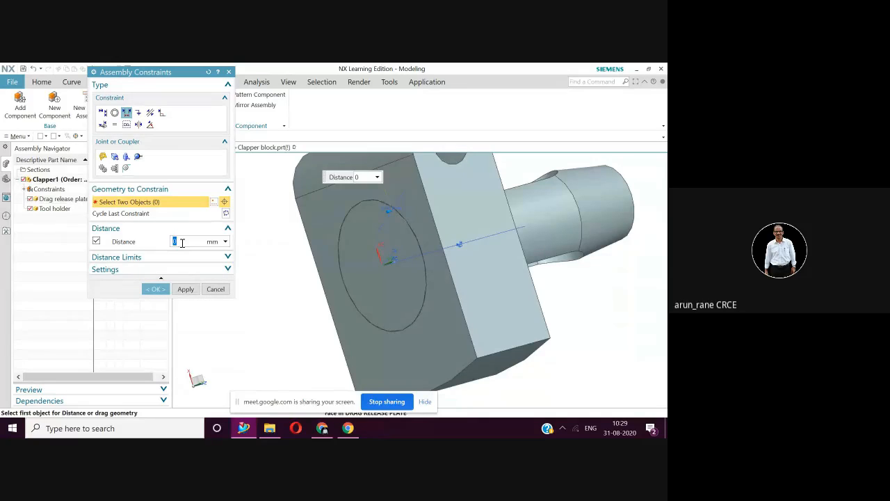
pyautogui.click(156, 289)
pyautogui.scroll(-3, 269, 293)
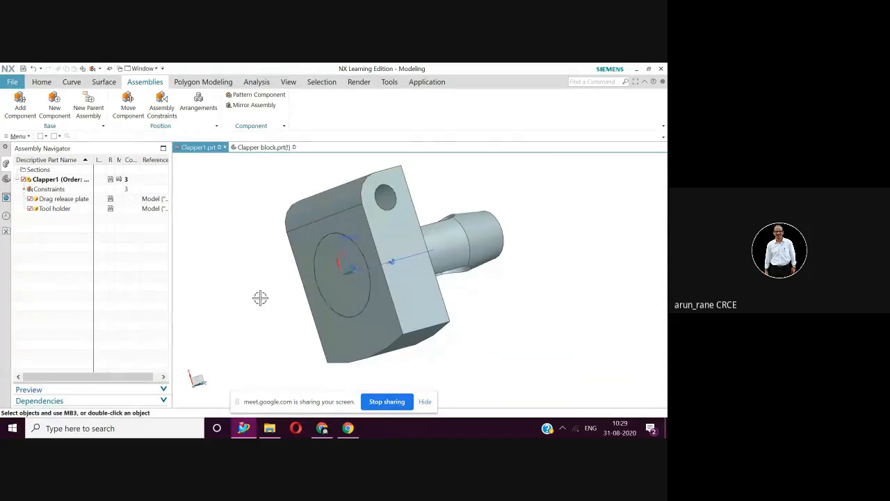
pyautogui.hotkey('ctrl', 's')
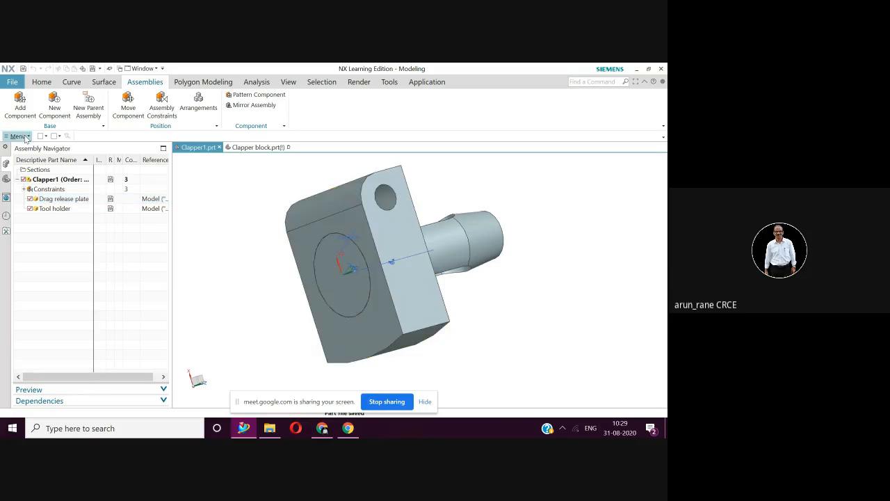
# Step: Add the Swivel plate from the Clapper folder to Clapper1 at the WCS, and save the assembly
pyautogui.click(21, 111)
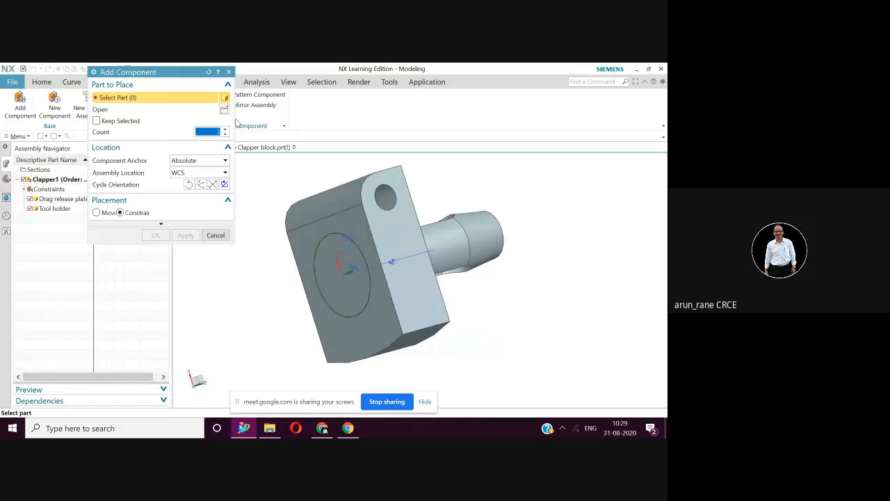
pyautogui.click(224, 111)
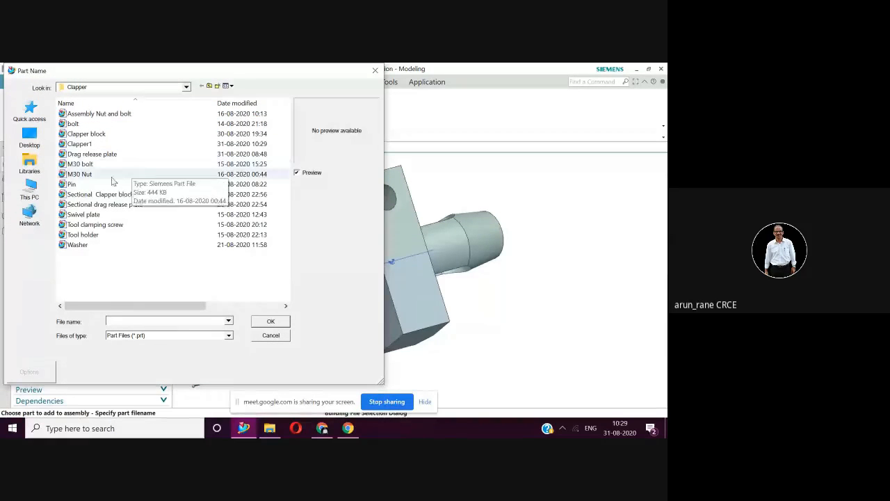
pyautogui.click(101, 214)
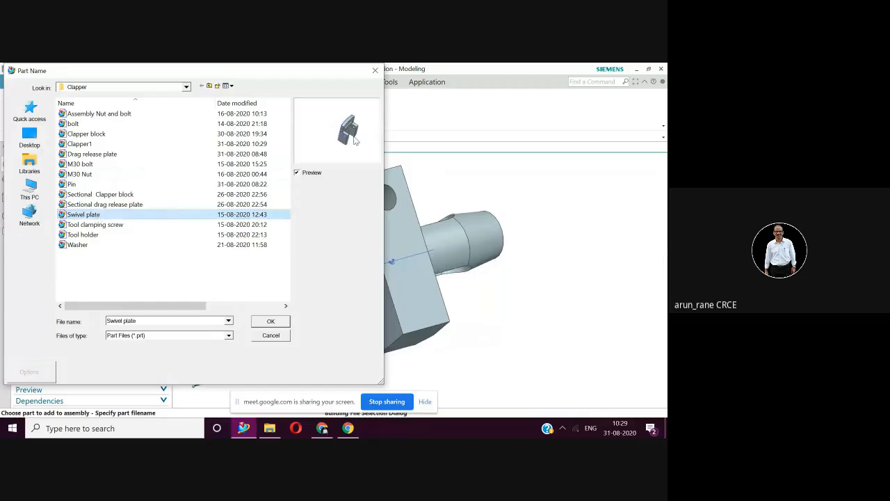
pyautogui.click(269, 322)
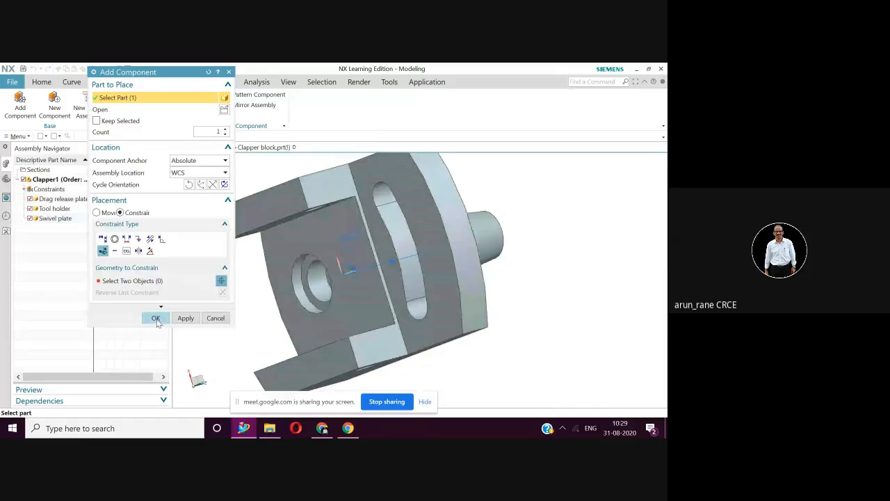
pyautogui.moveTo(558, 292); pyautogui.dragTo(523, 309, button='middle')
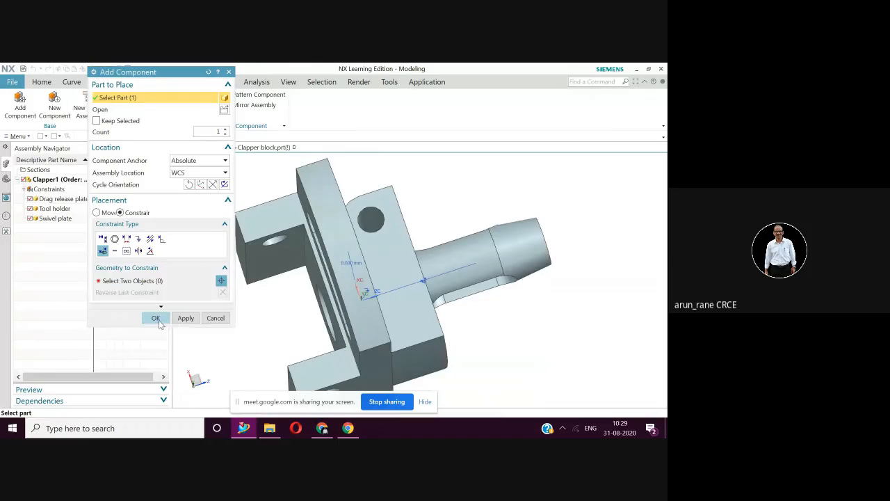
pyautogui.click(155, 318)
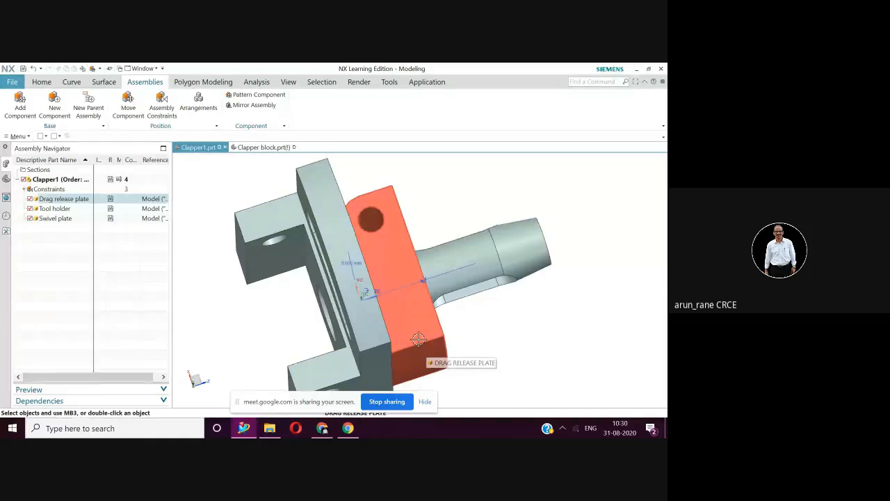
pyautogui.scroll(-1, 418, 339)
pyautogui.keyDown('shift'); pyautogui.moveTo(418, 339); pyautogui.dragTo(422, 317, button='middle'); pyautogui.keyUp('shift')
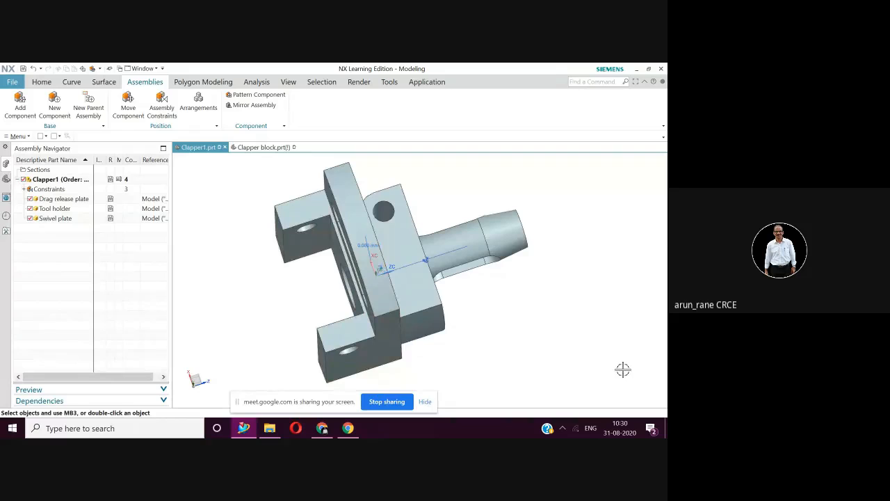
pyautogui.hotkey('ctrl', 's')
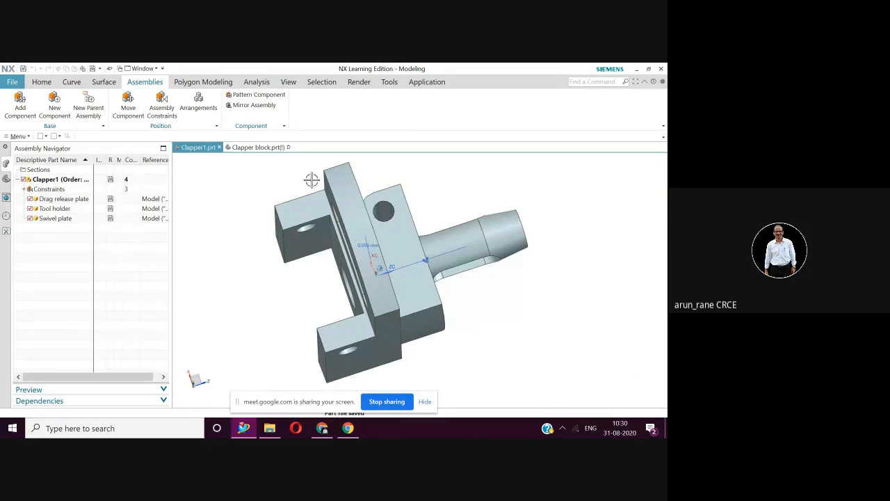
# Step: Check the swivel plate's orientation in the Clapper block assembly, return to Clapper1 to compare it, and save
pyautogui.click(262, 148)
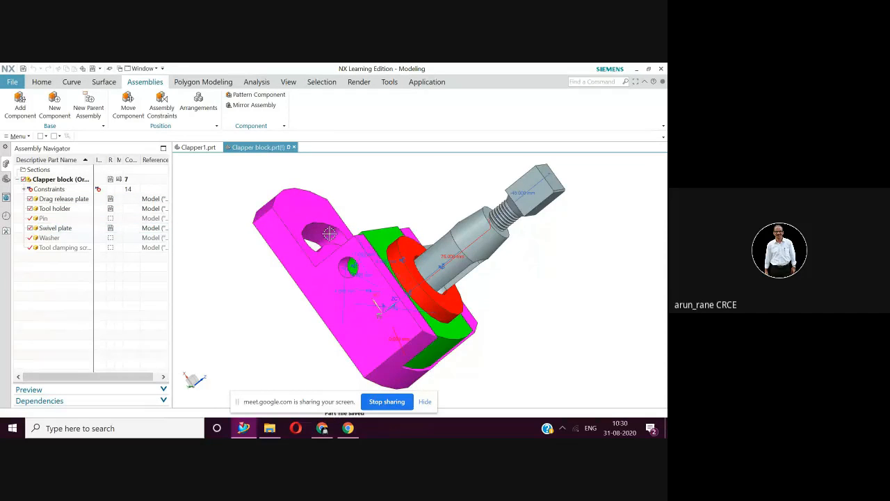
pyautogui.click(198, 147)
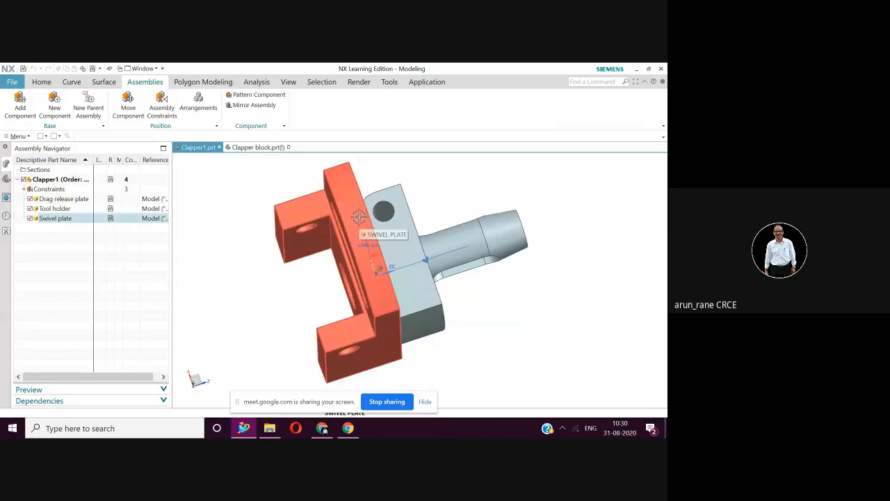
pyautogui.moveTo(360, 217); pyautogui.dragTo(354, 218, button='middle')
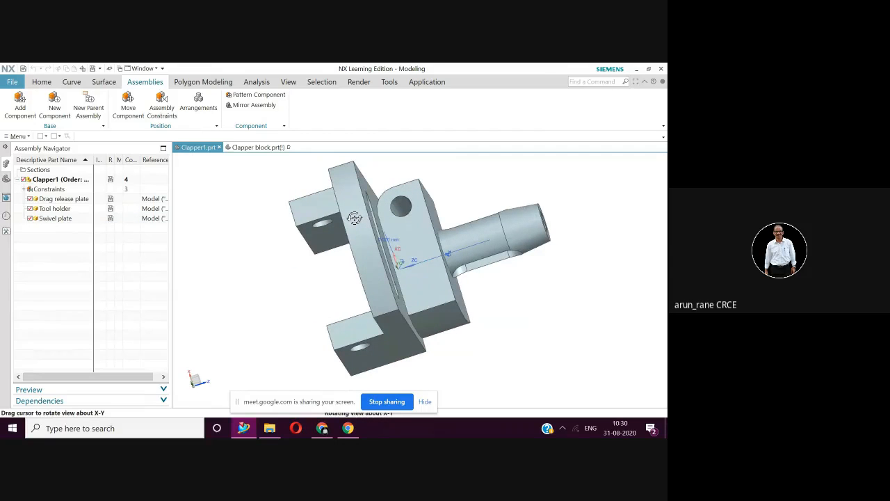
pyautogui.moveTo(354, 217); pyautogui.dragTo(358, 219, button='middle')
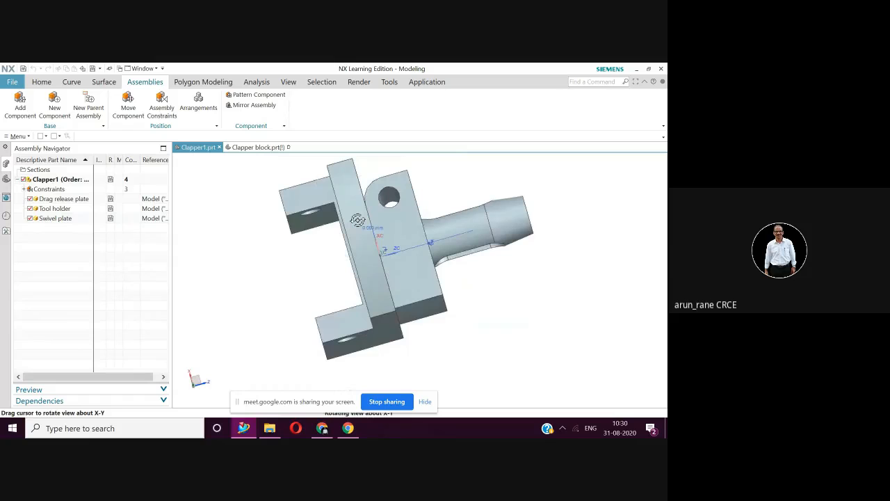
pyautogui.hotkey('ctrl', 's')
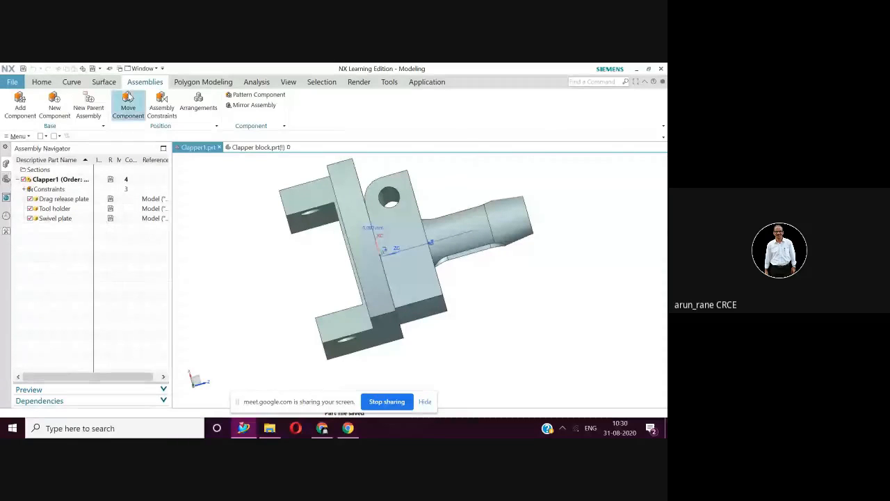
# Step: Move the swivel plate along its ZC axis away from the drag release plate, to a Z position of -31
pyautogui.click(128, 100)
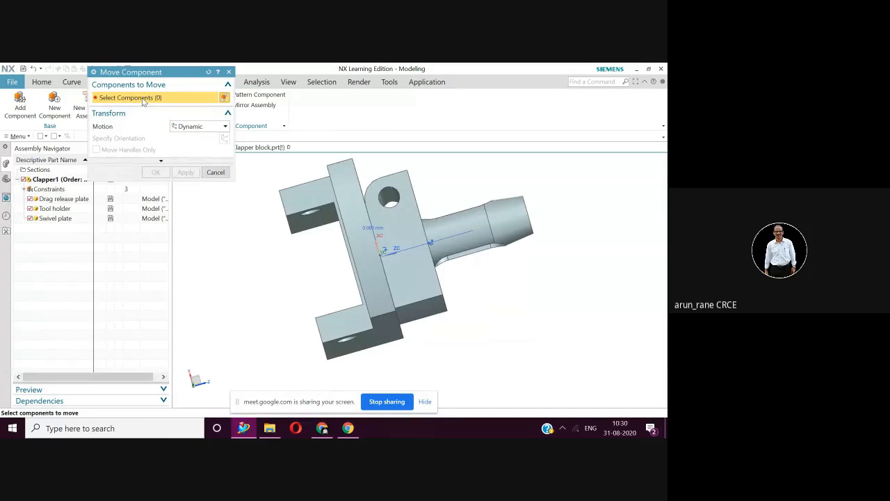
pyautogui.click(337, 185)
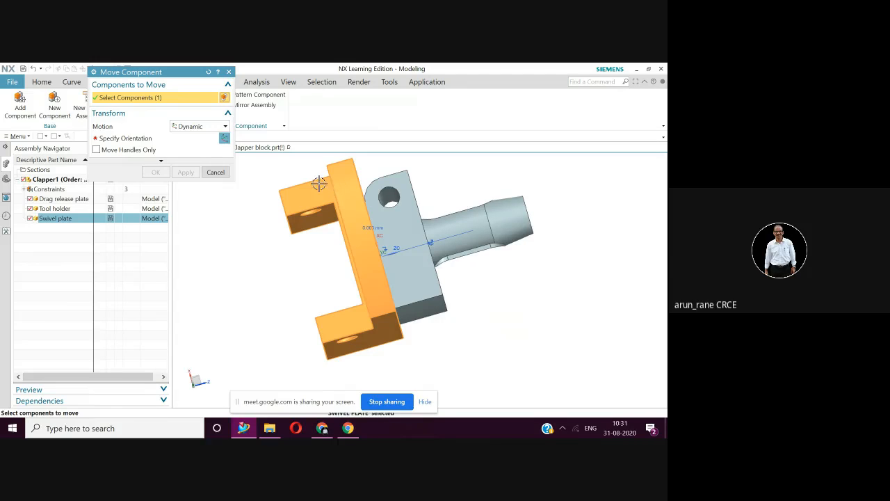
pyautogui.click(137, 139)
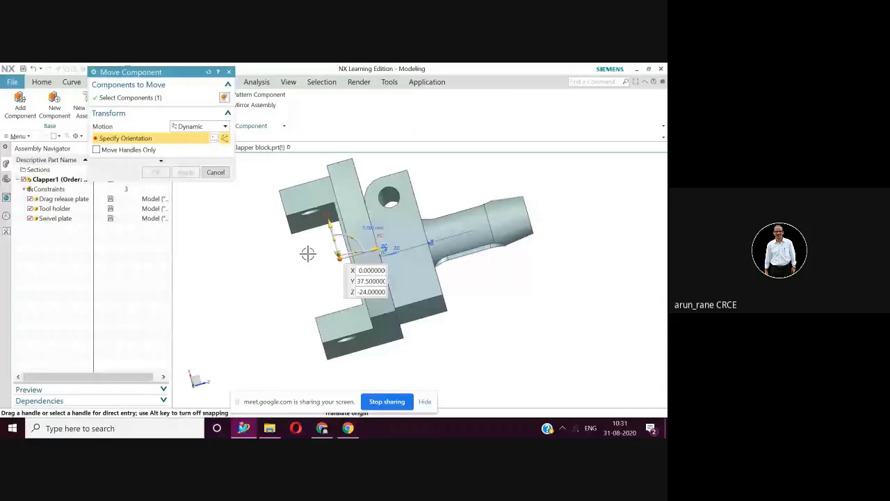
pyautogui.click(379, 249)
pyautogui.click(487, 228)
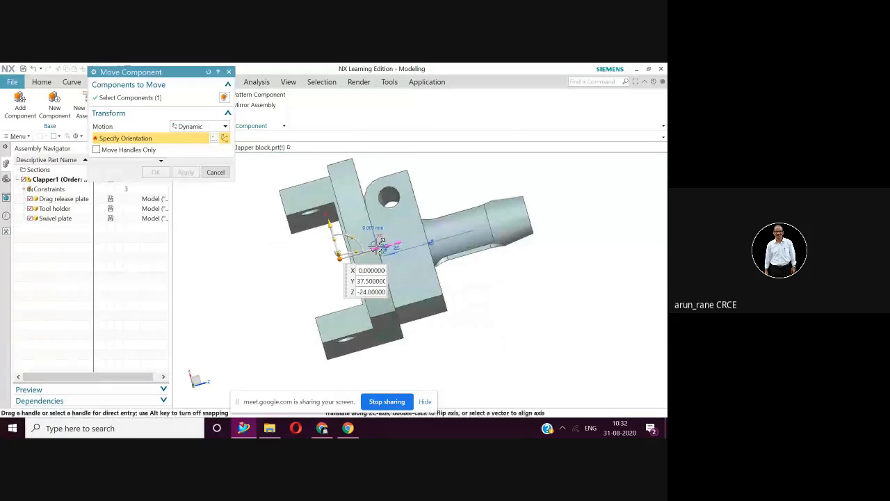
pyautogui.moveTo(380, 242); pyautogui.dragTo(362, 252)
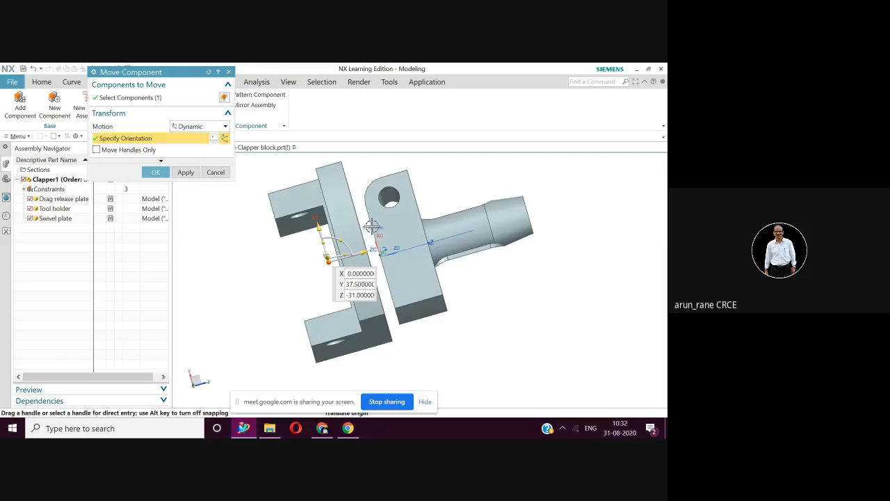
pyautogui.click(156, 172)
# Step: Rotate the swivel plate about its YC axis by about 175 degrees so its lugs face the drag release plate
pyautogui.moveTo(279, 249); pyautogui.dragTo(266, 219, button='middle')
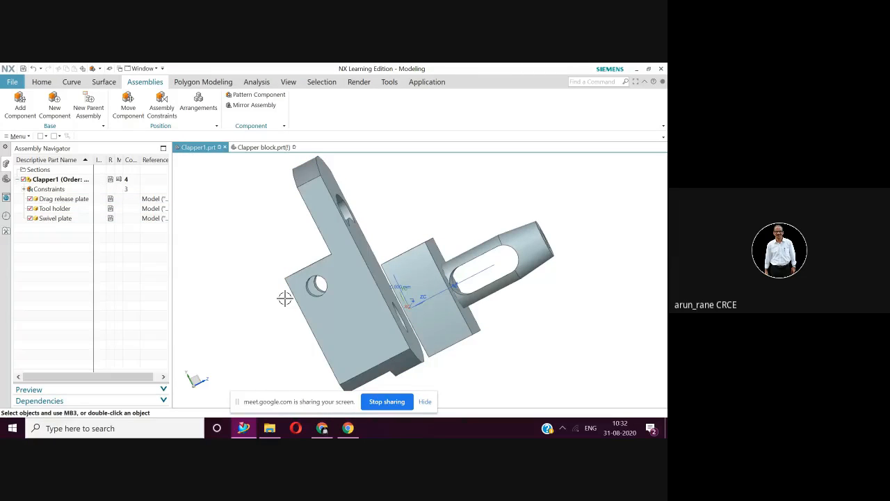
pyautogui.scroll(-2, 408, 286)
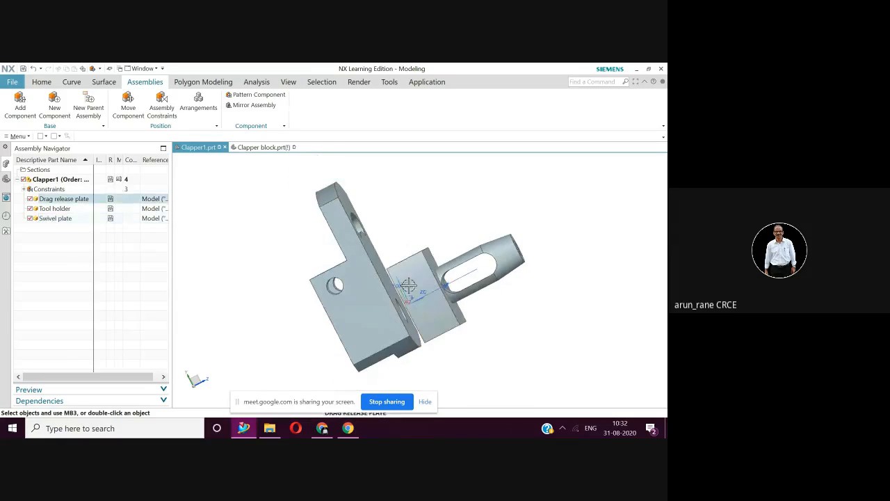
pyautogui.moveTo(408, 285); pyautogui.dragTo(410, 295, button='middle')
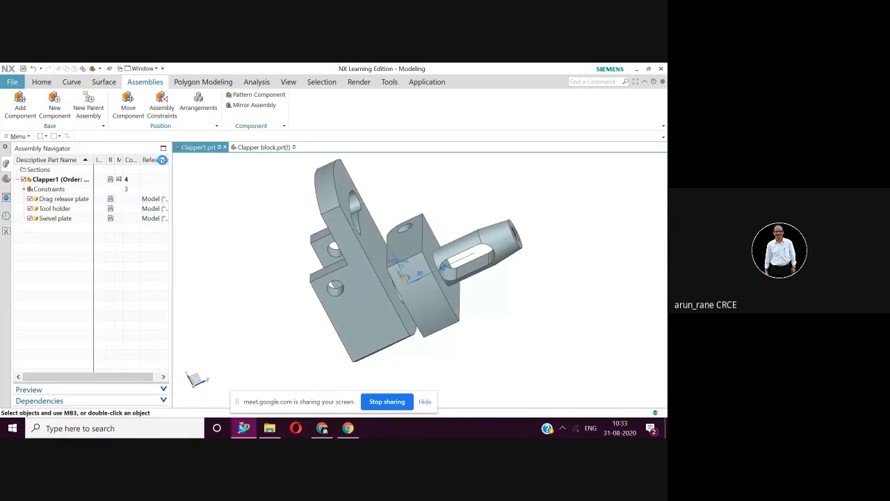
pyautogui.hotkey('ctrl', 't')
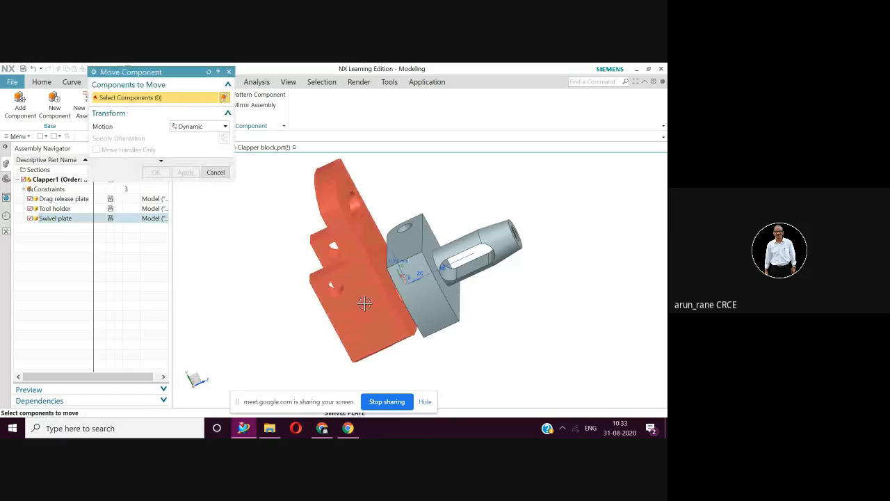
pyautogui.click(358, 302)
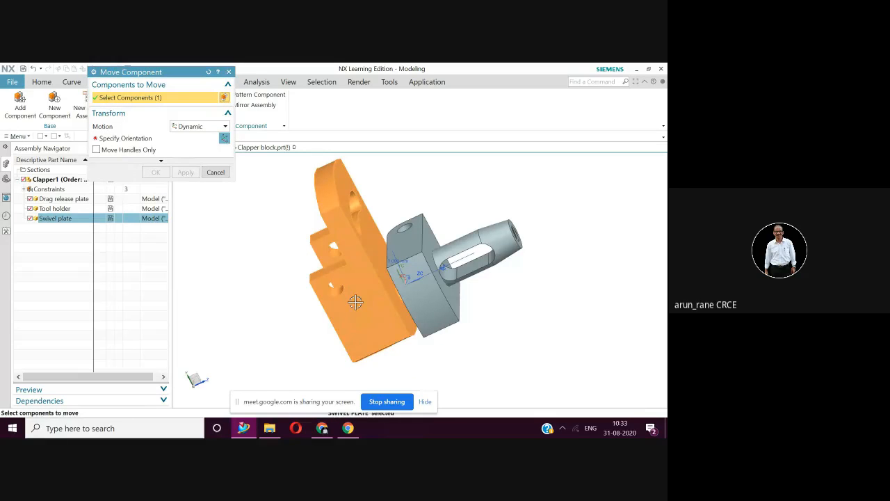
pyautogui.middleClick(283, 292)
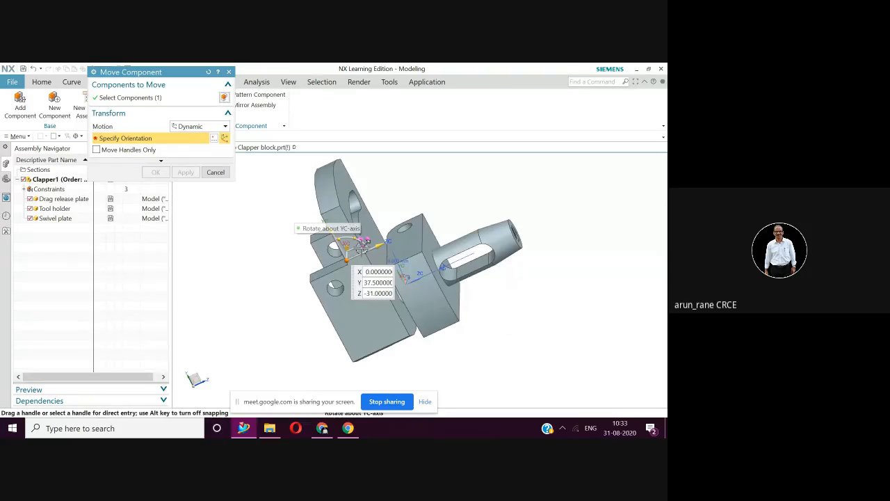
pyautogui.moveTo(361, 245); pyautogui.dragTo(361, 248)
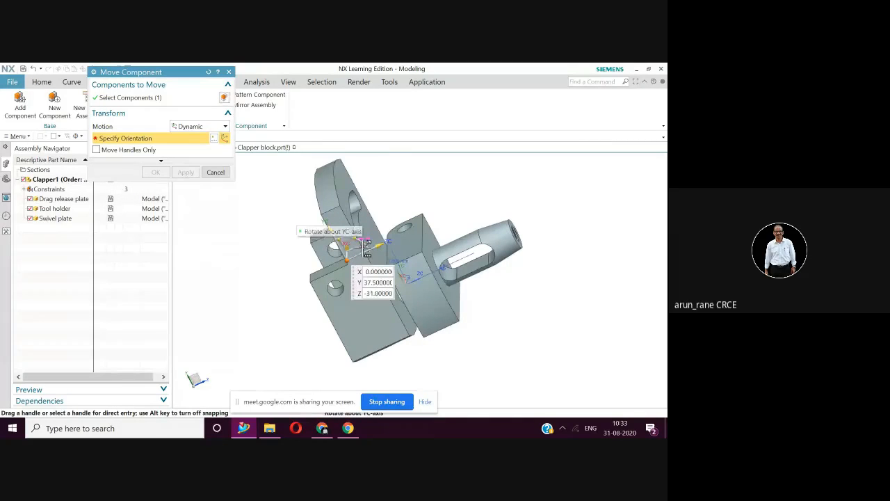
pyautogui.moveTo(366, 245); pyautogui.dragTo(339, 263)
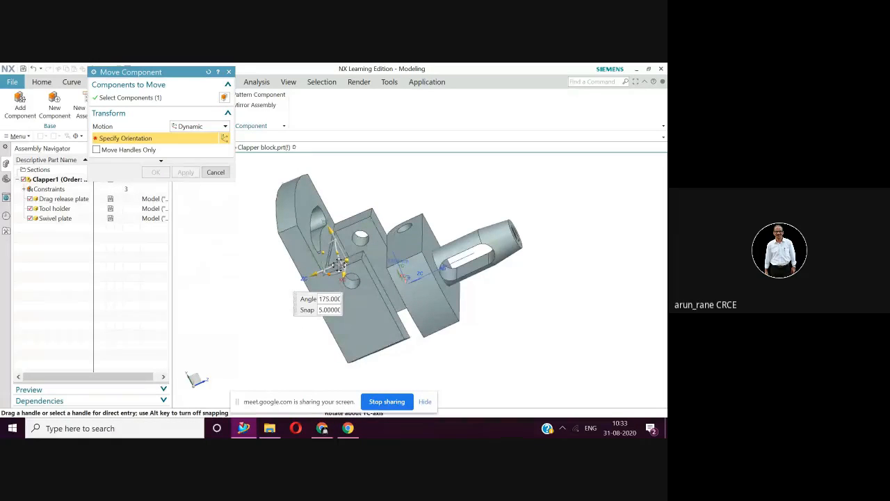
pyautogui.moveTo(338, 263); pyautogui.dragTo(341, 265)
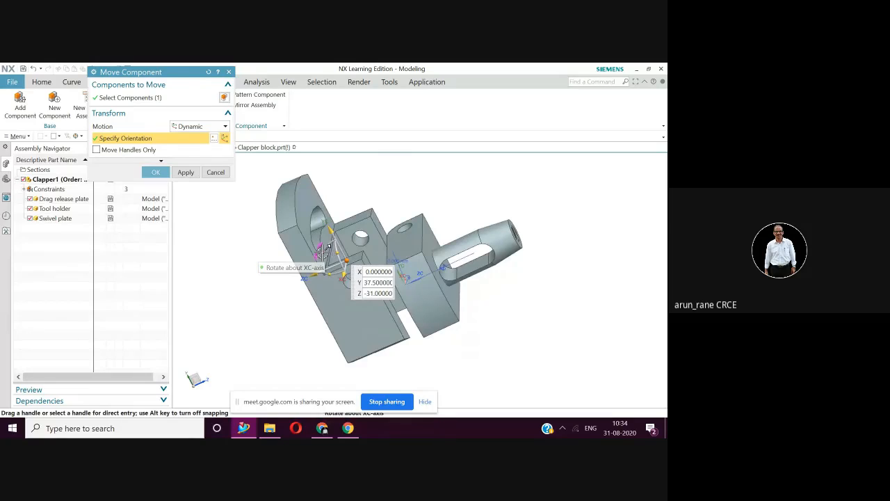
# Step: Rotate the swivel plate about its ZC axis until its slotted end points up along the X direction, and confirm the move
pyautogui.moveTo(325, 248); pyautogui.dragTo(331, 245)
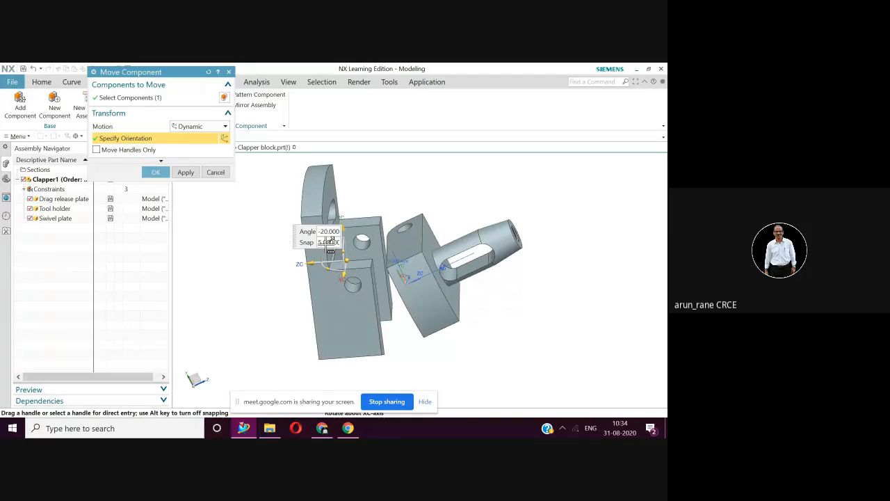
pyautogui.moveTo(331, 243)
pyautogui.mouseDown()
pyautogui.moveTo(308, 243)
pyautogui.moveTo(319, 256)
pyautogui.mouseUp()
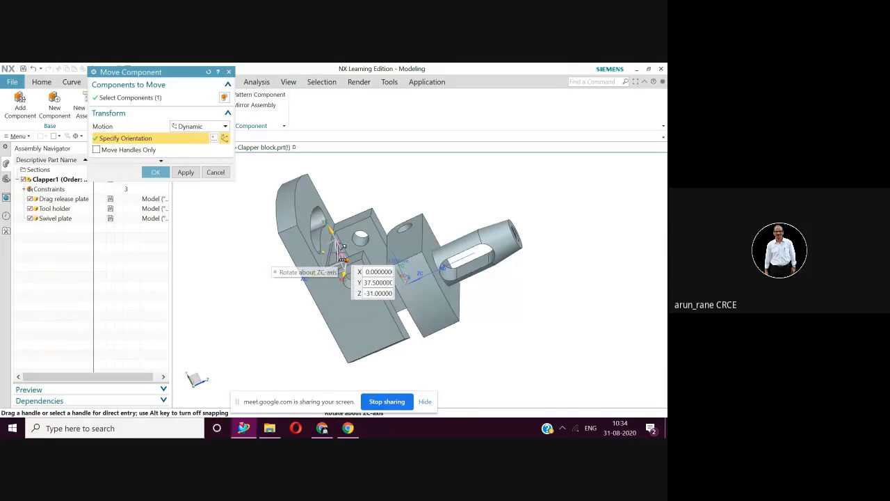
pyautogui.moveTo(337, 254); pyautogui.dragTo(345, 234)
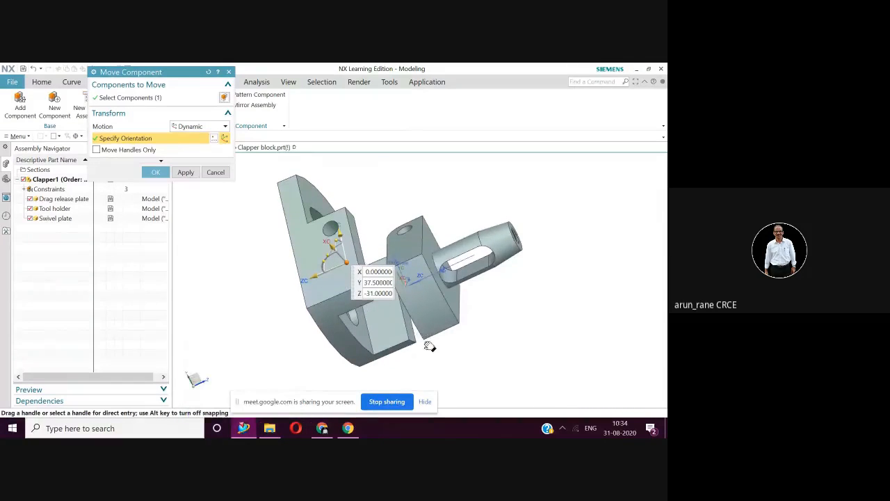
pyautogui.keyDown('shift'); pyautogui.moveTo(425, 342); pyautogui.dragTo(421, 402, button='middle'); pyautogui.keyUp('shift')
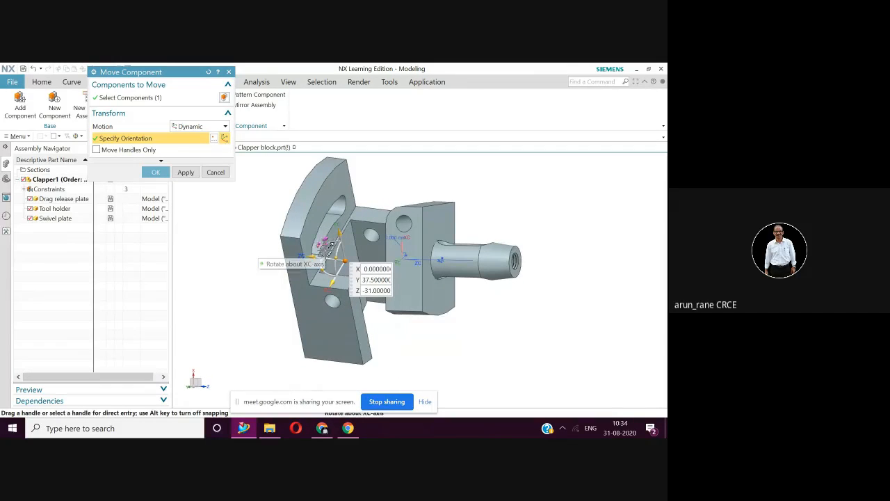
pyautogui.moveTo(338, 259); pyautogui.dragTo(337, 251)
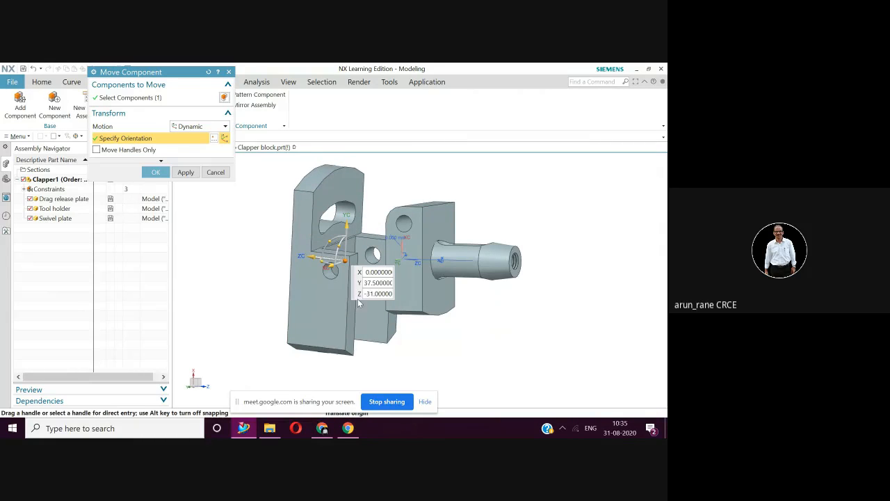
pyautogui.keyDown('shift'); pyautogui.moveTo(371, 348); pyautogui.dragTo(376, 365, button='middle'); pyautogui.keyUp('shift')
pyautogui.scroll(-1, 383, 333)
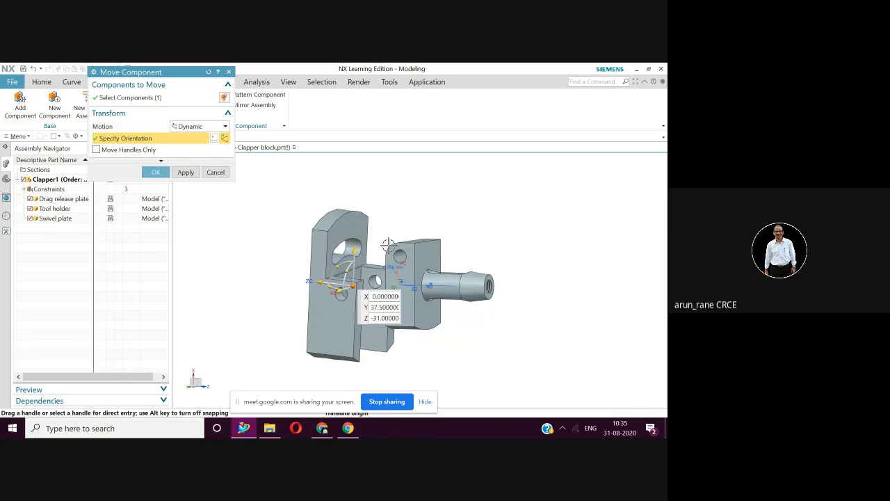
pyautogui.click(153, 172)
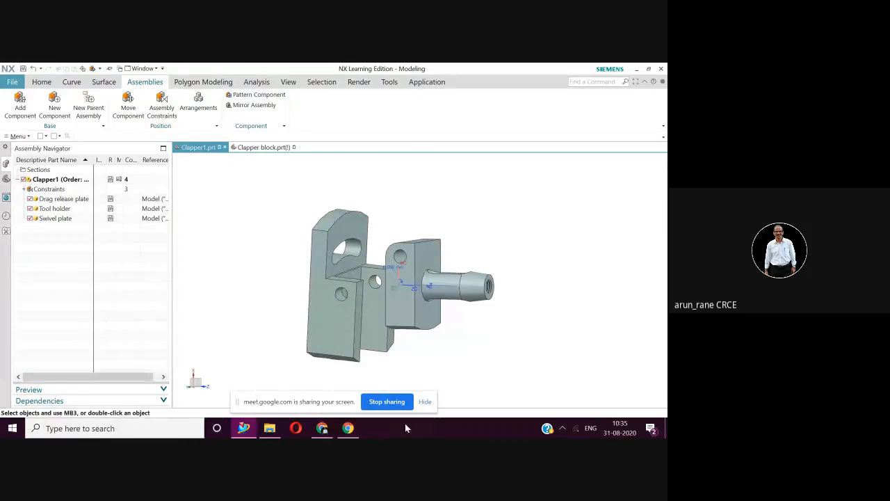
# Step: Constrain the swivel plate's slotted upper face parallel to the drag release plate's face on the tool holder shank side
pyautogui.click(162, 106)
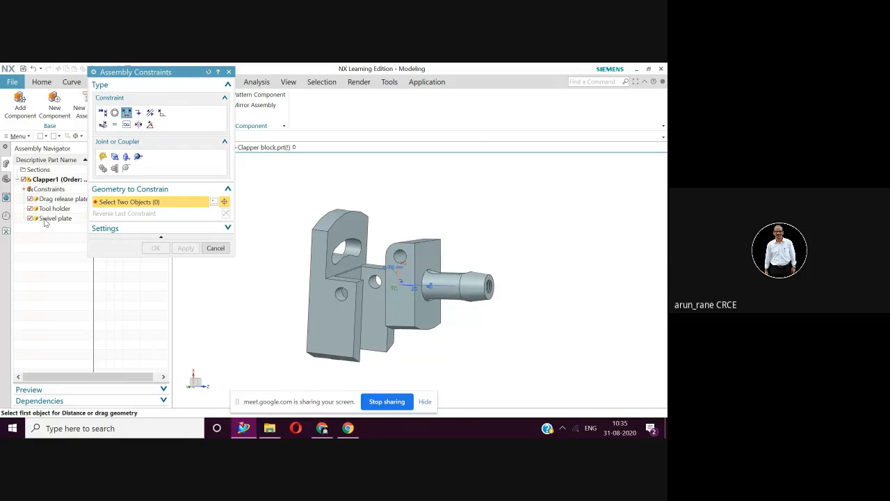
pyautogui.click(149, 112)
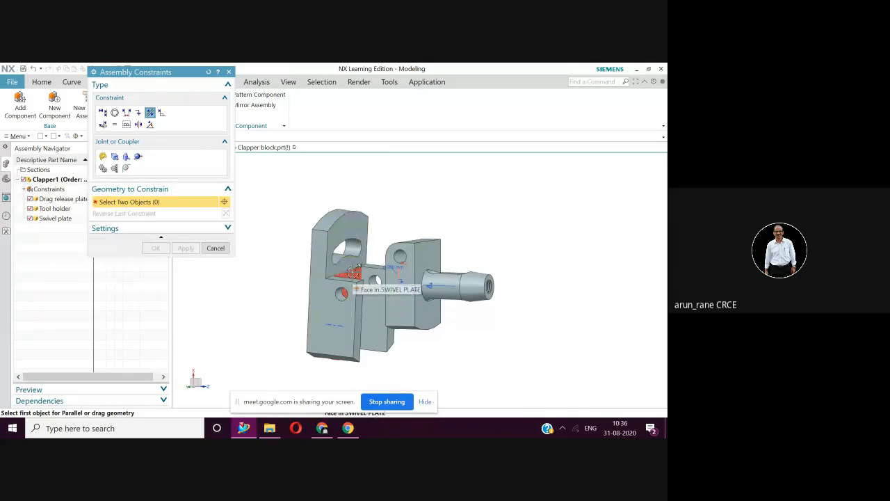
pyautogui.click(351, 224)
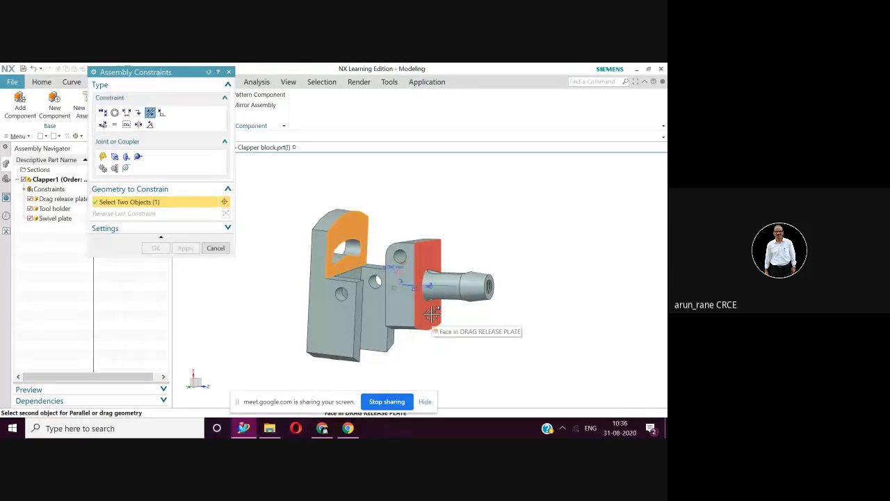
pyautogui.click(431, 314)
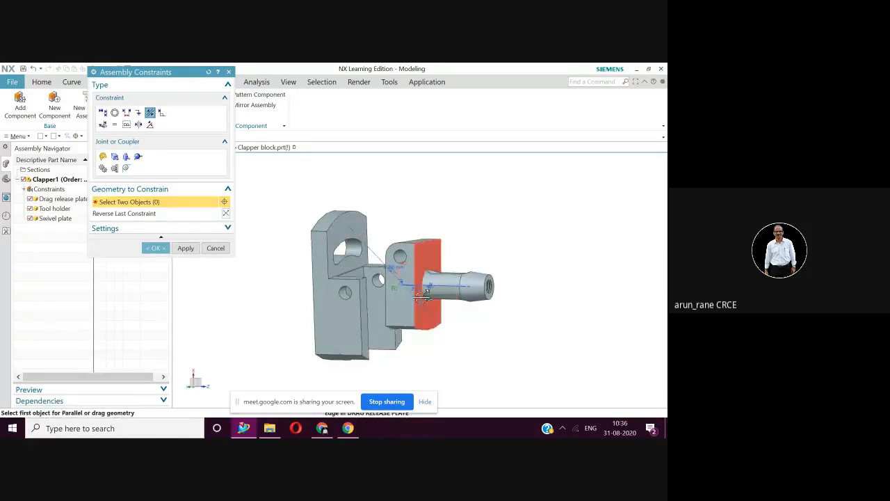
pyautogui.moveTo(426, 295)
pyautogui.mouseDown(button='middle')
pyautogui.moveTo(387, 283)
pyautogui.moveTo(416, 296)
pyautogui.mouseUp(button='middle')
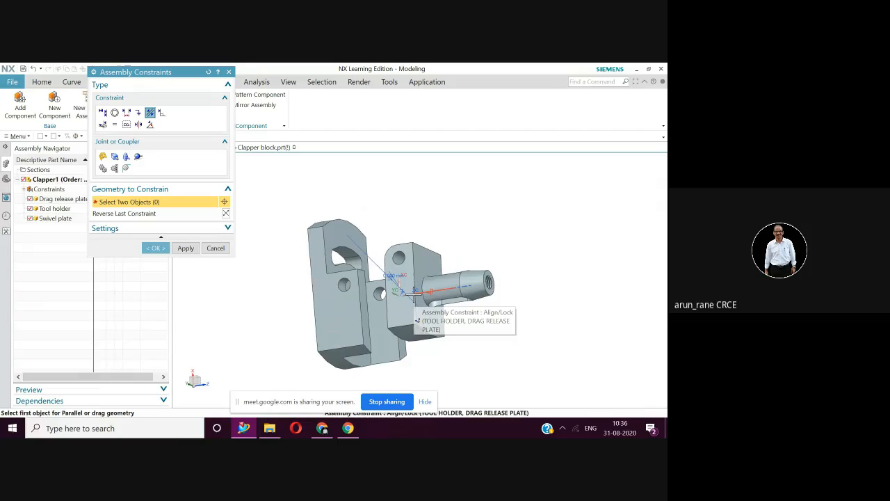
pyautogui.moveTo(437, 362)
pyautogui.mouseDown(button='middle')
pyautogui.moveTo(448, 375)
pyautogui.moveTo(423, 357)
pyautogui.mouseUp(button='middle')
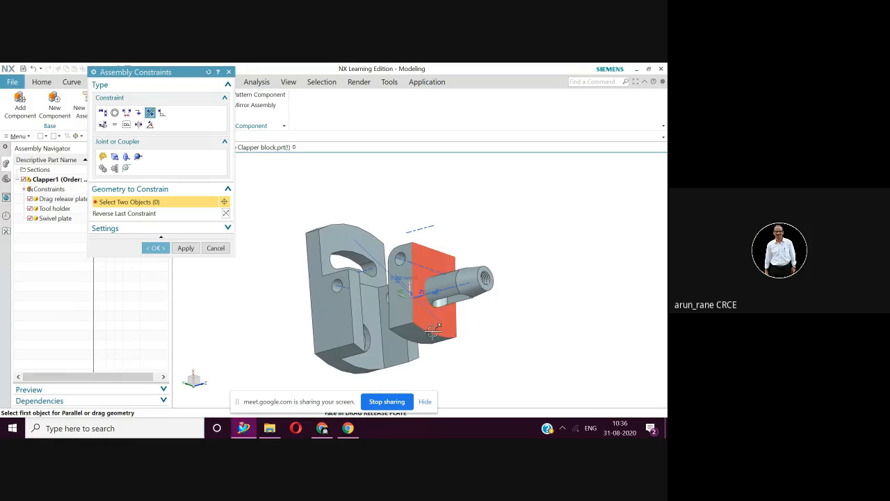
pyautogui.moveTo(432, 331); pyautogui.dragTo(438, 360, button='middle')
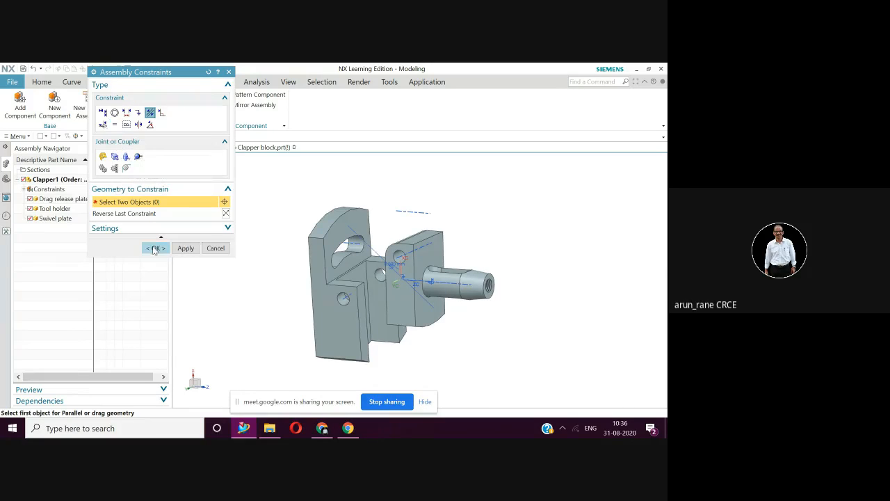
pyautogui.click(155, 248)
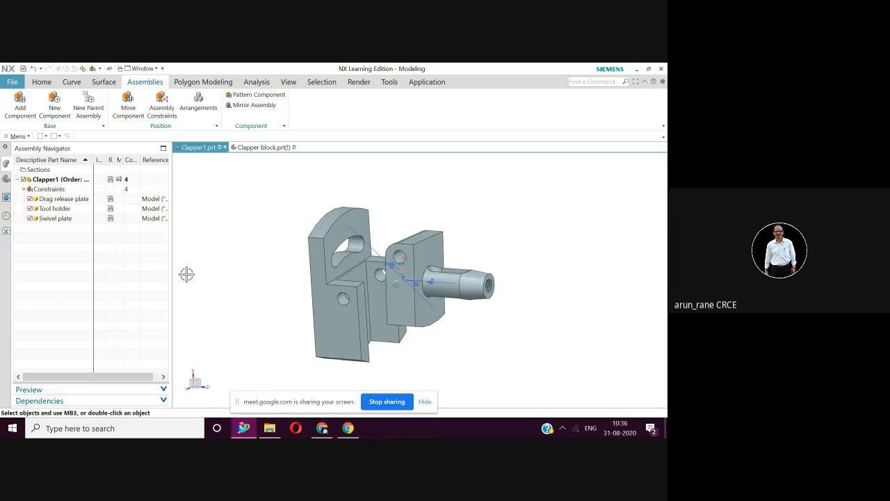
# Step: Apply an Align/Lock constraint between the swivel plate's lug hole and the drag release plate's cross hole
pyautogui.click(162, 106)
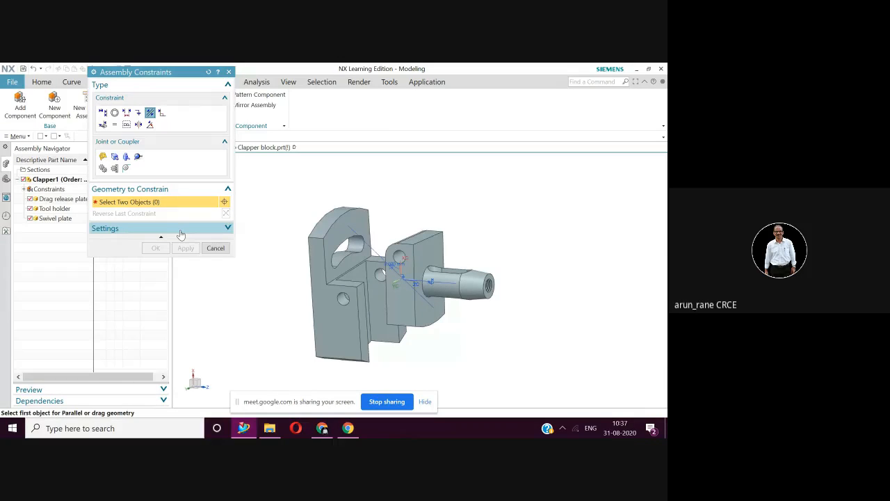
pyautogui.click(102, 125)
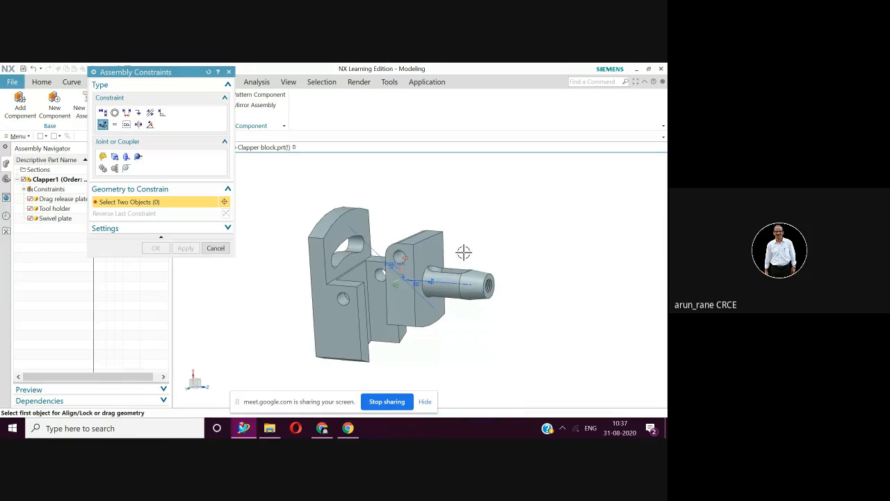
pyautogui.scroll(1, 463, 251)
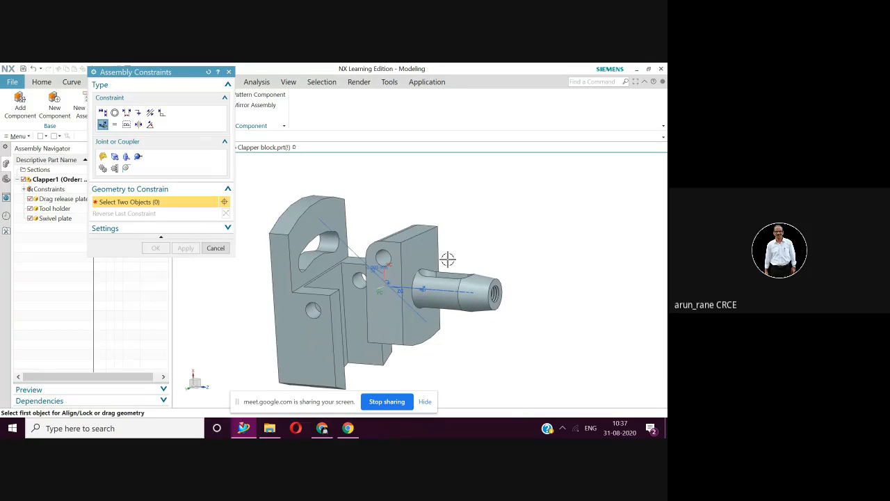
pyautogui.keyDown('shift'); pyautogui.moveTo(449, 258); pyautogui.dragTo(486, 230, button='middle'); pyautogui.keyUp('shift')
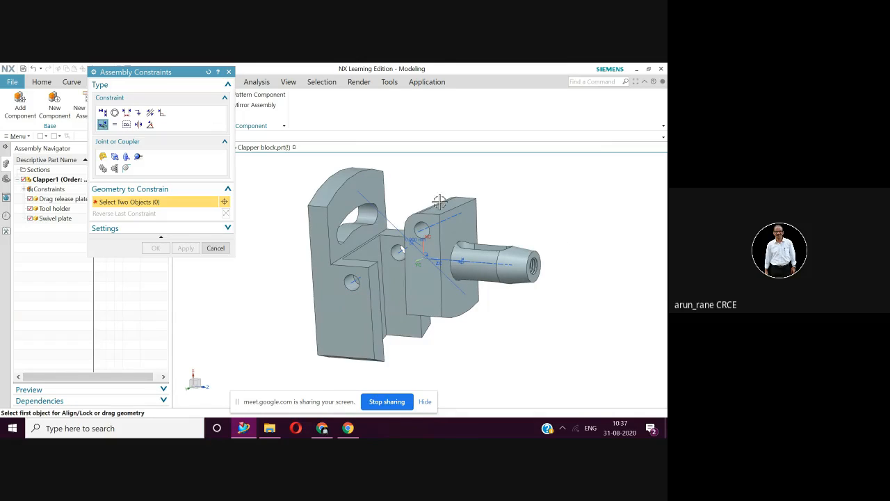
pyautogui.click(354, 281)
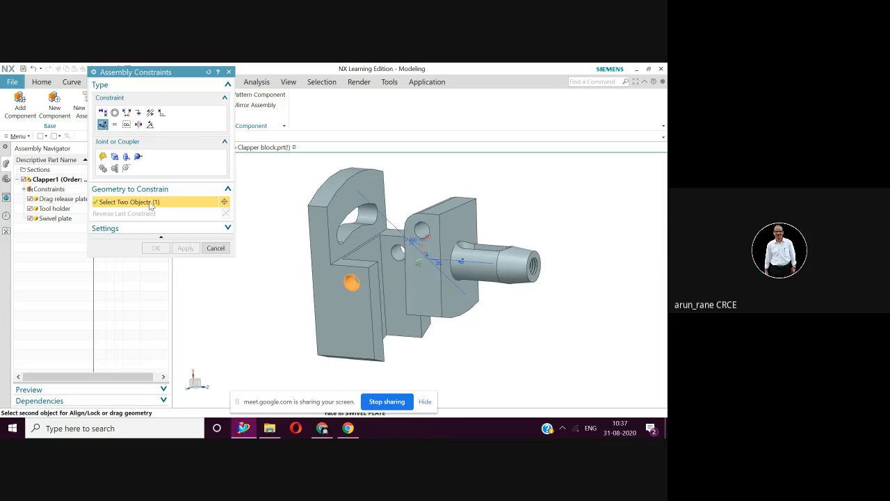
pyautogui.click(417, 230)
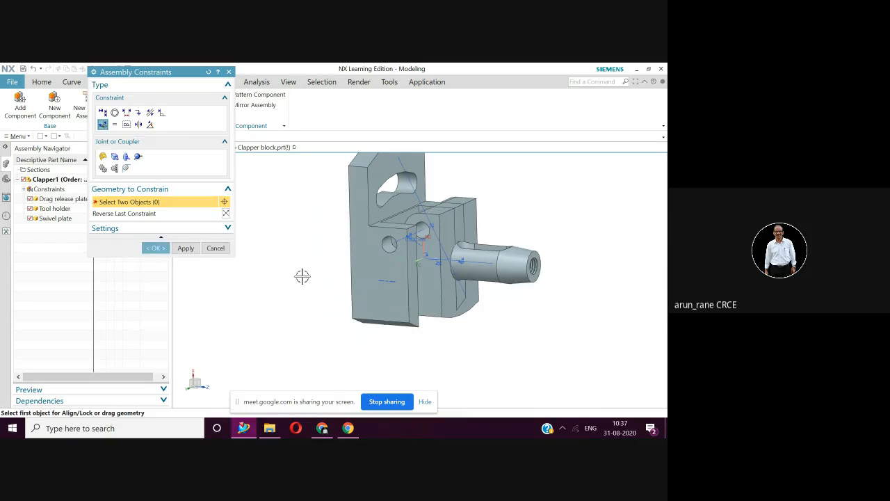
pyautogui.moveTo(302, 276); pyautogui.dragTo(283, 282, button='middle')
pyautogui.click(158, 249)
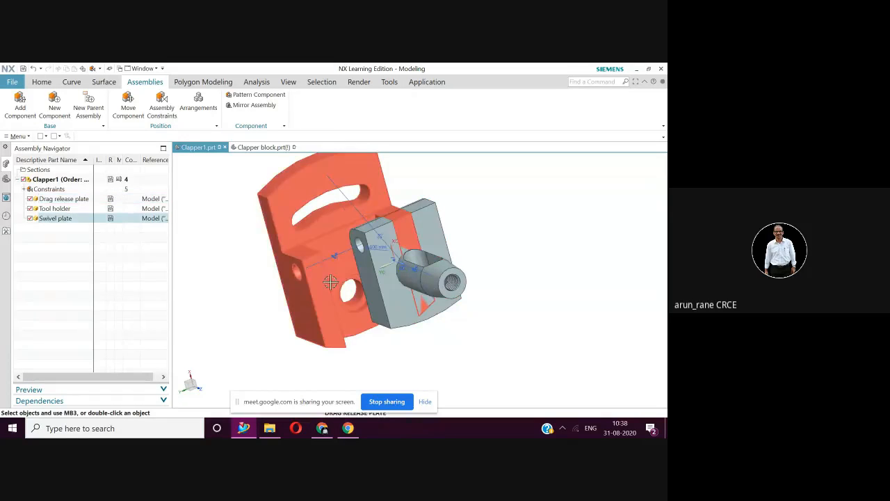
# Step: Constrain the swivel plate's inner lug face at a 1 mm distance from the drag release plate's adjacent side face
pyautogui.moveTo(340, 281); pyautogui.dragTo(500, 284, button='middle')
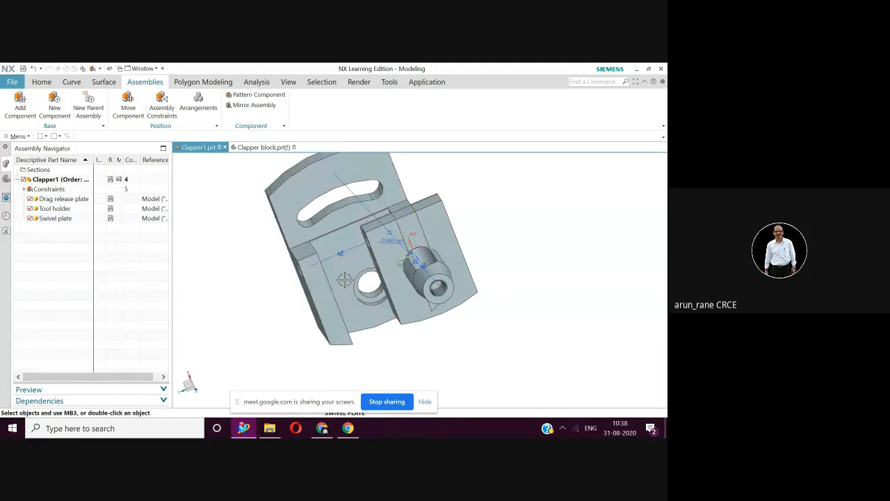
pyautogui.moveTo(362, 292); pyautogui.dragTo(345, 265, button='middle')
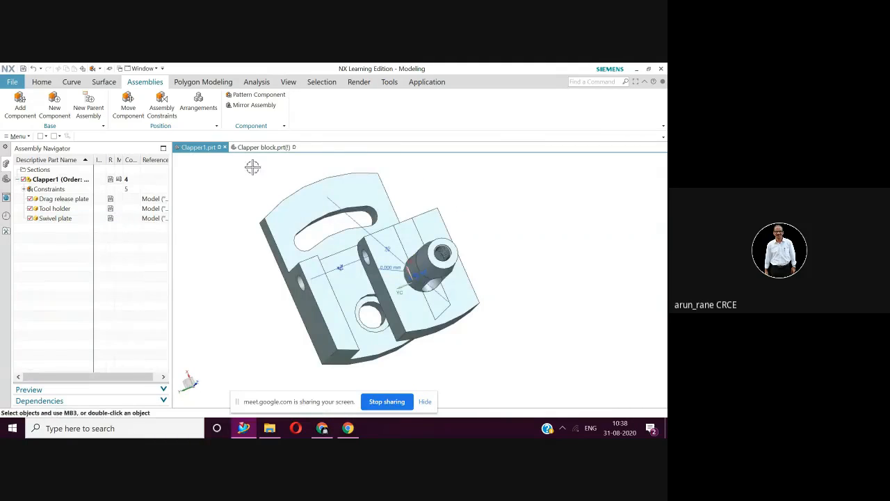
pyautogui.click(163, 111)
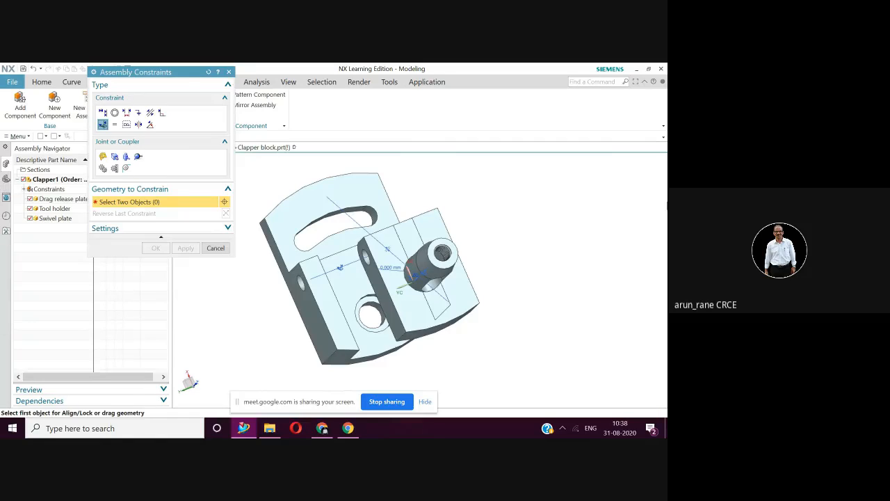
pyautogui.click(126, 113)
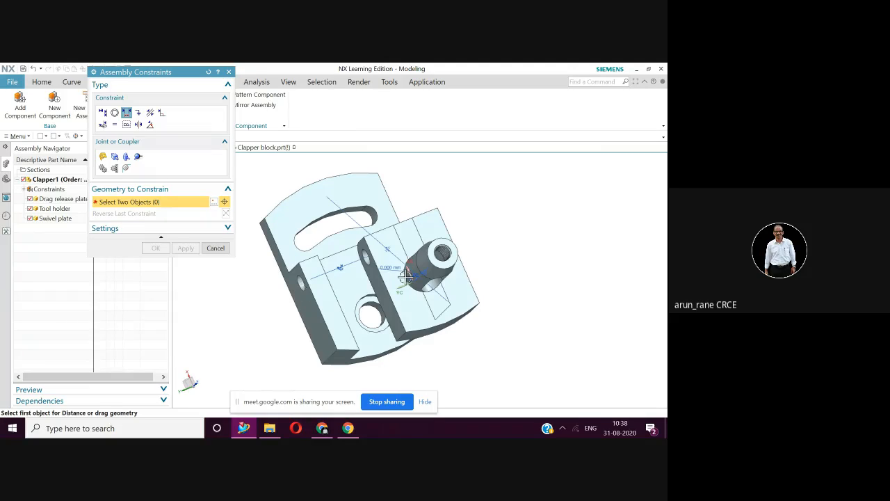
pyautogui.moveTo(375, 282); pyautogui.dragTo(346, 291, button='middle')
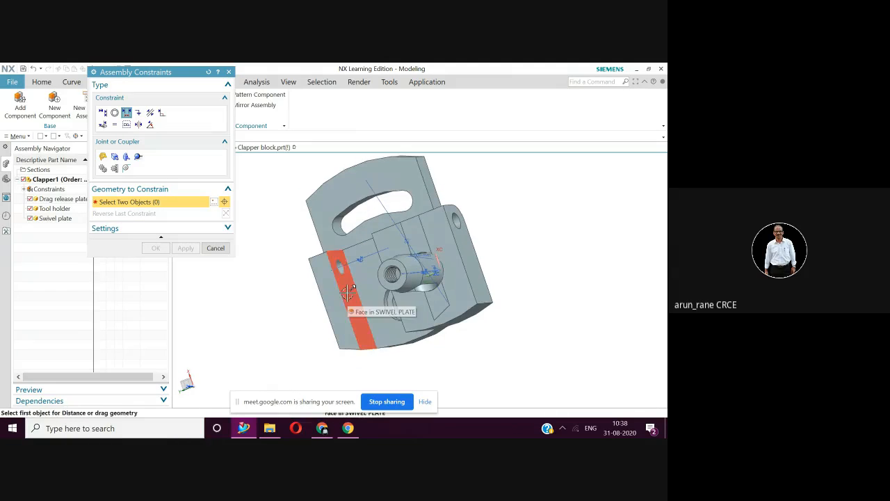
pyautogui.click(347, 293)
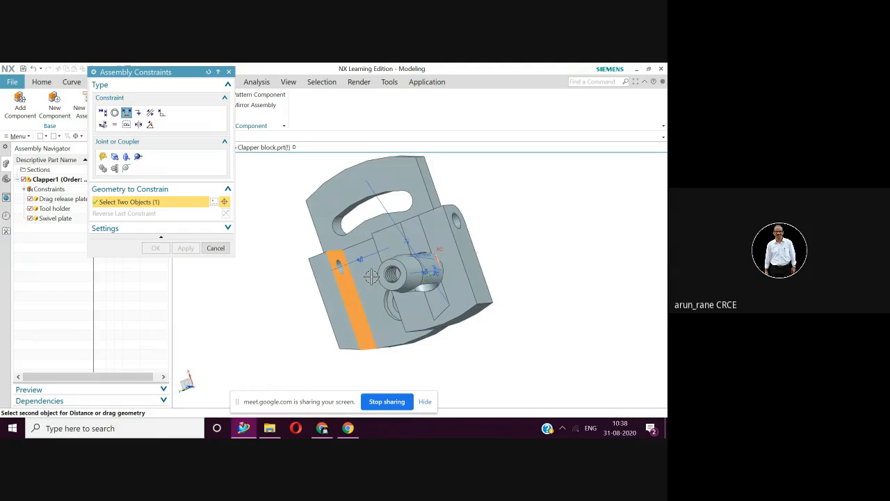
pyautogui.moveTo(374, 276); pyautogui.dragTo(373, 277, button='middle')
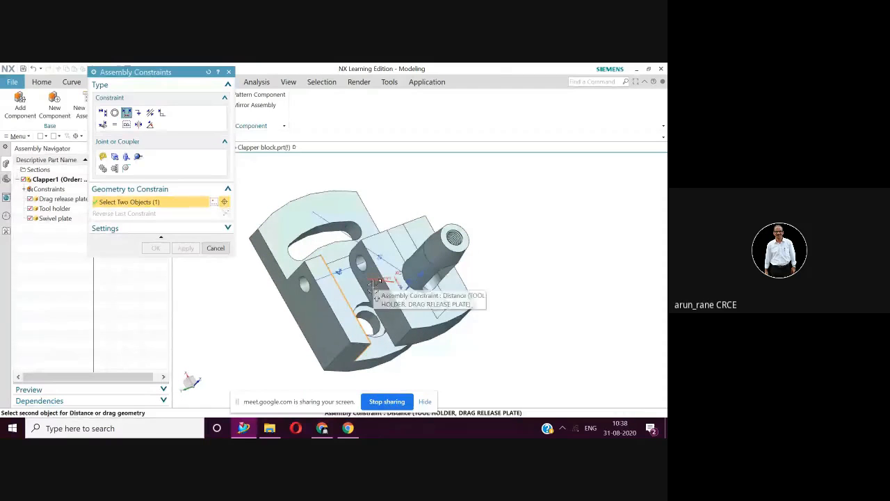
pyautogui.click(374, 285)
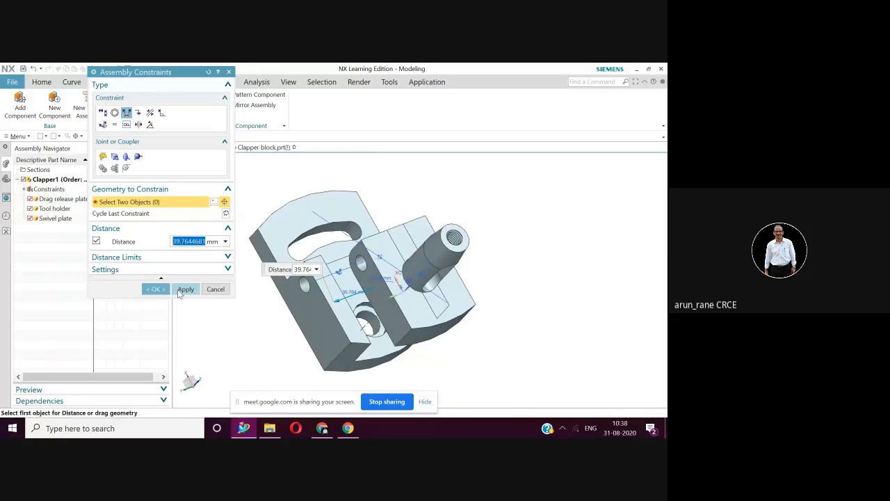
pyautogui.write('1')
pyautogui.click(182, 289)
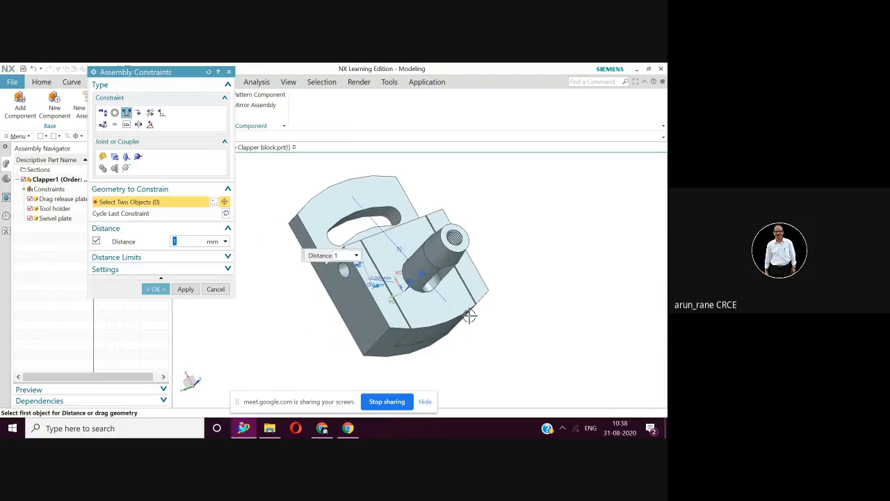
pyautogui.moveTo(468, 314)
pyautogui.mouseDown(button='middle')
pyautogui.moveTo(457, 338)
pyautogui.moveTo(477, 327)
pyautogui.moveTo(475, 299)
pyautogui.moveTo(458, 287)
pyautogui.moveTo(462, 316)
pyautogui.moveTo(470, 318)
pyautogui.moveTo(456, 320)
pyautogui.mouseUp(button='middle')
pyautogui.scroll(2, 455, 320)
pyautogui.scroll(3, 455, 317)
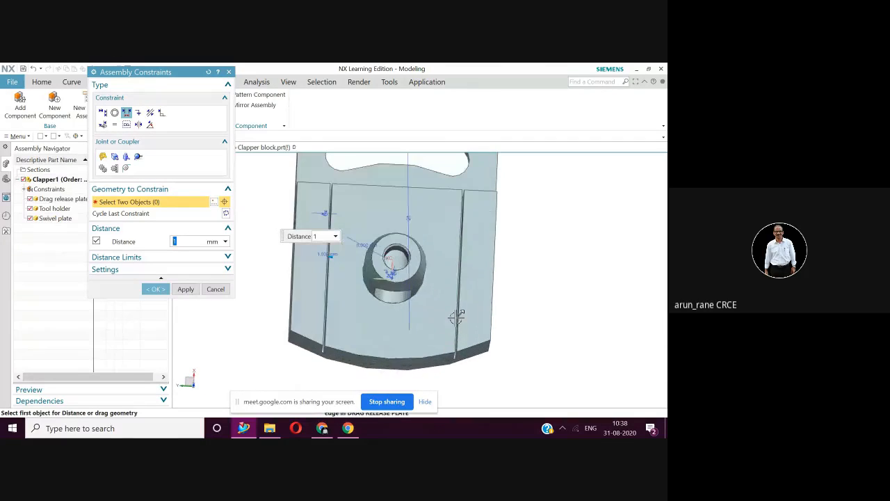
pyautogui.click(154, 289)
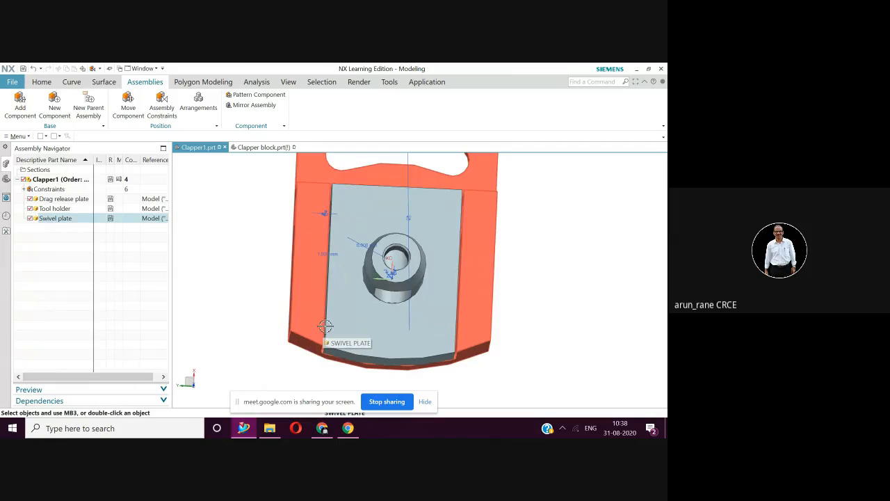
# Step: Add the Washer part from the Clapper folder as a component of the assembly
pyautogui.moveTo(325, 326); pyautogui.dragTo(371, 342, button='middle')
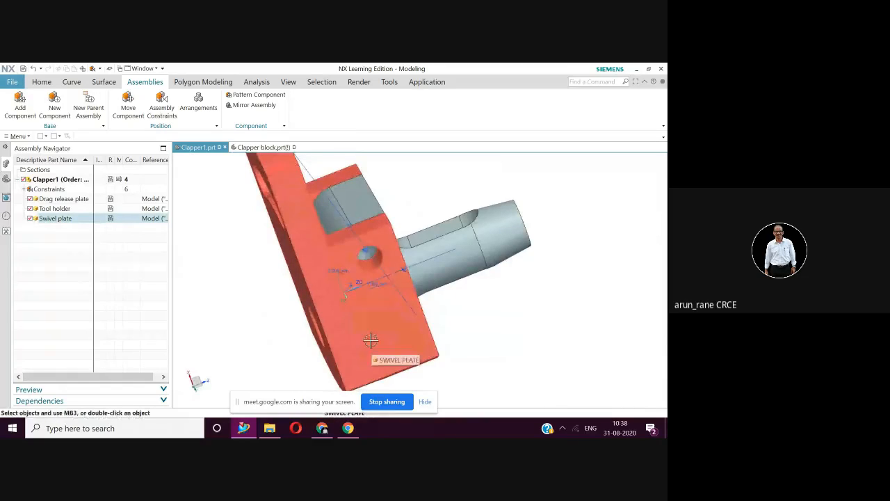
pyautogui.press('End')
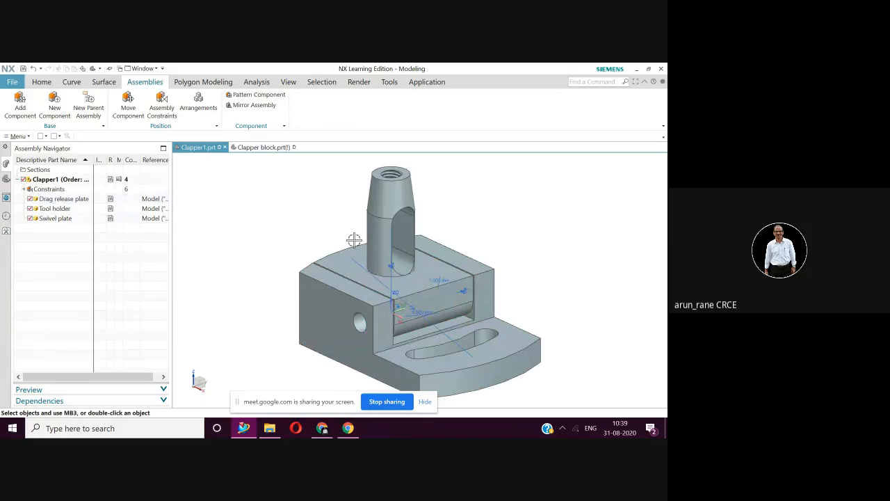
pyautogui.click(20, 102)
pyautogui.click(224, 111)
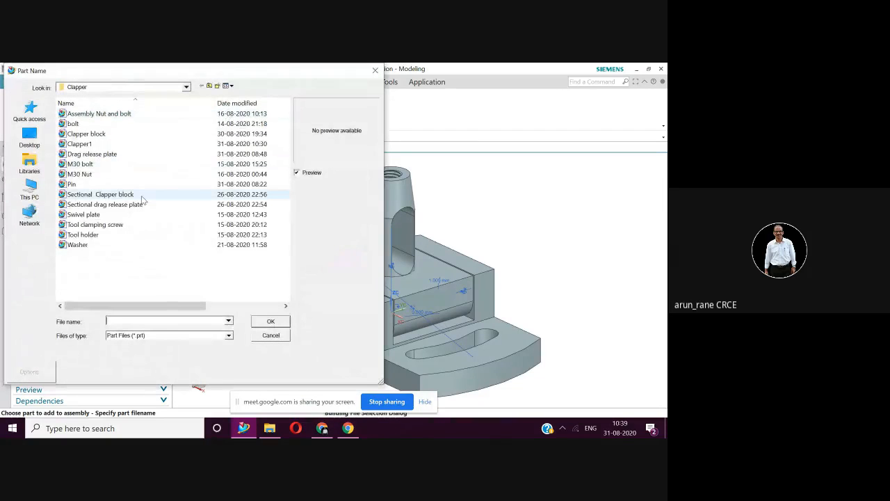
pyautogui.click(78, 244)
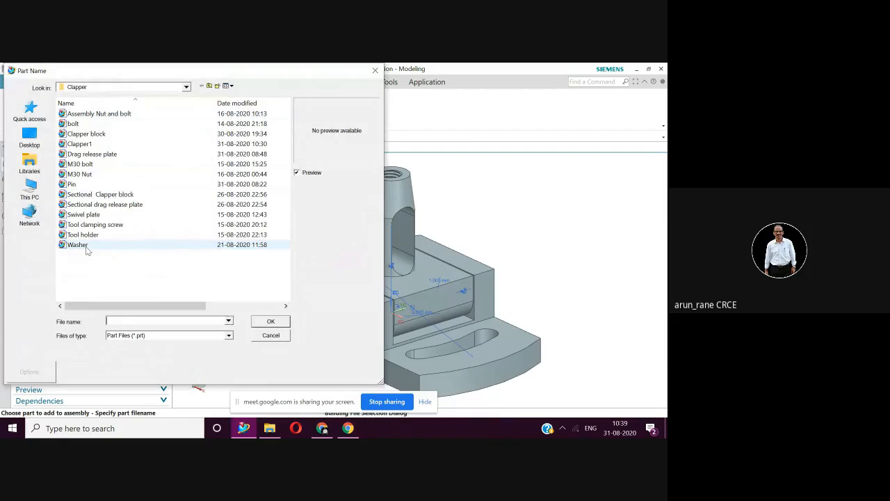
pyautogui.click(278, 324)
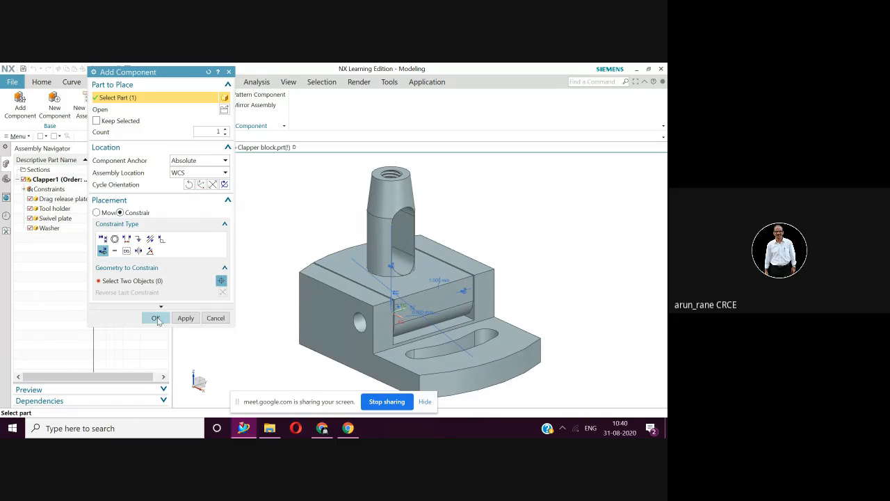
# Step: Change the view's rendering style to Wireframe with Dim Edges
pyautogui.rightClick(586, 238)
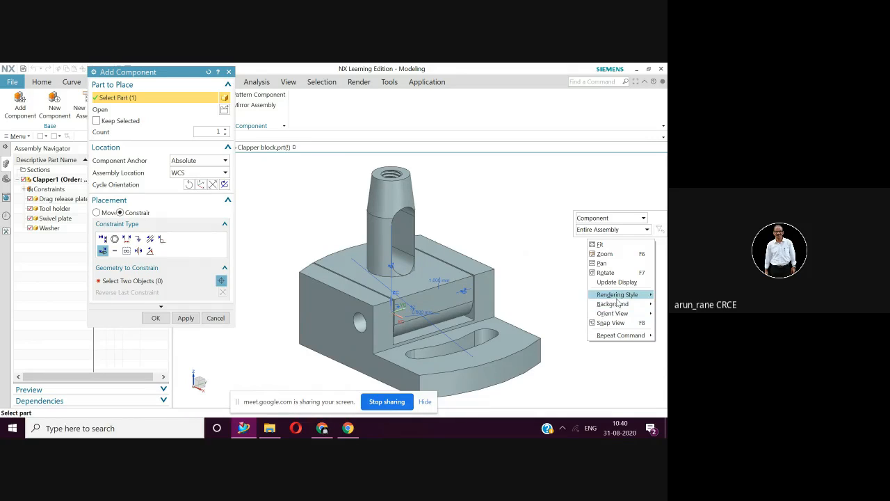
pyautogui.moveTo(618, 296)
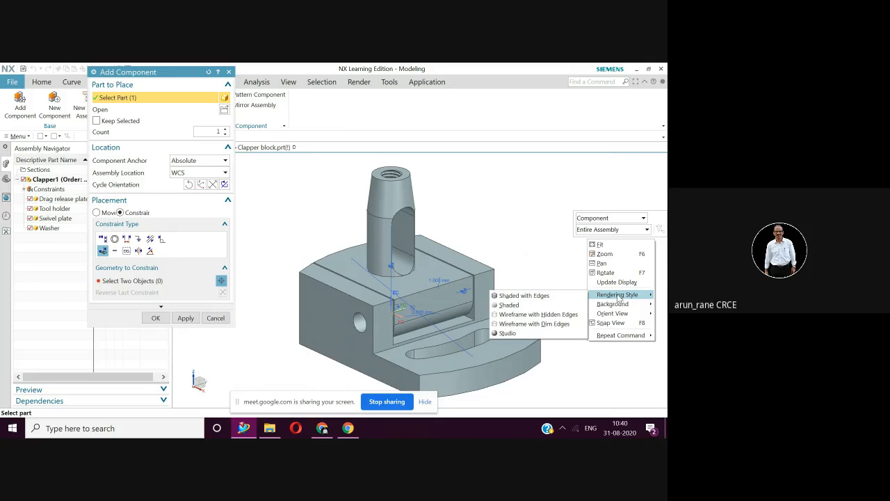
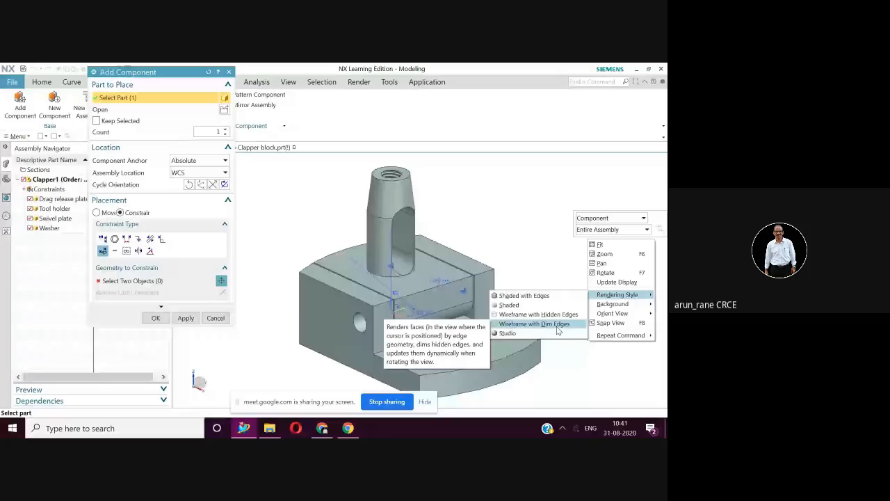
pyautogui.click(557, 324)
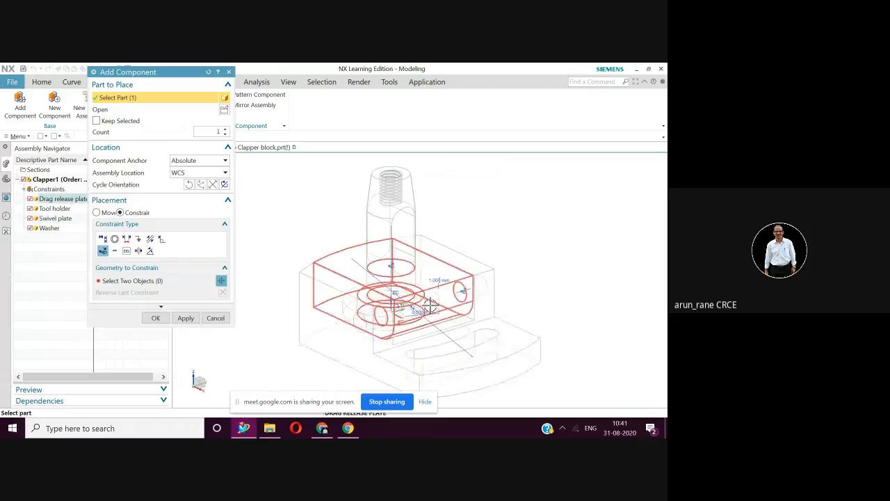
# Step: Confirm the washer's addition and set the view's rendering style to Shaded with Edges
pyautogui.click(156, 317)
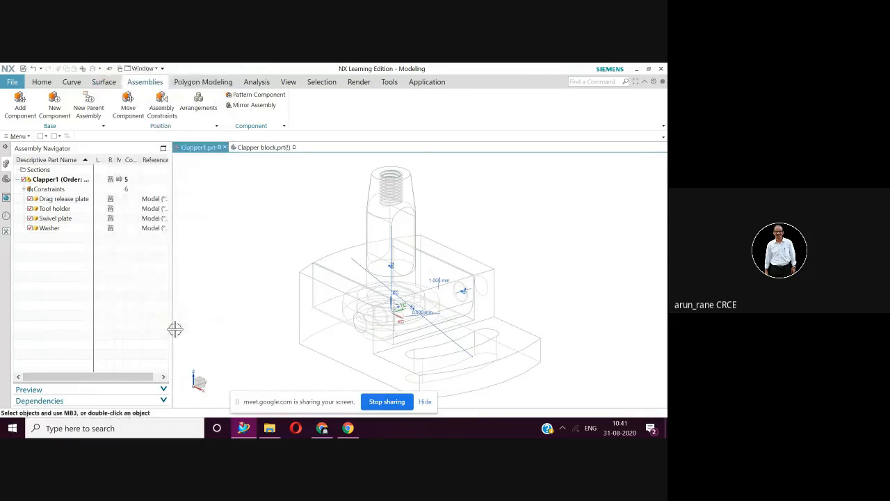
pyautogui.rightClick(583, 241)
pyautogui.moveTo(609, 300)
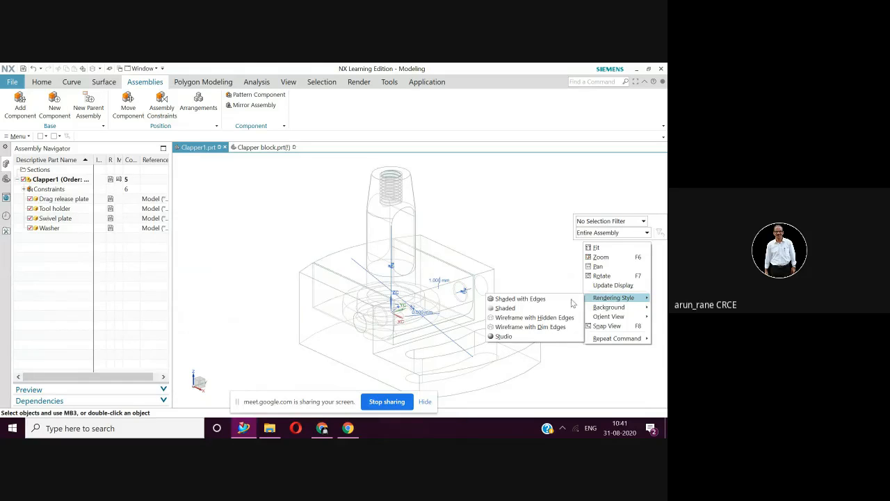
pyautogui.click(540, 300)
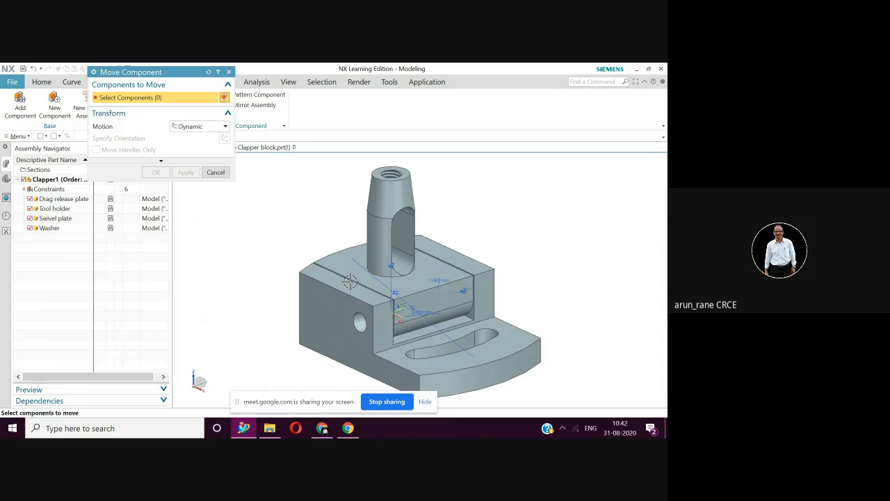
# Step: Display the model as Wireframe with Dim Edges and move the washer along ZC to Z 110.5, beyond the tool holder's threaded end
pyautogui.click(56, 230)
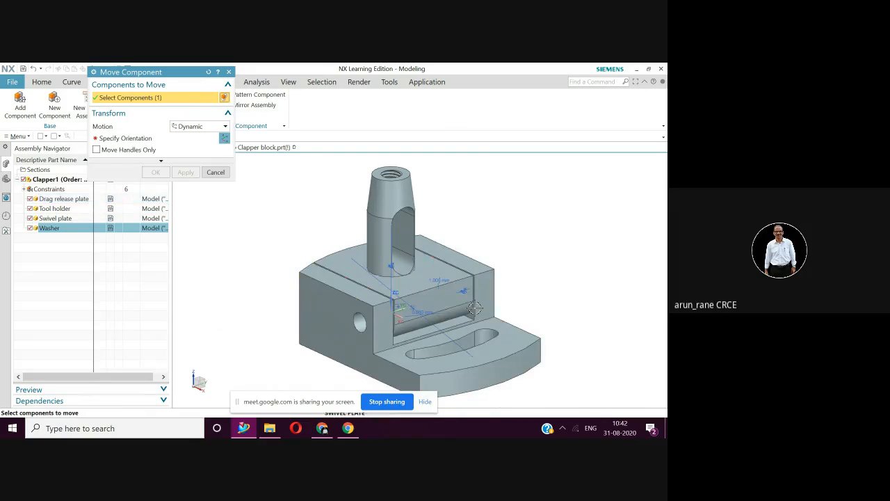
pyautogui.moveTo(482, 302); pyautogui.dragTo(449, 310, button='middle')
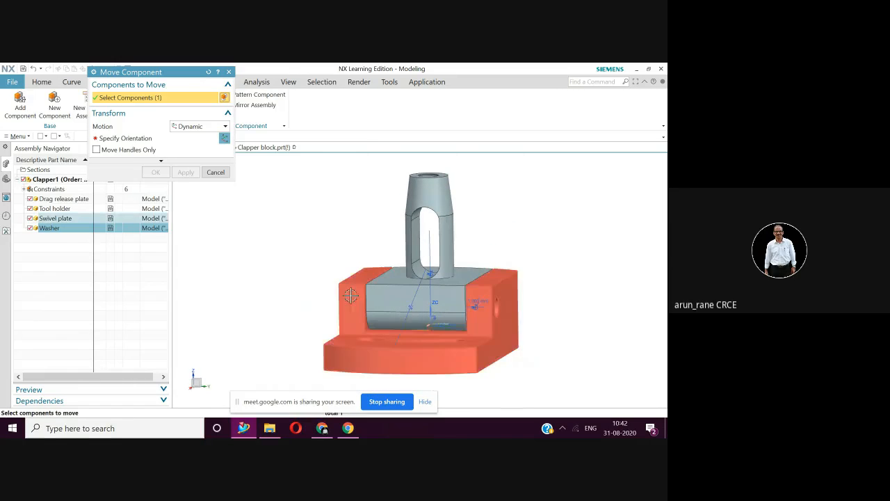
pyautogui.moveTo(350, 296); pyautogui.dragTo(311, 293, button='middle')
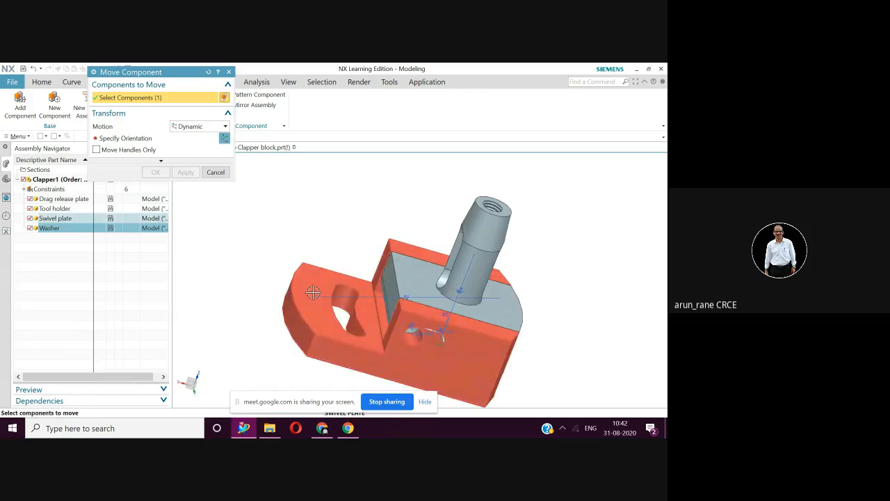
pyautogui.keyDown('shift'); pyautogui.moveTo(375, 337); pyautogui.dragTo(415, 300, button='middle'); pyautogui.keyUp('shift')
pyautogui.moveTo(545, 321); pyautogui.dragTo(515, 313, button='middle')
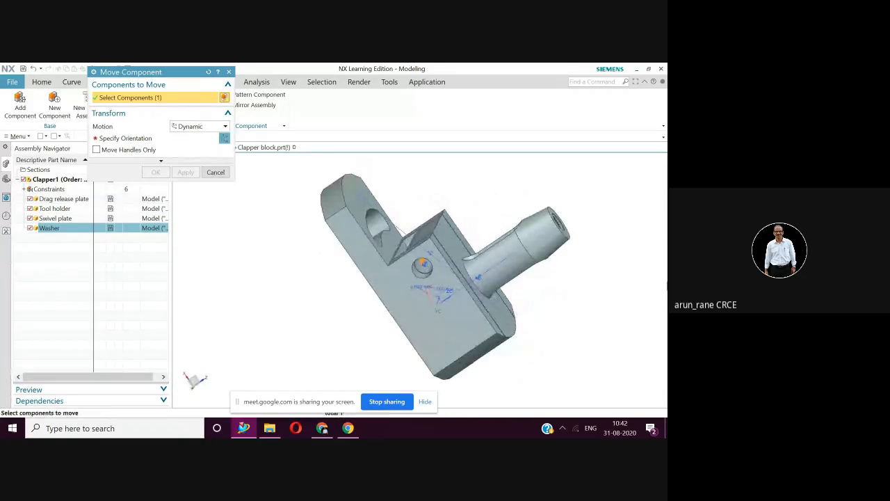
pyautogui.rightClick(600, 262)
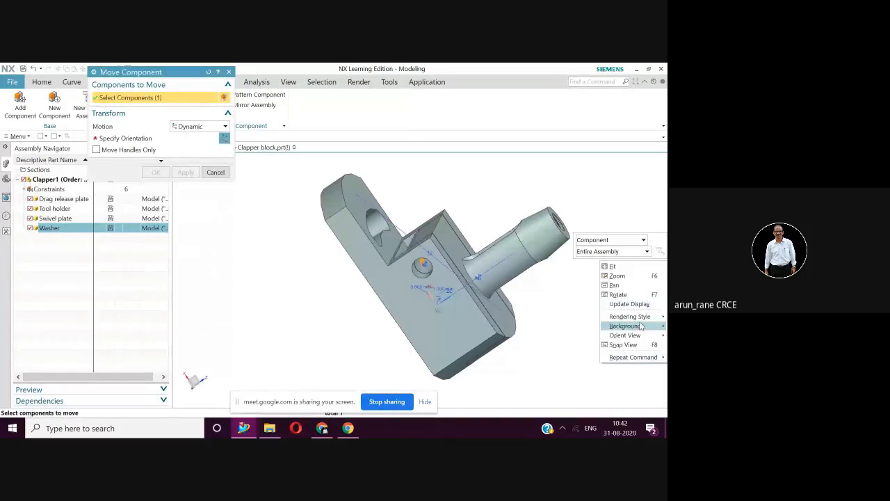
pyautogui.moveTo(630, 322)
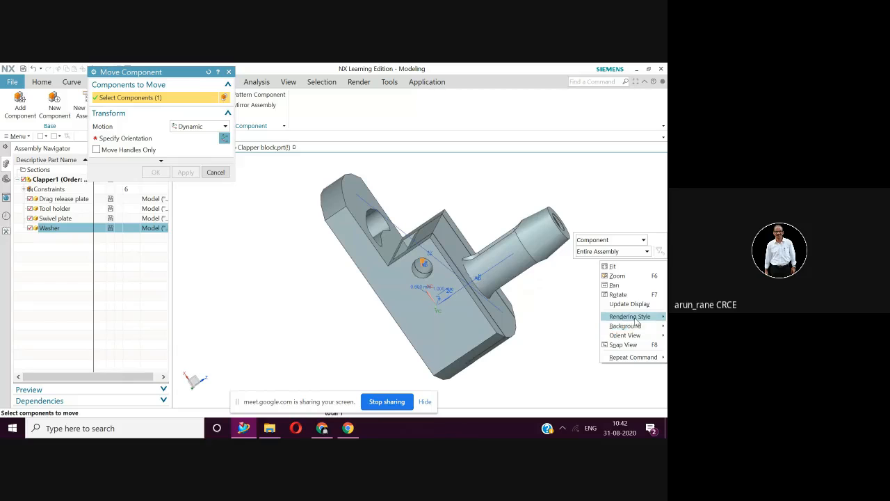
pyautogui.click(554, 342)
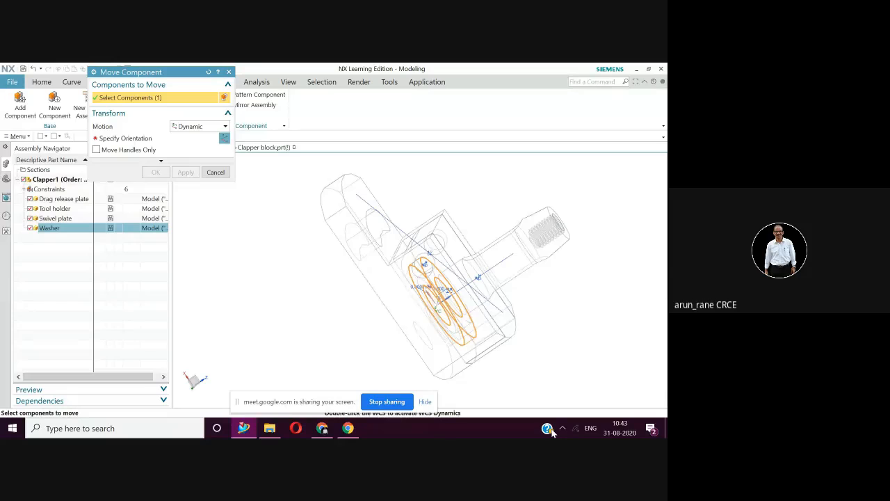
pyautogui.click(138, 139)
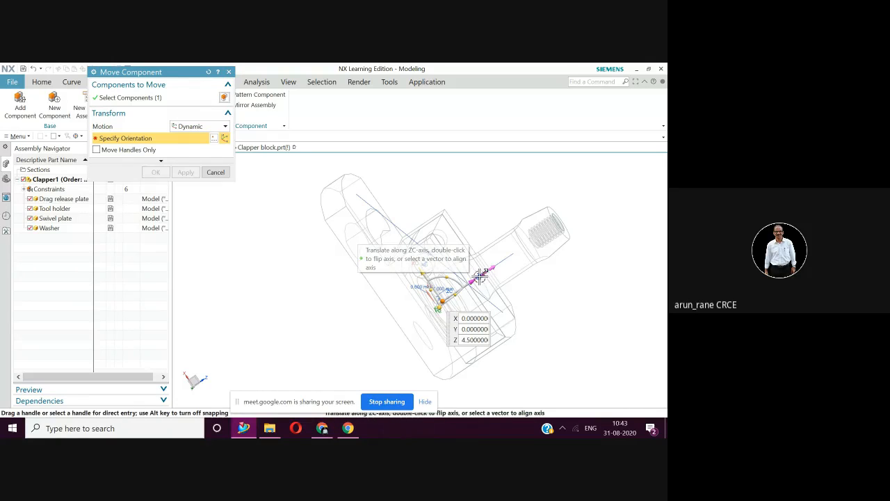
pyautogui.moveTo(480, 276); pyautogui.dragTo(618, 199)
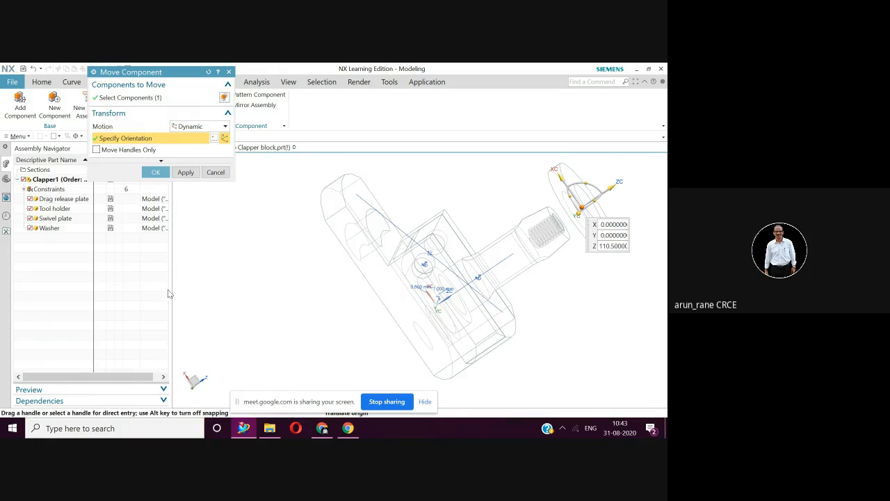
pyautogui.click(155, 172)
# Step: Switch the view from wireframe back to the Shaded with Edges rendering style
pyautogui.rightClick(616, 313)
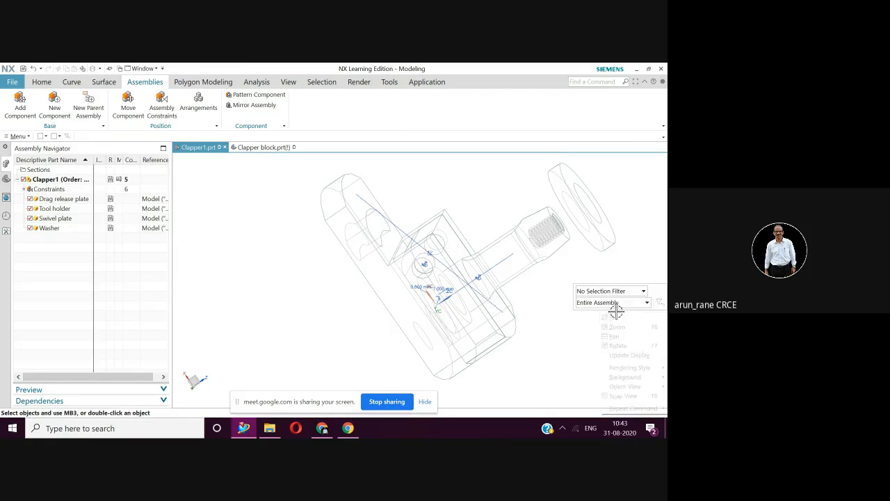
pyautogui.moveTo(623, 376)
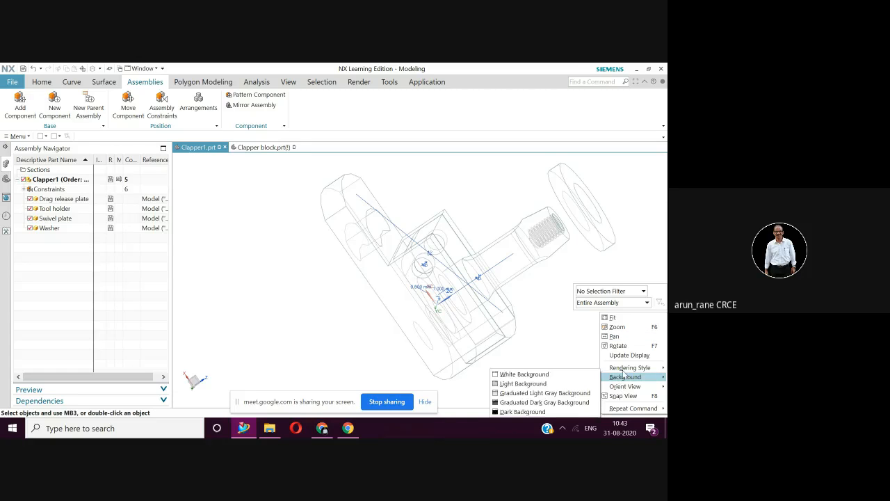
pyautogui.click(527, 367)
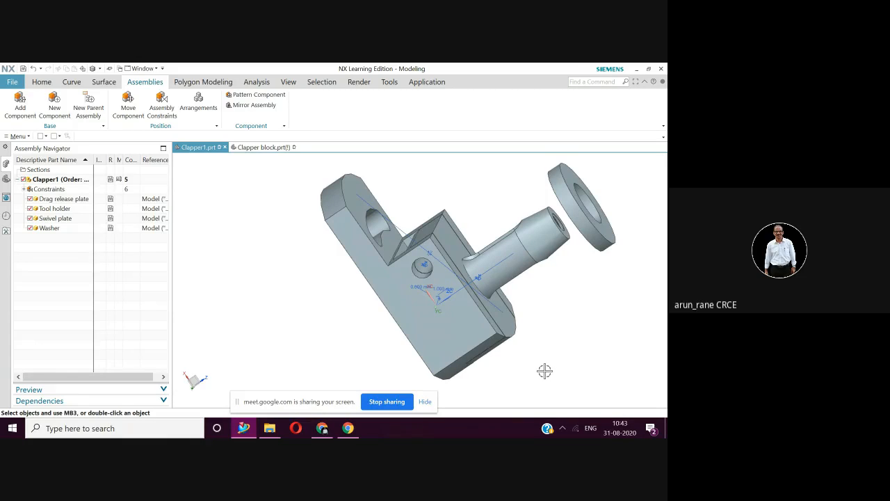
# Step: Apply an Align/Lock constraint between the washer's outer cylindrical face and the tool holder's cylindrical face
pyautogui.moveTo(544, 372); pyautogui.dragTo(529, 358, button='middle')
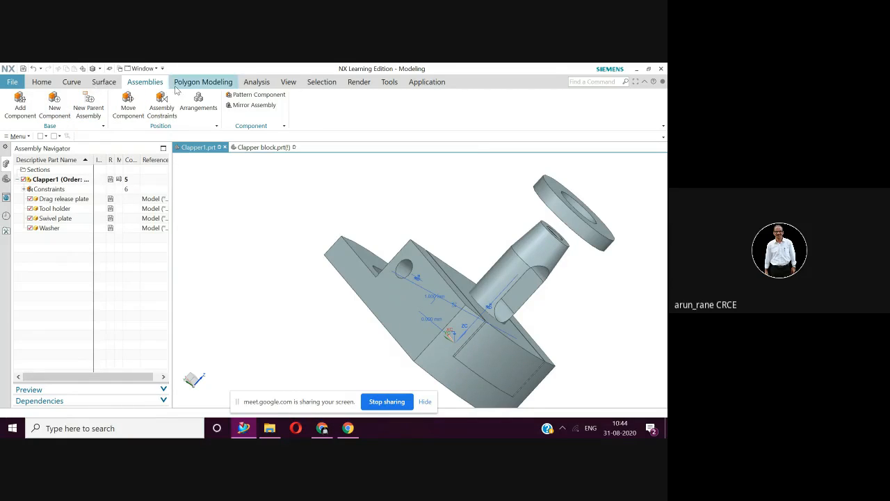
pyautogui.click(159, 102)
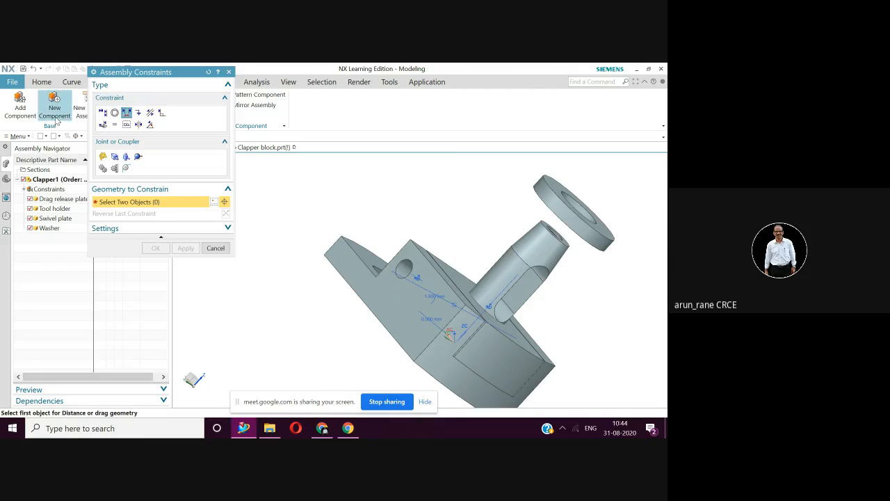
pyautogui.click(103, 125)
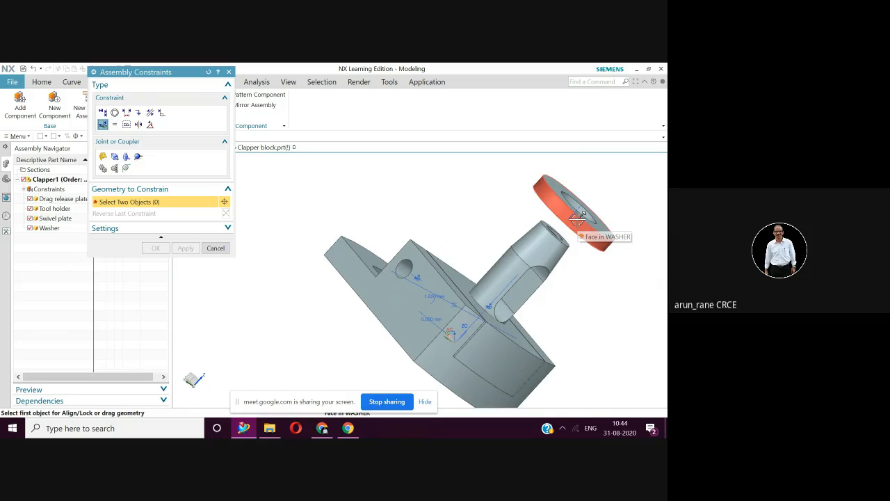
pyautogui.scroll(2, 577, 217)
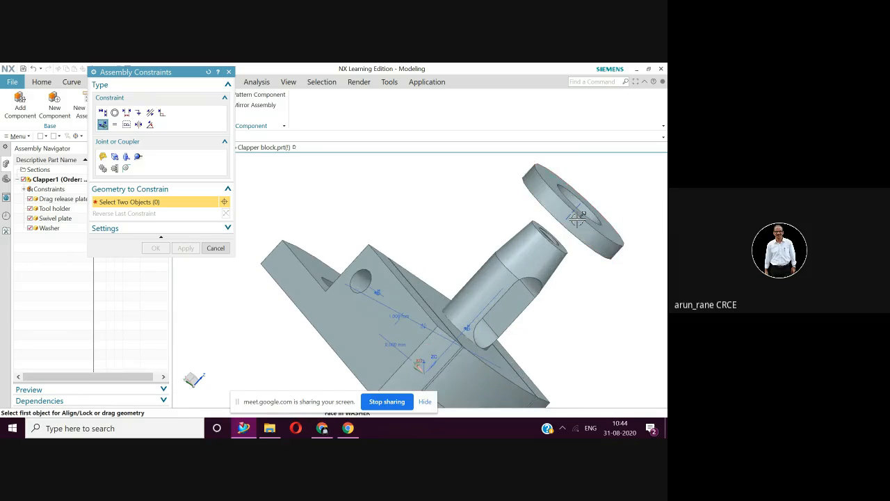
pyautogui.scroll(1, 577, 217)
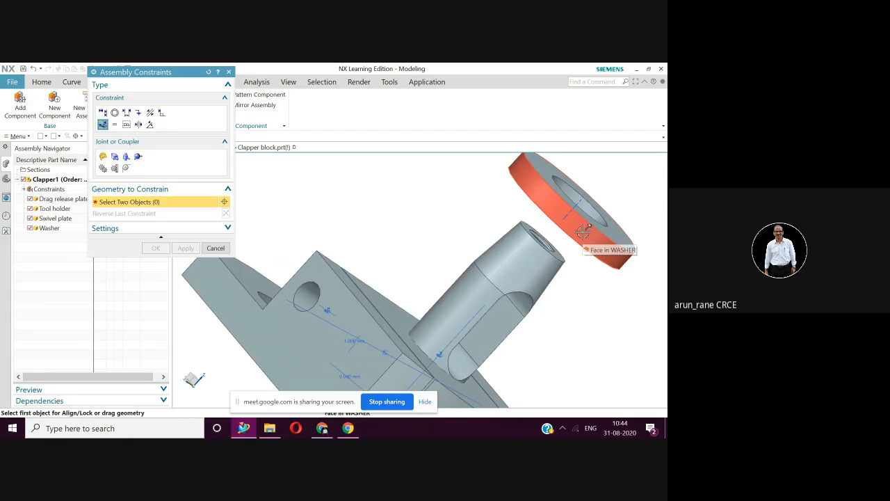
pyautogui.click(584, 230)
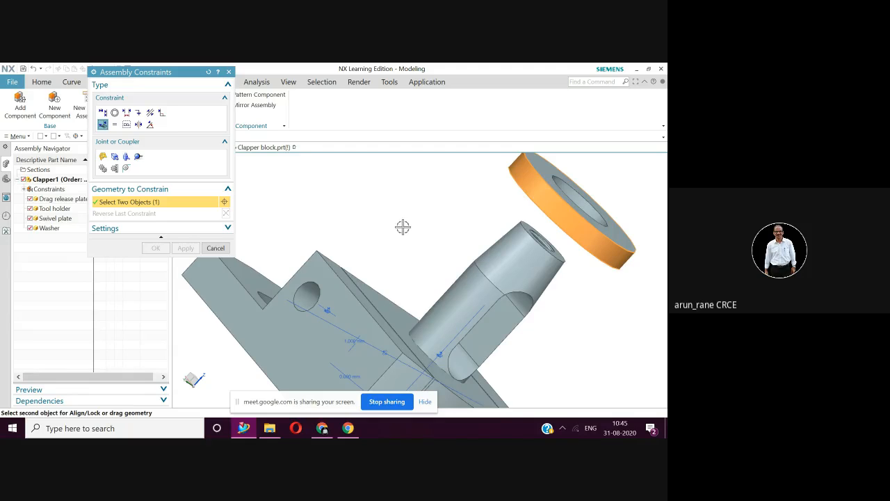
pyautogui.click(453, 314)
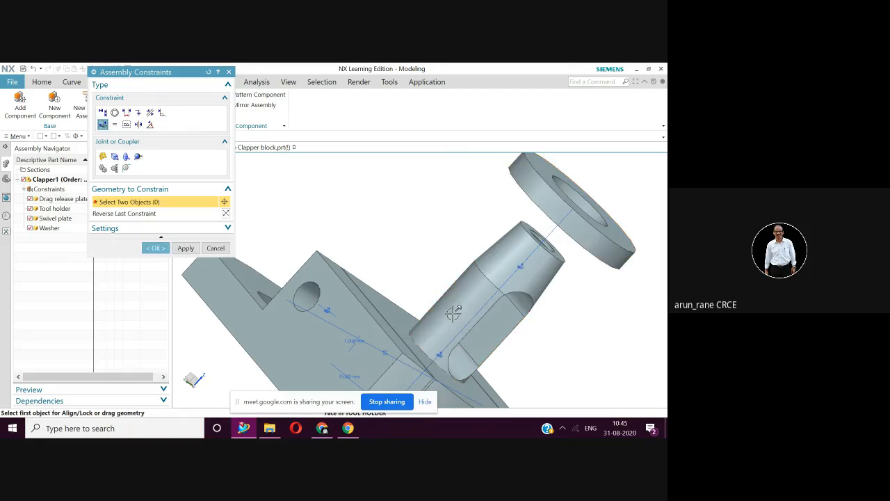
pyautogui.click(156, 248)
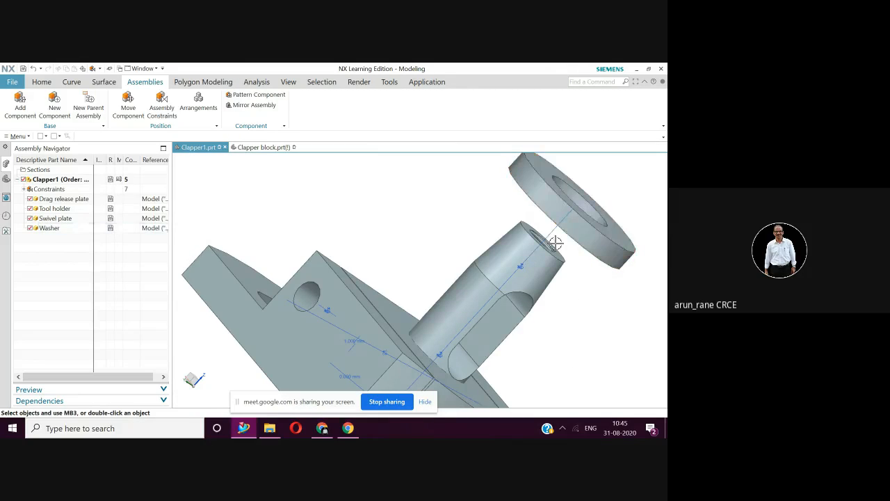
# Step: Apply a Touch/Align constraint with Prefer Touch between the washer's flat underside and the drag release plate's face around the tool holder
pyautogui.scroll(-2, 555, 242)
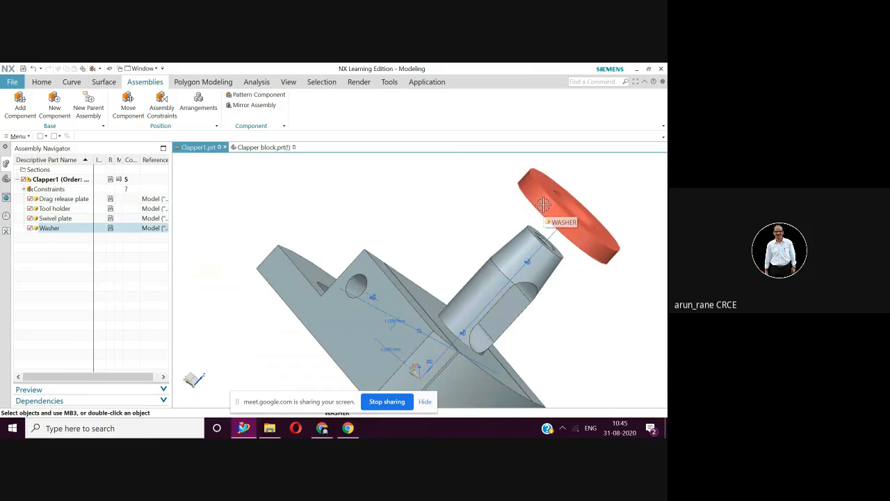
pyautogui.click(149, 113)
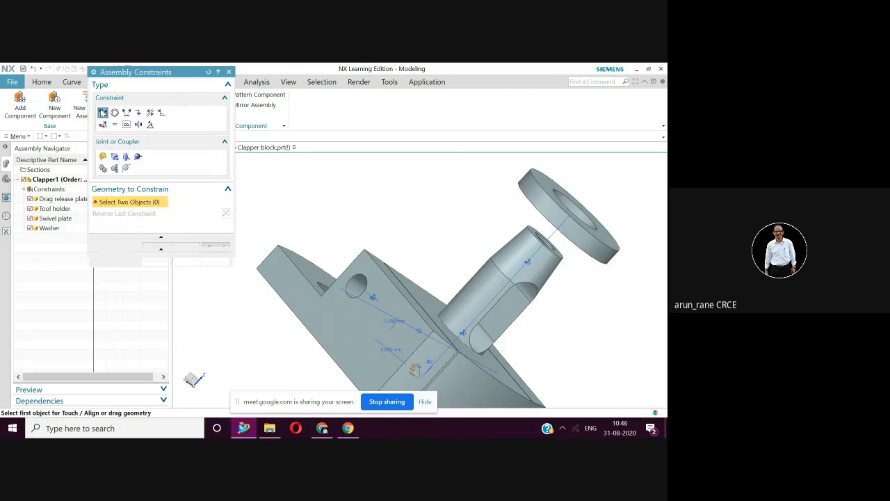
pyautogui.click(102, 112)
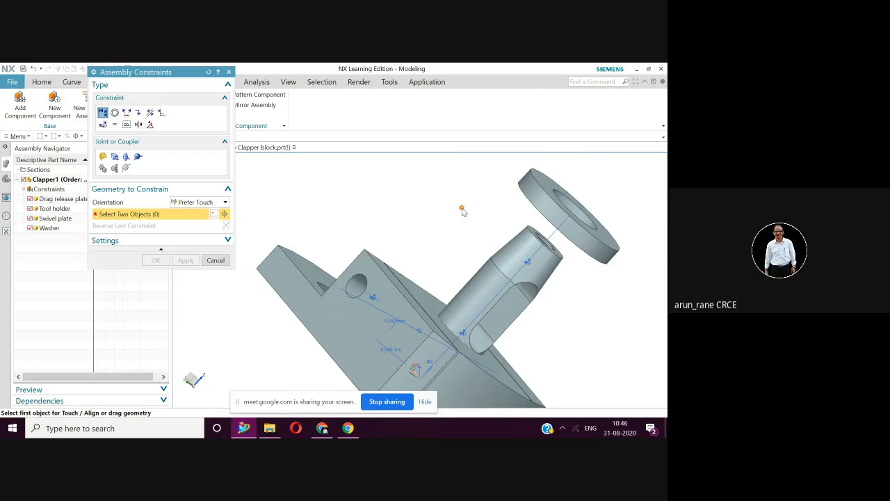
pyautogui.moveTo(463, 208); pyautogui.dragTo(477, 199, button='middle')
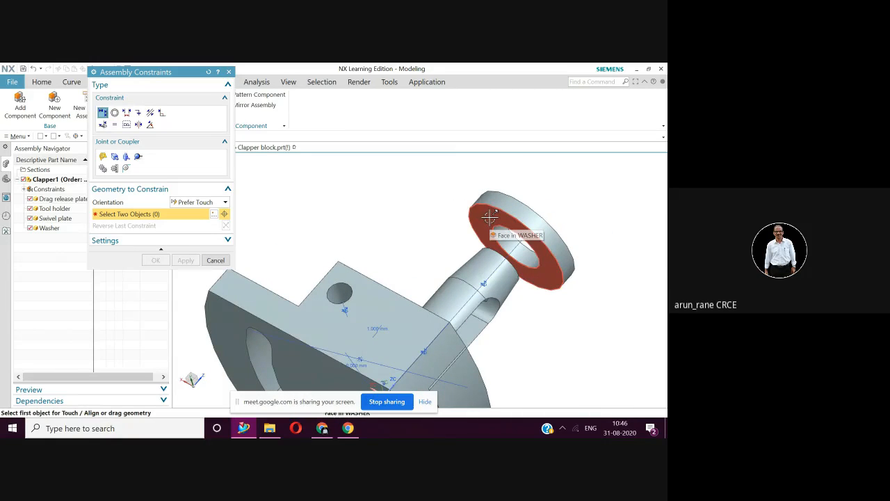
pyautogui.click(490, 218)
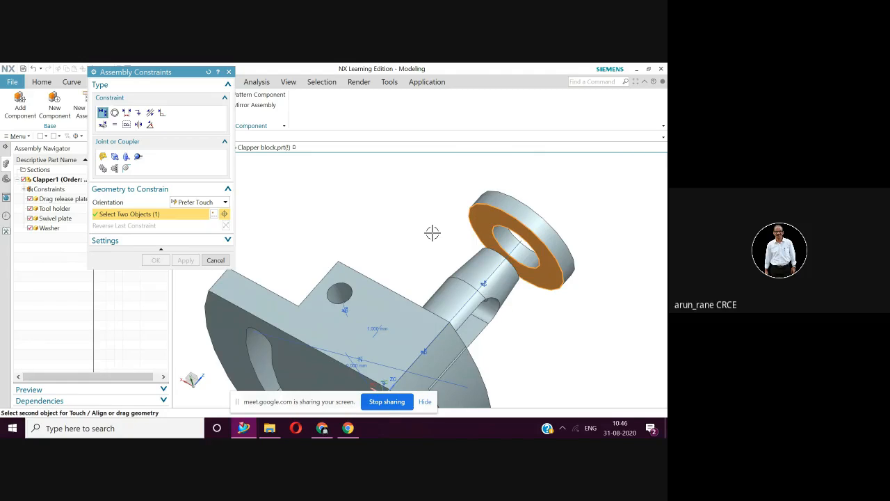
pyautogui.moveTo(432, 233); pyautogui.dragTo(379, 321, button='middle')
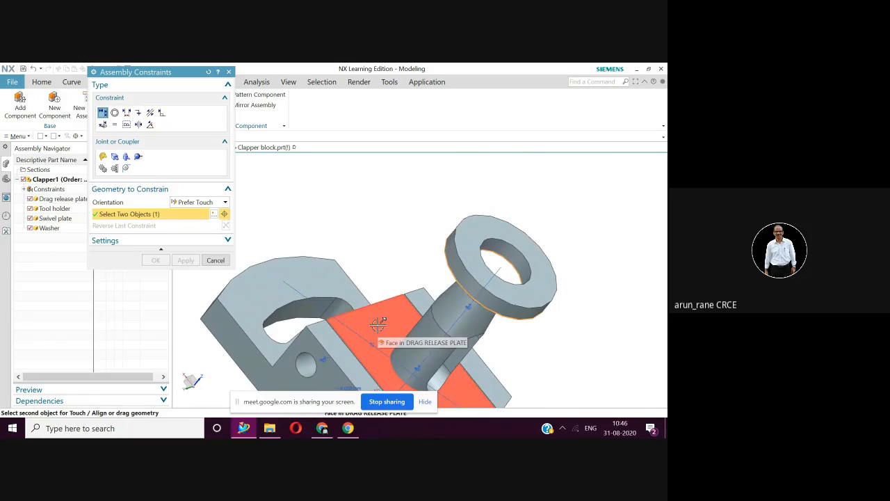
pyautogui.click(378, 323)
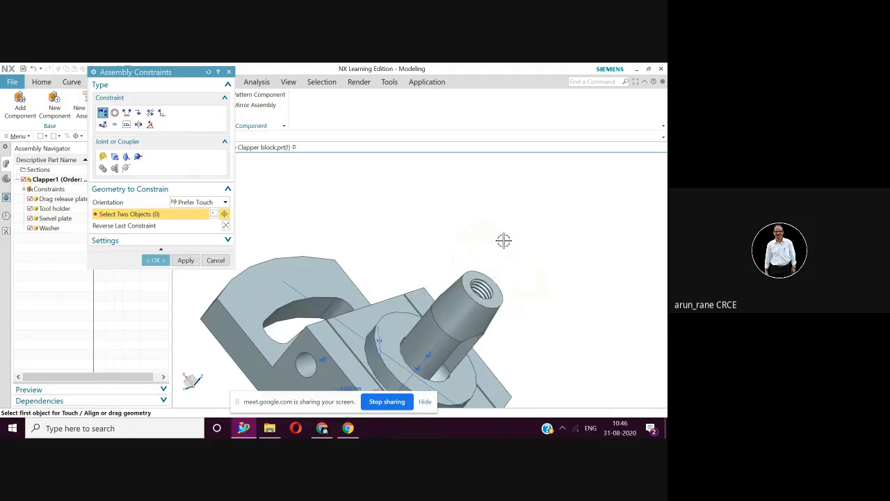
pyautogui.scroll(-2, 449, 242)
pyautogui.moveTo(449, 242); pyautogui.dragTo(455, 229, button='middle')
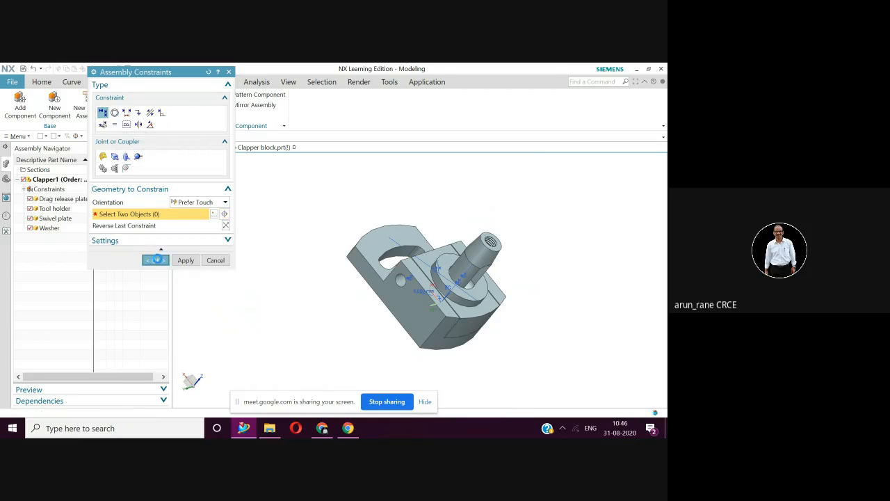
pyautogui.click(154, 260)
# Step: Add the Tool clamping screw part from the Clapper folder as a component of the assembly
pyautogui.scroll(1, 338, 329)
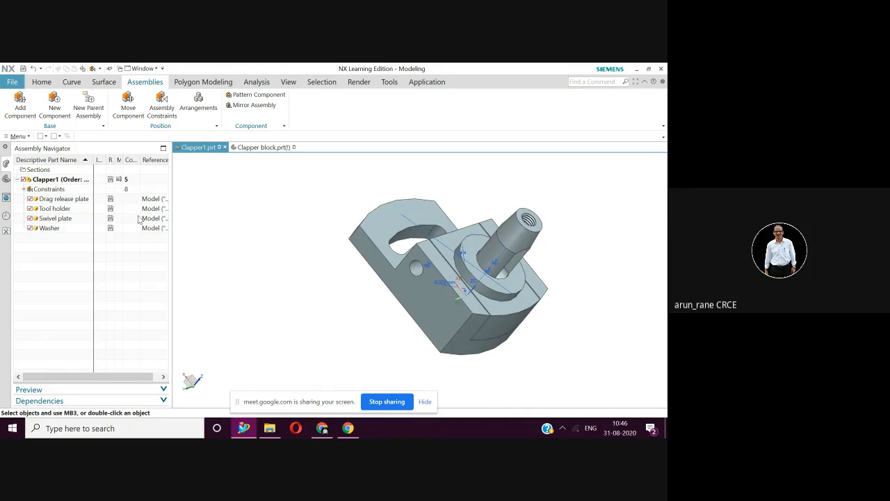
pyautogui.click(20, 103)
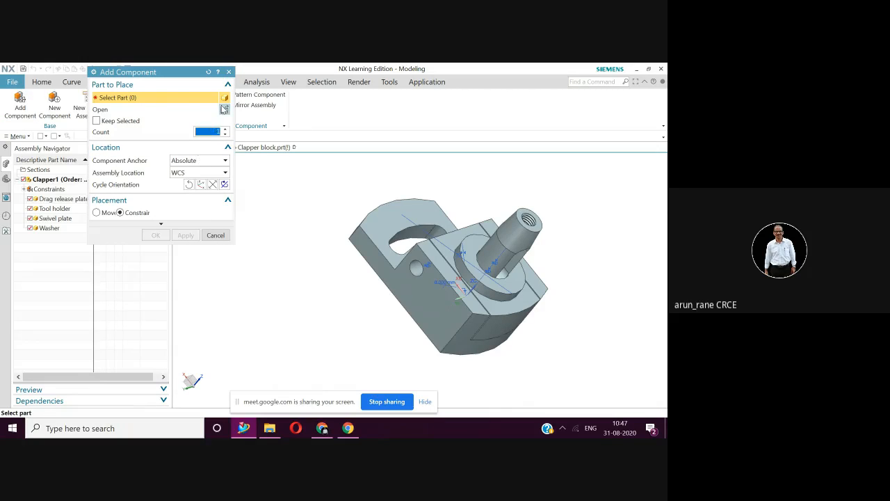
pyautogui.click(224, 111)
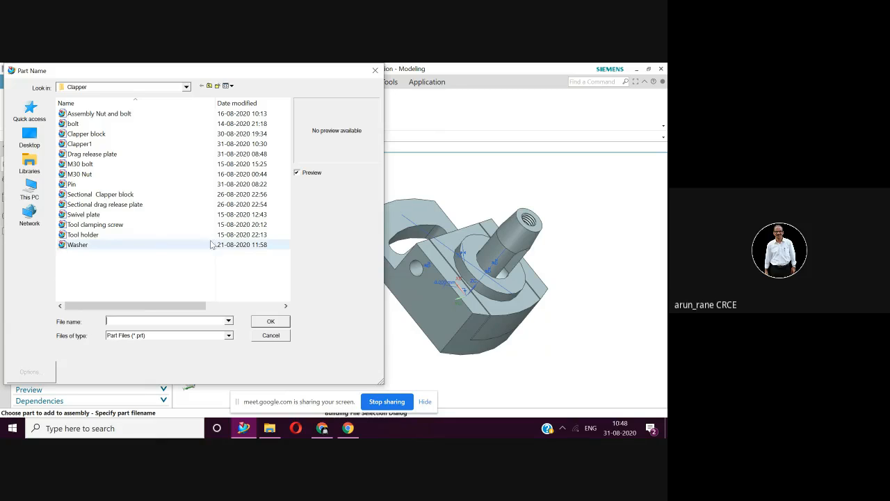
pyautogui.click(113, 225)
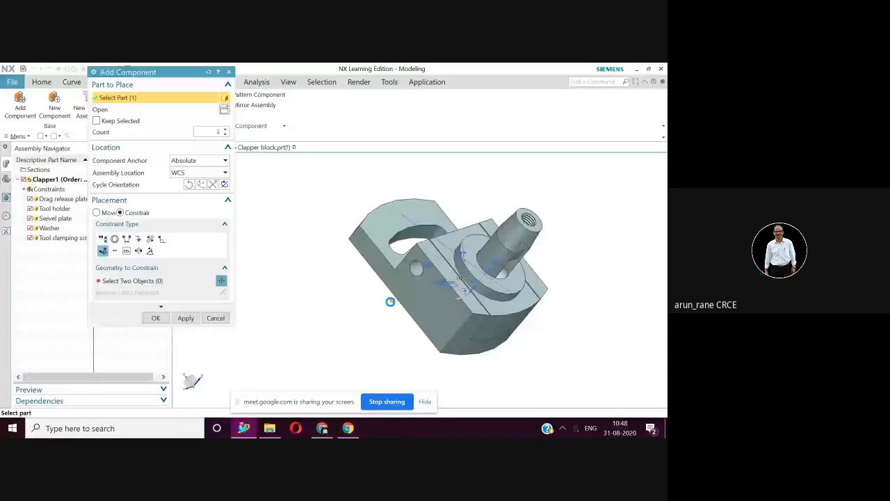
pyautogui.moveTo(390, 301); pyautogui.dragTo(363, 290, button='middle')
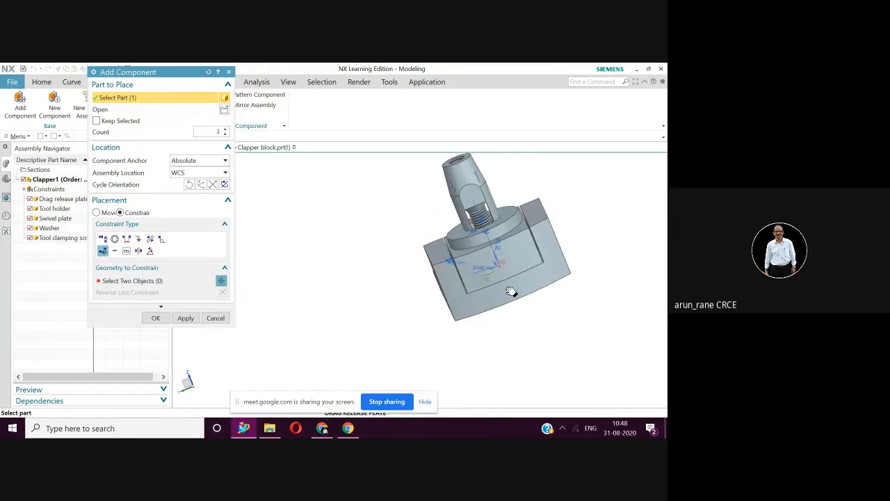
pyautogui.moveTo(512, 292); pyautogui.dragTo(445, 265, button='middle')
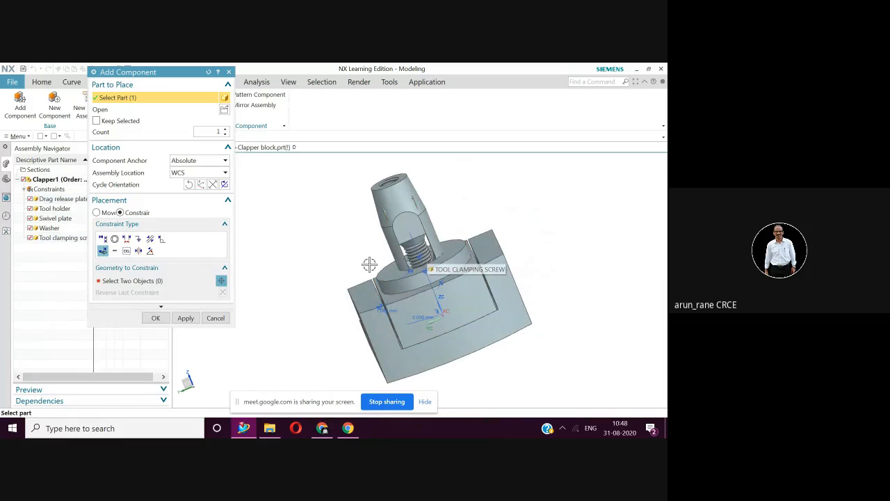
# Step: Place the tool clamping screw in the assembly and move it up along the ZC axis to Z 96.5 mm
pyautogui.click(155, 319)
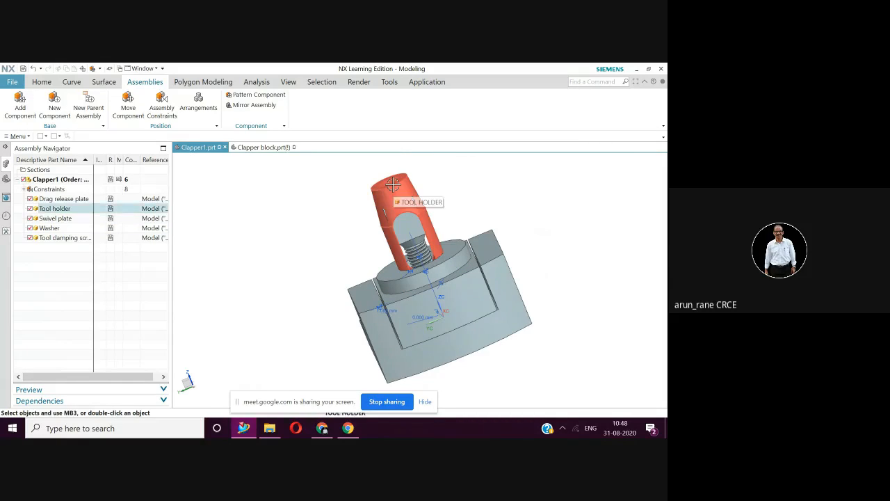
pyautogui.scroll(1, 393, 184)
pyautogui.scroll(-2, 393, 185)
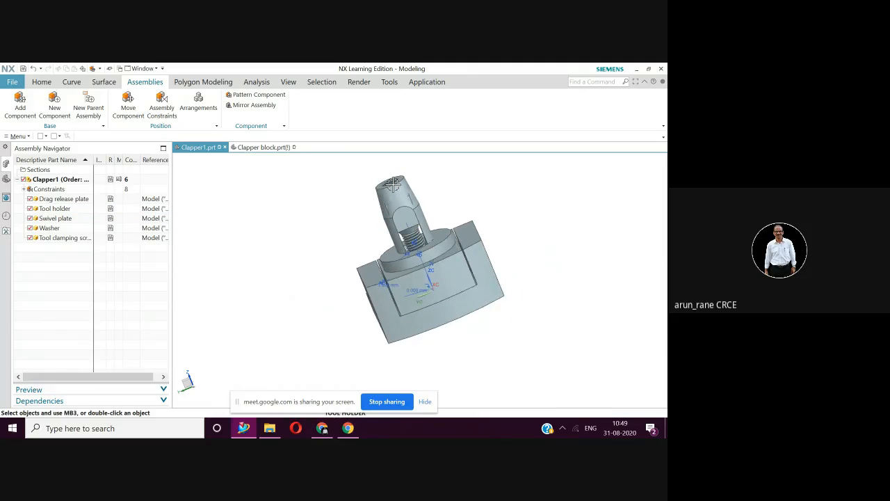
pyautogui.keyDown('shift'); pyautogui.moveTo(393, 184); pyautogui.dragTo(408, 231, button='middle'); pyautogui.keyUp('shift')
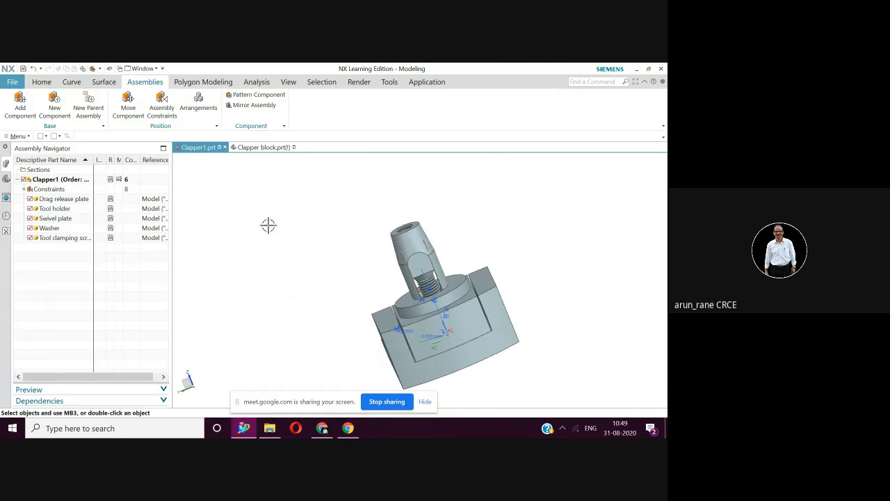
pyautogui.click(124, 102)
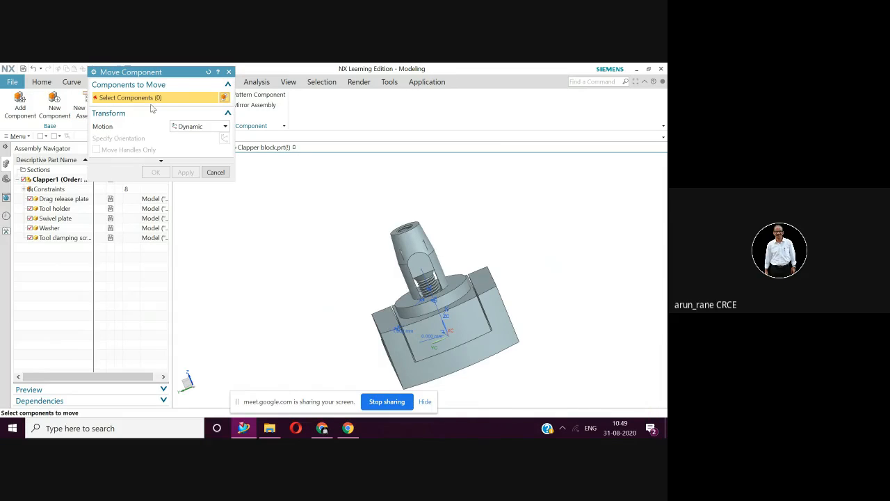
pyautogui.click(60, 239)
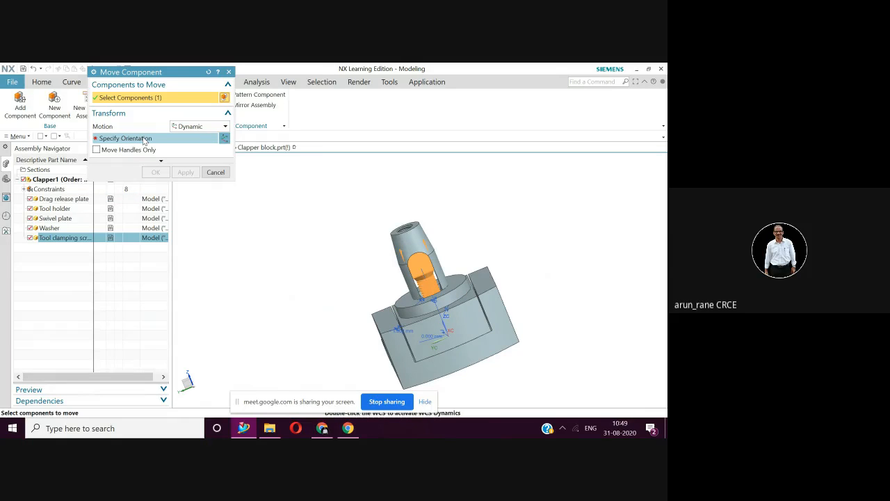
pyautogui.click(144, 141)
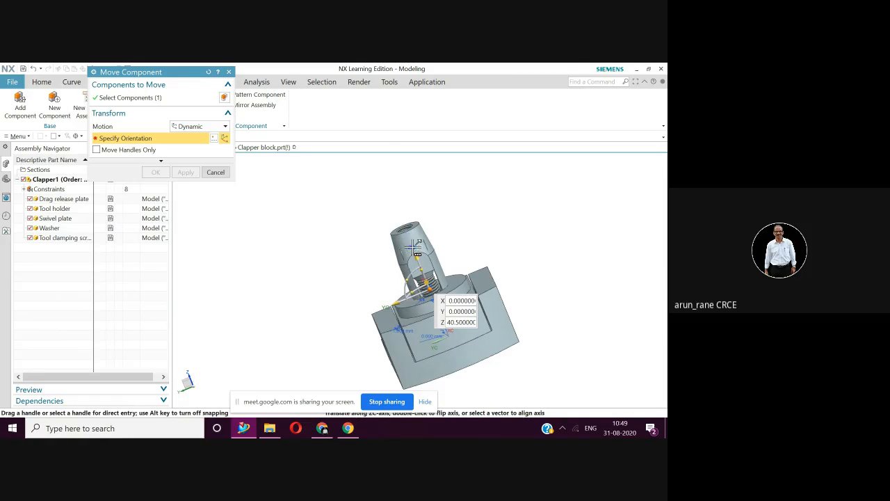
pyautogui.moveTo(415, 245); pyautogui.dragTo(393, 192)
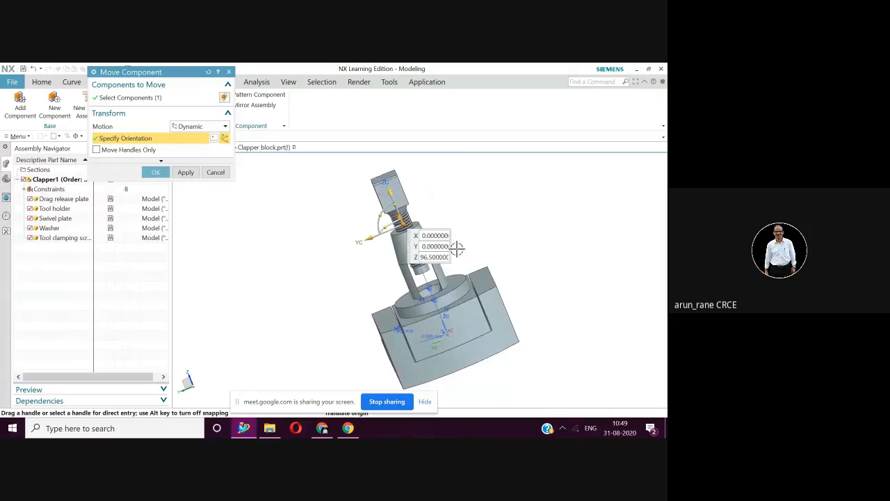
pyautogui.click(164, 173)
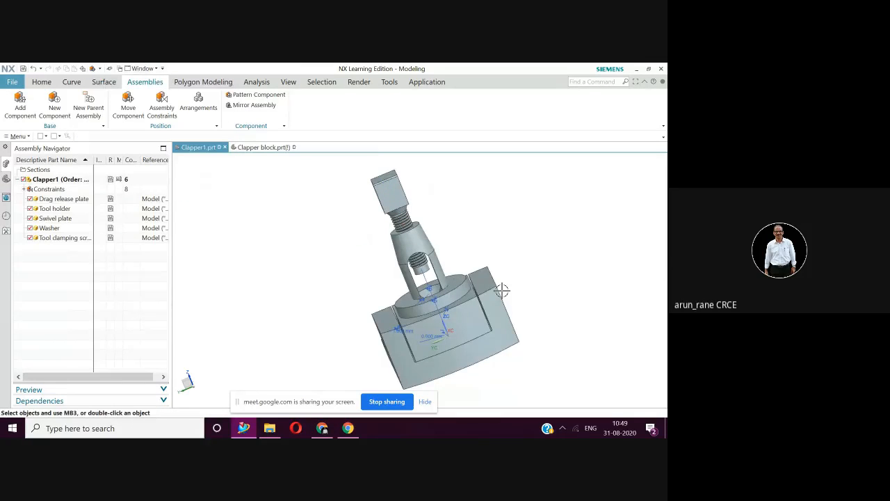
# Step: Add an Align/Lock constraint between the centerlines of the tool clamping screw and the tool holder
pyautogui.moveTo(502, 290); pyautogui.dragTo(540, 265, button='middle')
pyautogui.scroll(-1, 541, 265)
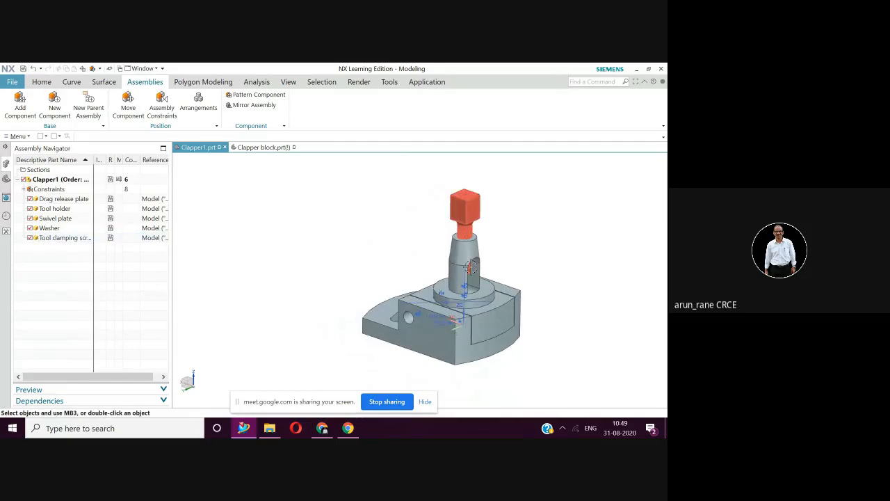
pyautogui.moveTo(538, 258); pyautogui.dragTo(528, 260, button='middle')
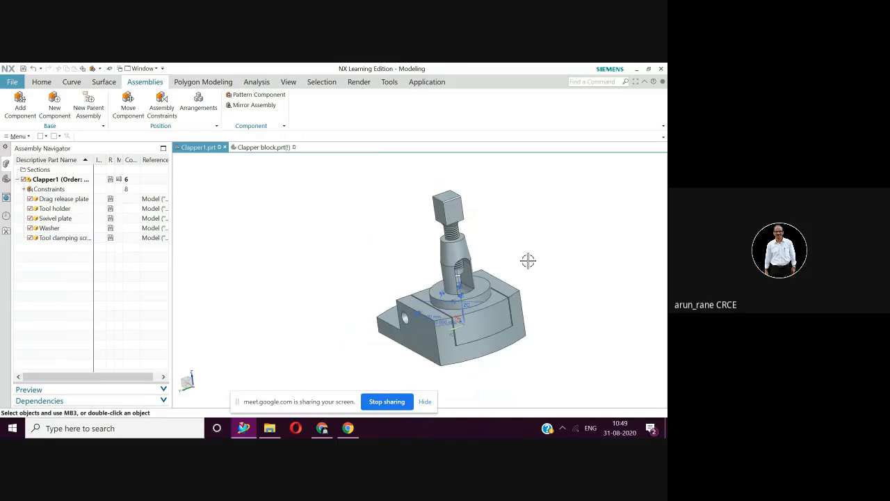
pyautogui.scroll(2, 529, 259)
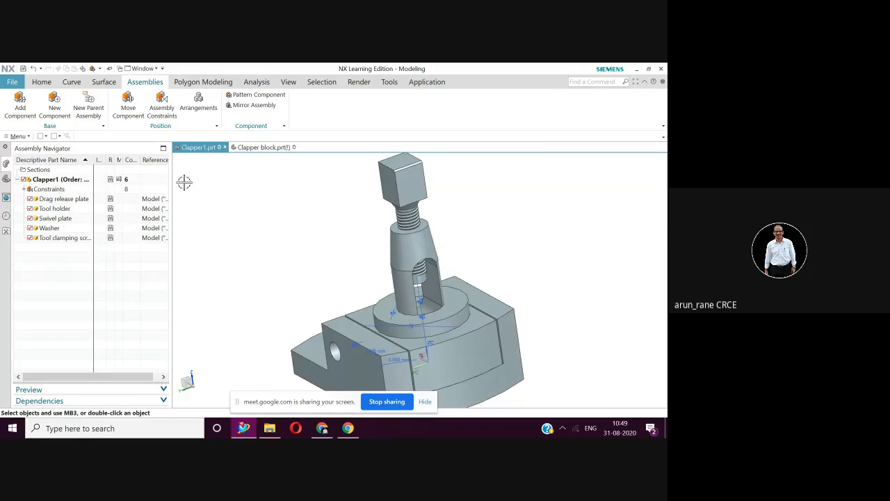
pyautogui.click(161, 105)
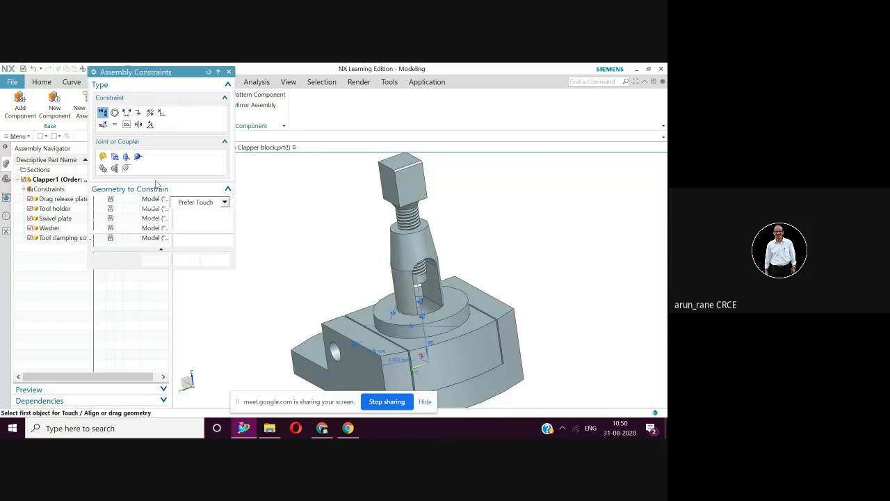
pyautogui.click(104, 124)
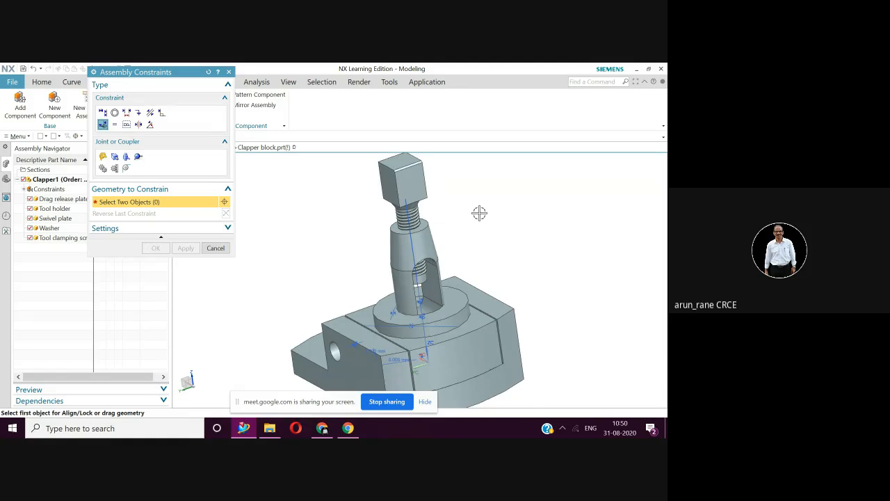
pyautogui.scroll(2, 479, 213)
pyautogui.scroll(2, 479, 213)
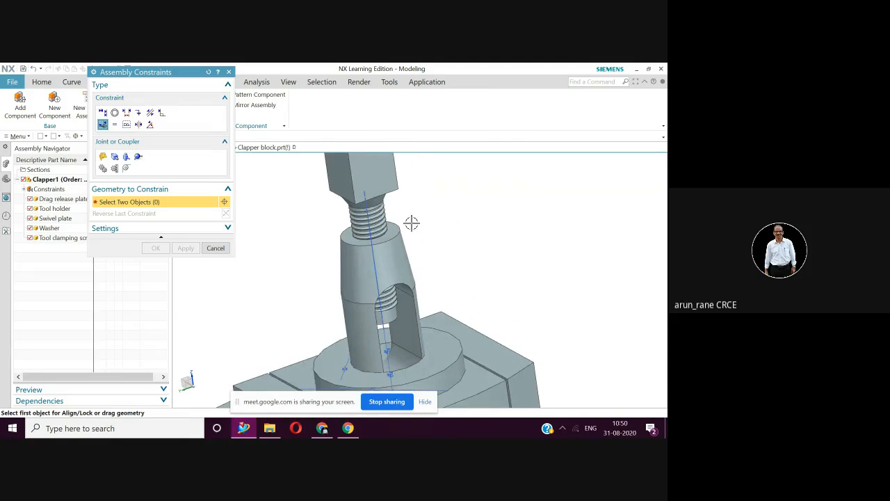
pyautogui.click(368, 215)
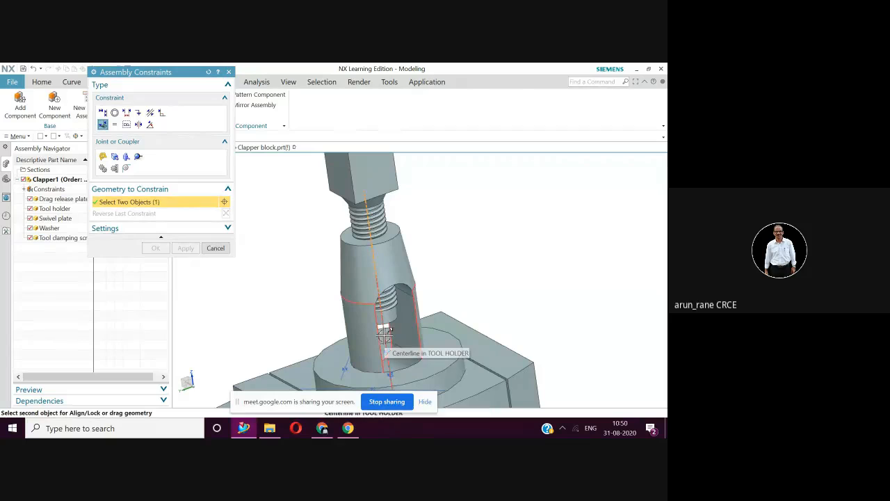
pyautogui.click(385, 332)
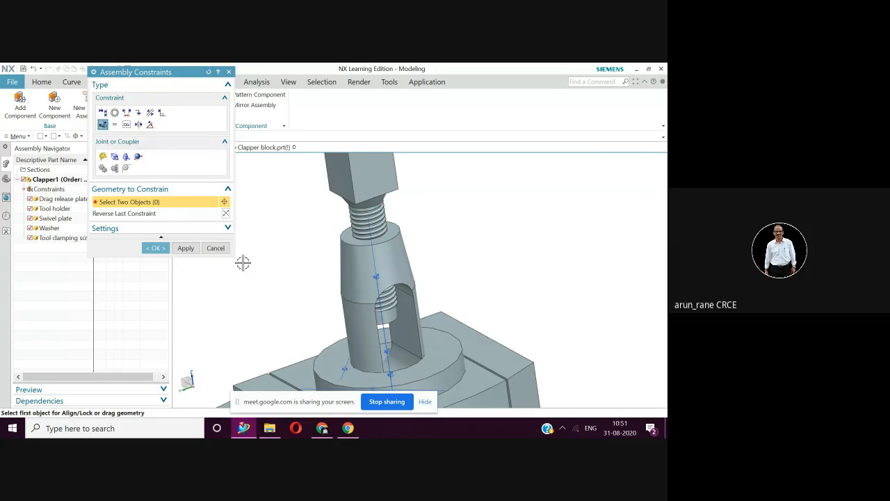
# Step: Add a second Align/Lock constraint between the tool clamping screw's centerline and the tool holder's lower outer face
pyautogui.click(369, 219)
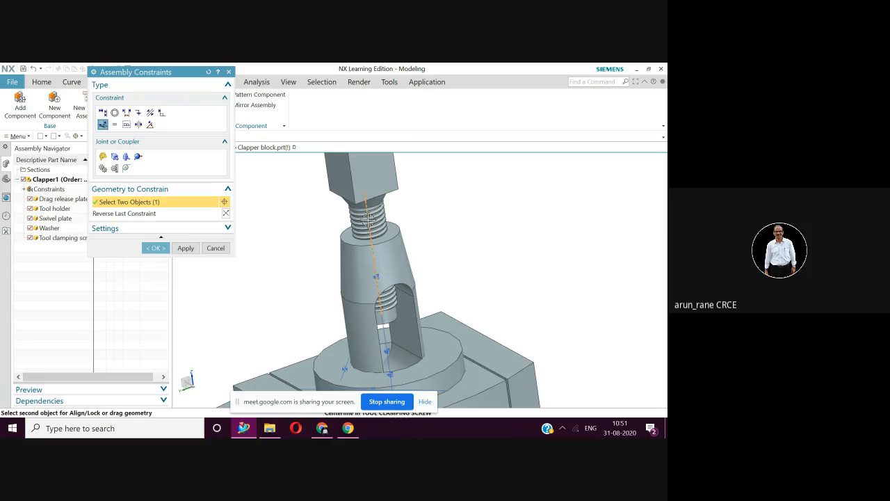
pyautogui.click(347, 319)
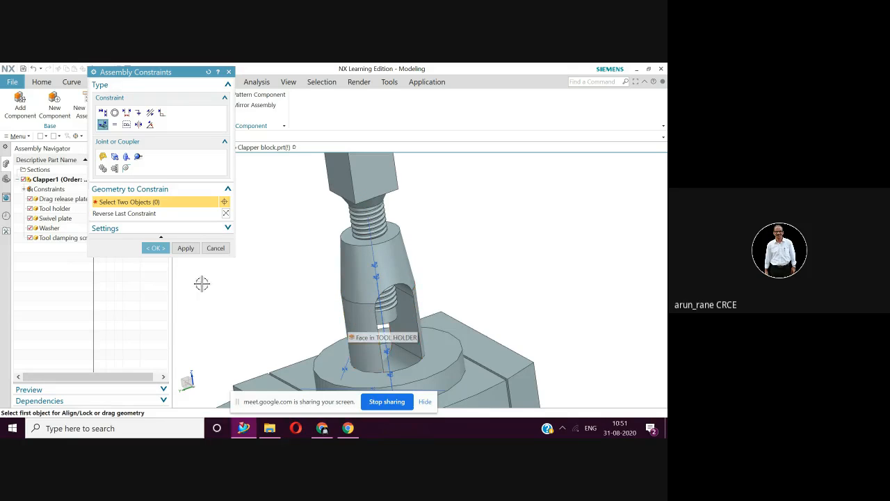
pyautogui.click(155, 249)
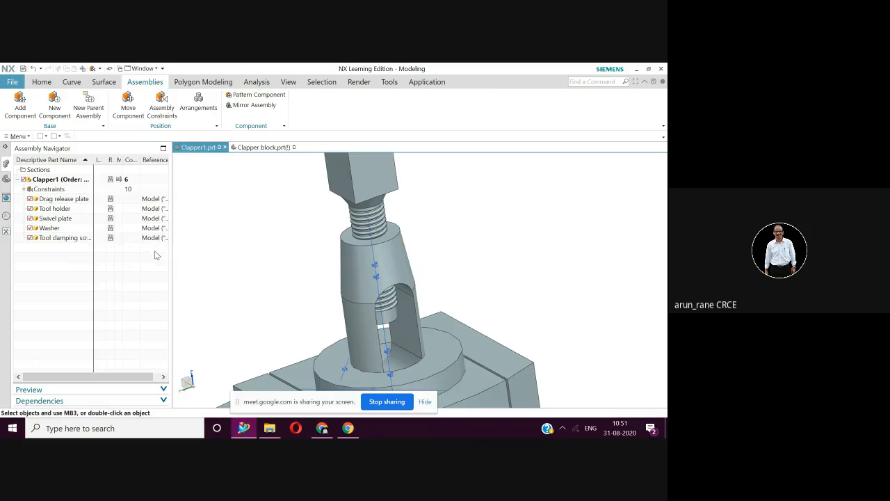
# Step: Add a Distance constraint between the end face of the clamping screw's square head and the tool holder's top face
pyautogui.scroll(-3, 387, 284)
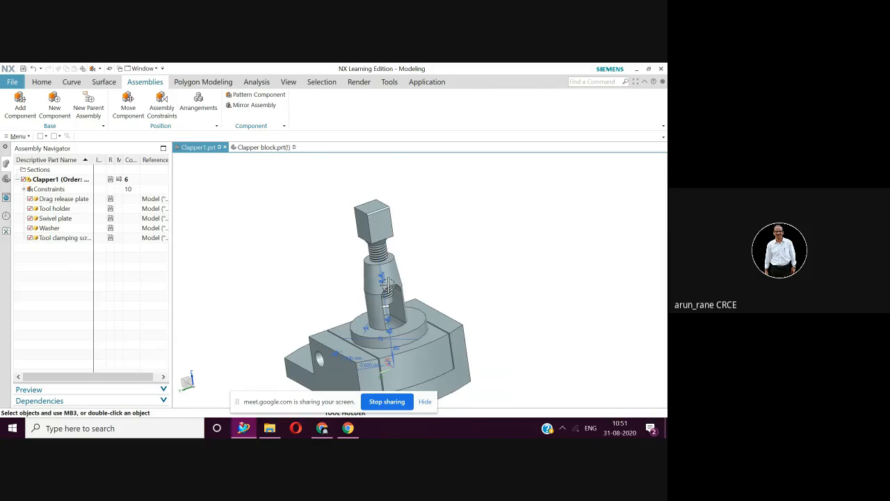
pyautogui.keyDown('shift'); pyautogui.moveTo(388, 285); pyautogui.dragTo(396, 267, button='middle'); pyautogui.keyUp('shift')
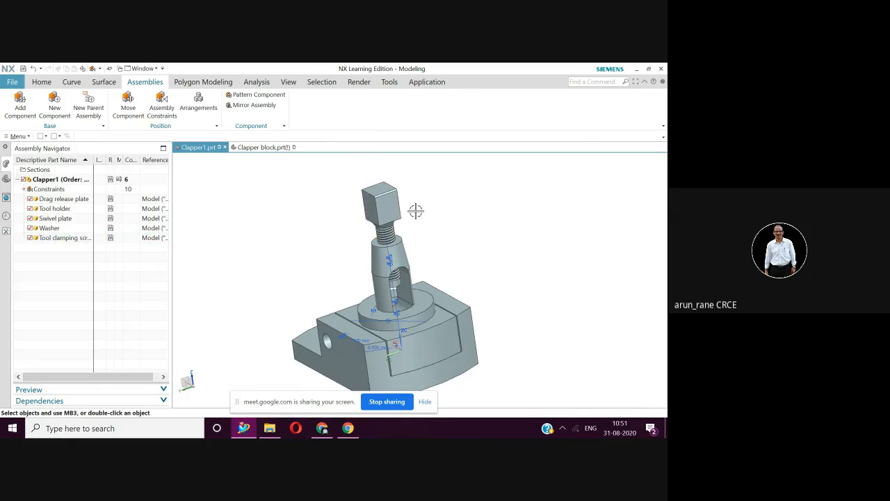
pyautogui.moveTo(412, 227); pyautogui.dragTo(395, 217, button='middle')
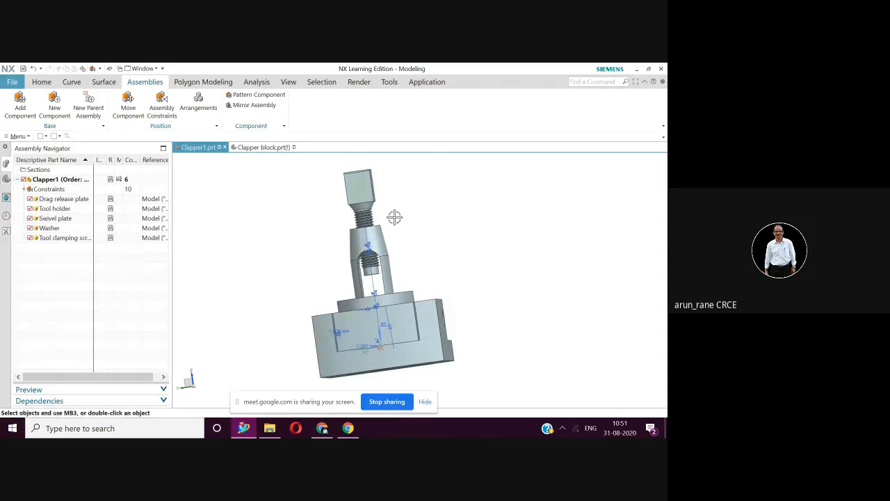
pyautogui.moveTo(392, 260); pyautogui.dragTo(361, 239, button='middle')
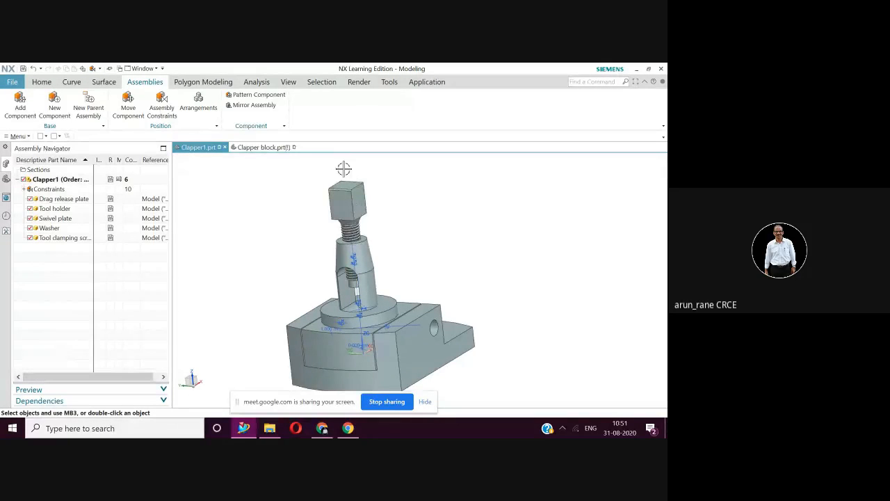
pyautogui.moveTo(354, 202); pyautogui.dragTo(468, 228, button='middle')
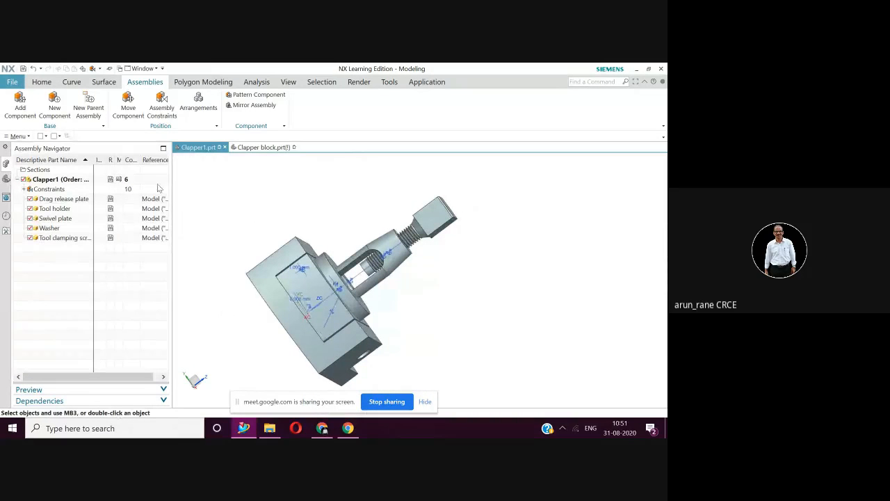
pyautogui.click(162, 99)
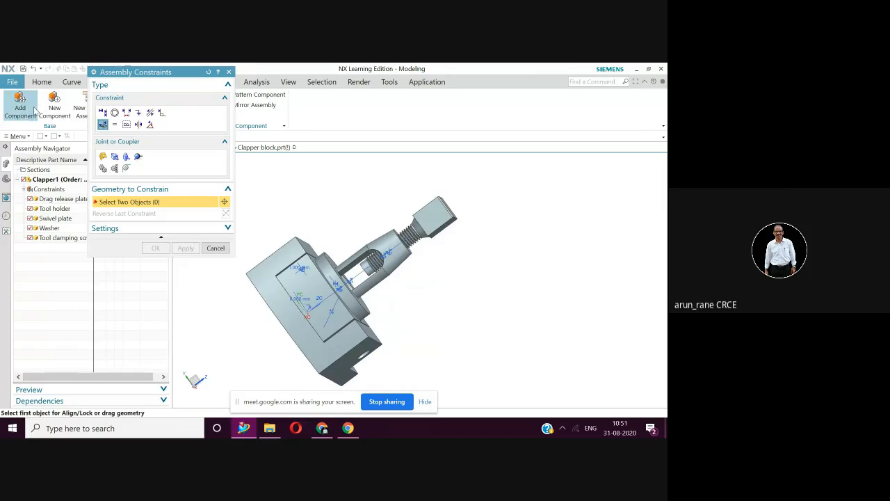
pyautogui.click(126, 112)
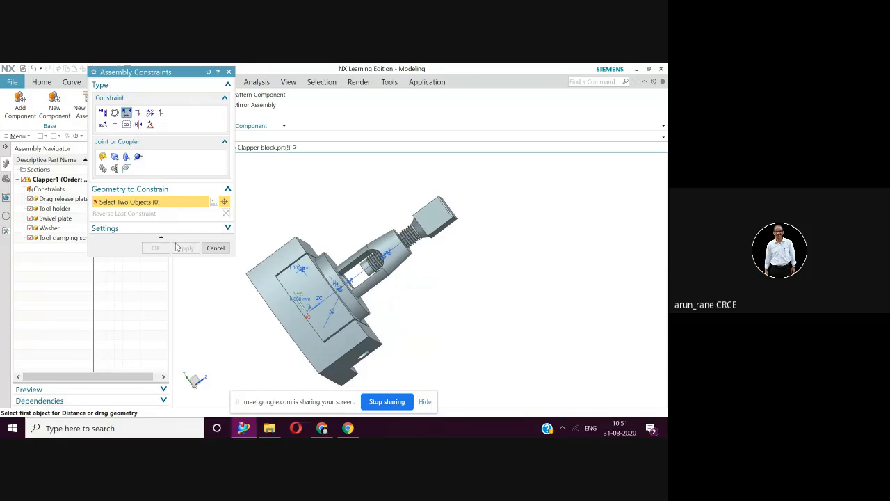
pyautogui.moveTo(441, 274); pyautogui.dragTo(415, 236, button='middle')
pyautogui.click(412, 226)
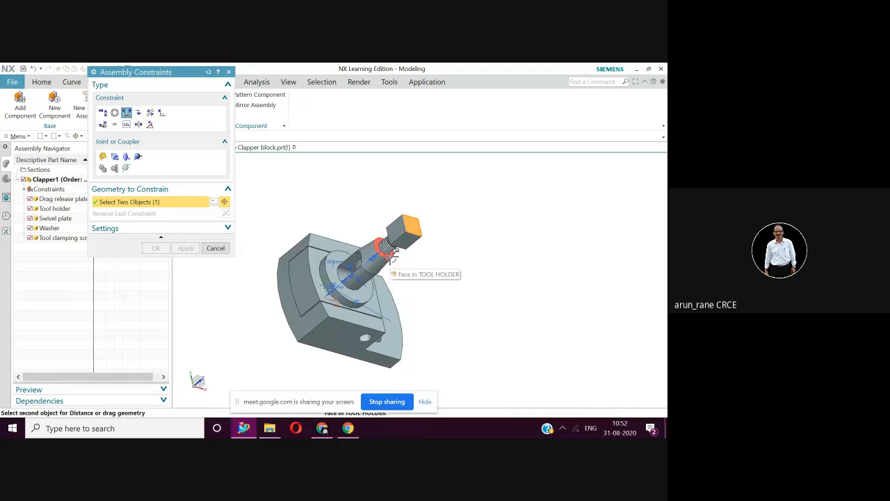
pyautogui.click(391, 257)
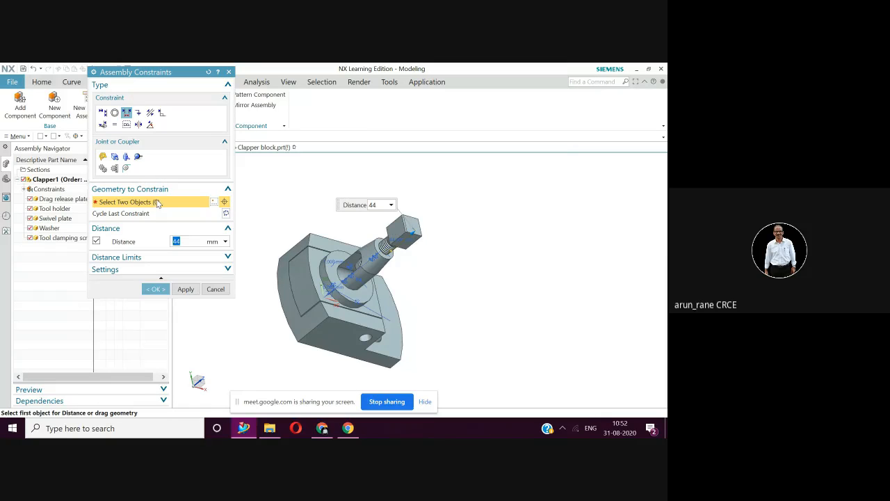
# Step: Set the distance between the clamping screw's head face and the tool holder's top face to 40 mm
pyautogui.moveTo(428, 263); pyautogui.dragTo(446, 253, button='middle')
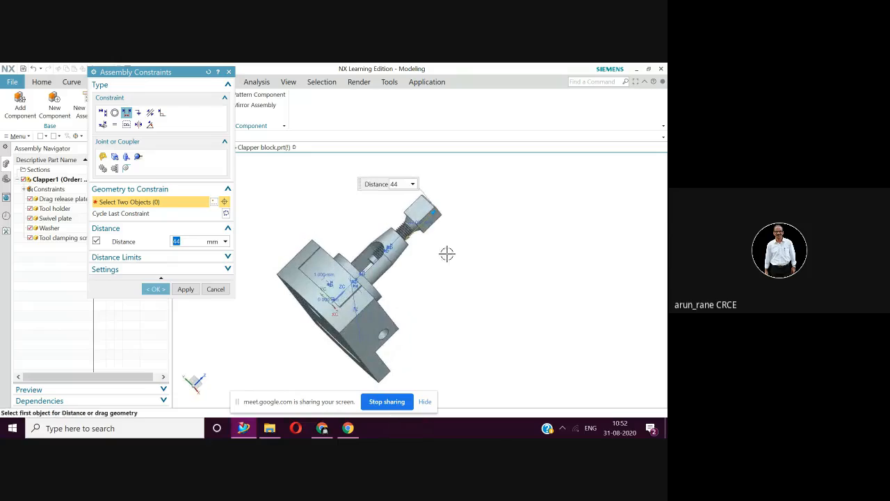
pyautogui.moveTo(421, 304); pyautogui.dragTo(425, 301, button='middle')
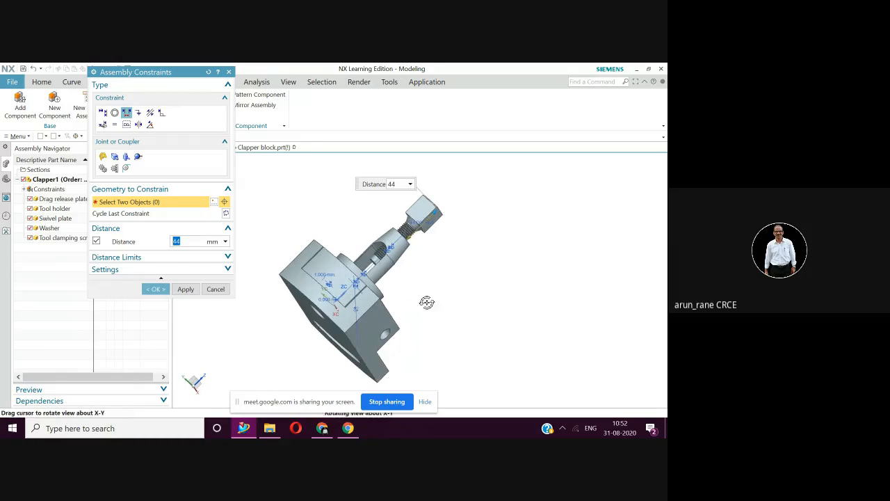
pyautogui.click(400, 184)
pyautogui.moveTo(400, 185); pyautogui.dragTo(383, 189)
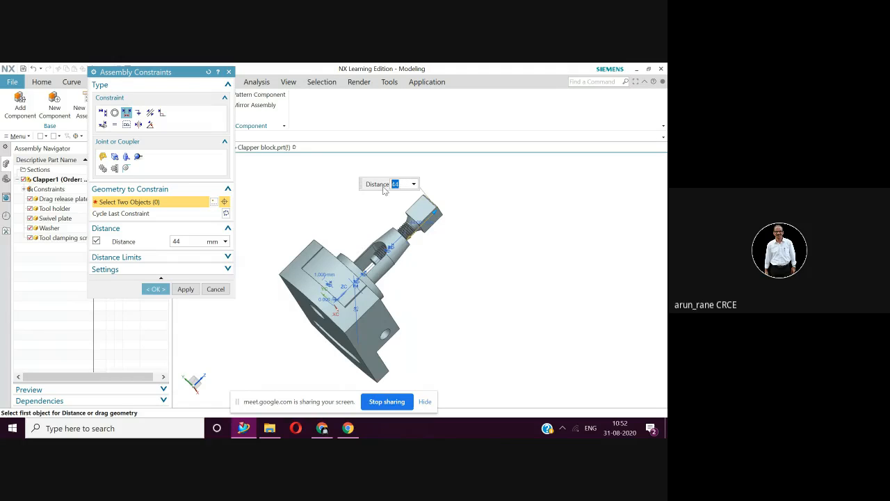
pyautogui.write('40')
pyautogui.press('Return')
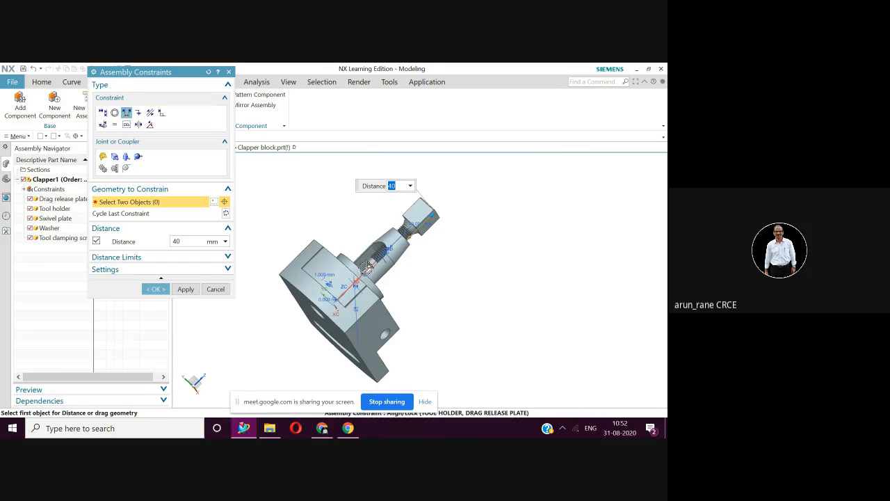
pyautogui.click(156, 289)
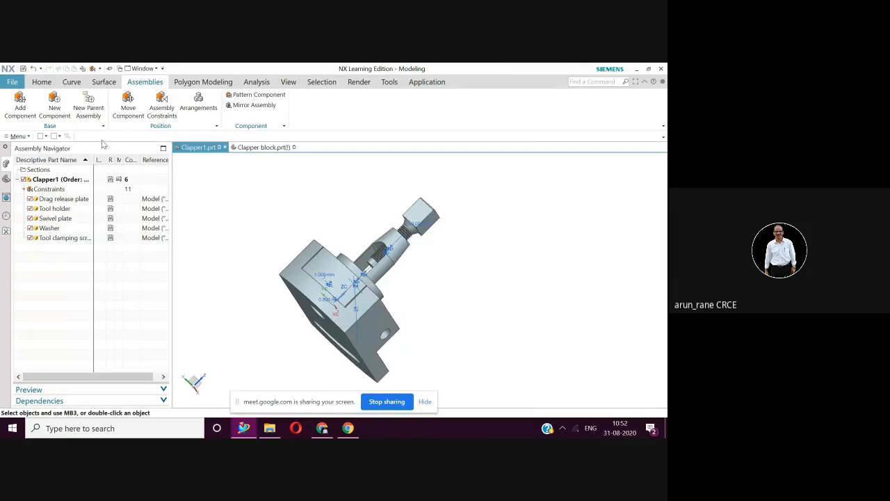
# Step: Try to move and rotate the tool clamping screw with dynamic Move Component to test its constraints, and discard the changes
pyautogui.click(128, 103)
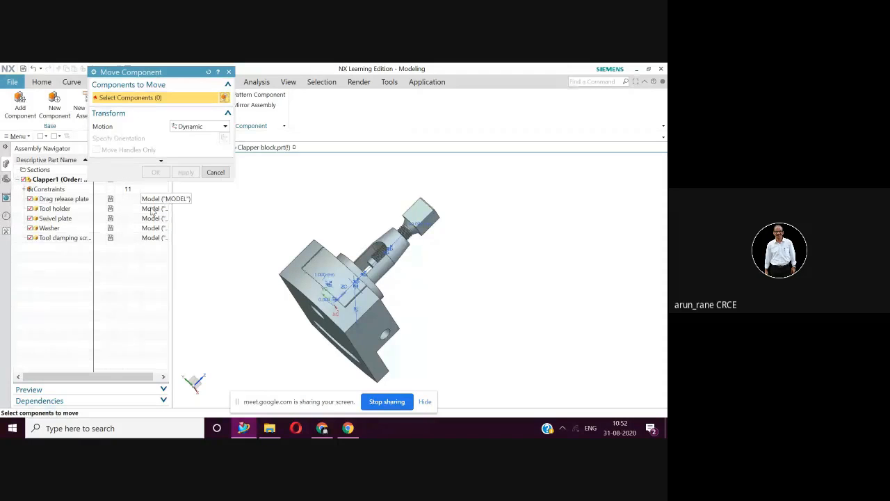
pyautogui.click(61, 237)
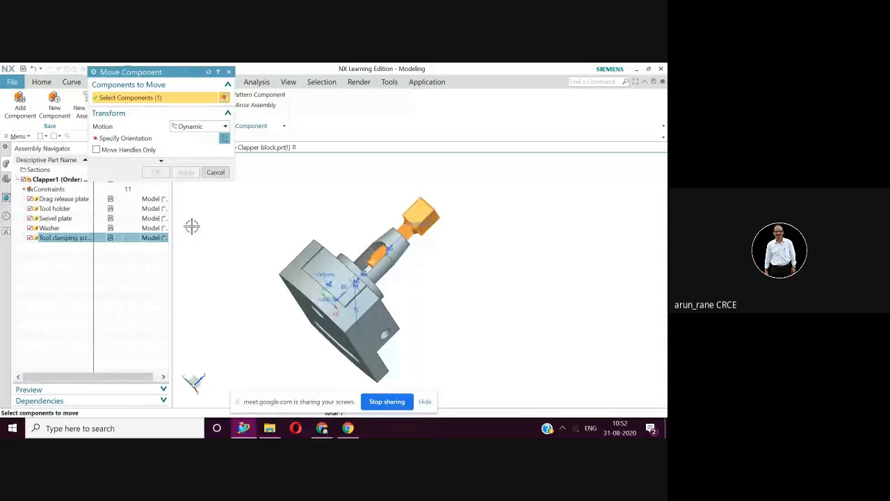
pyautogui.click(139, 138)
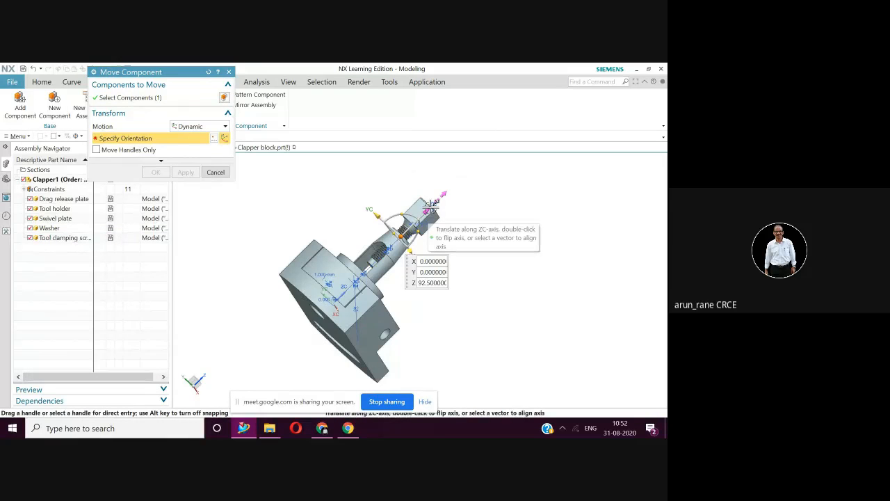
pyautogui.moveTo(431, 206); pyautogui.dragTo(448, 190)
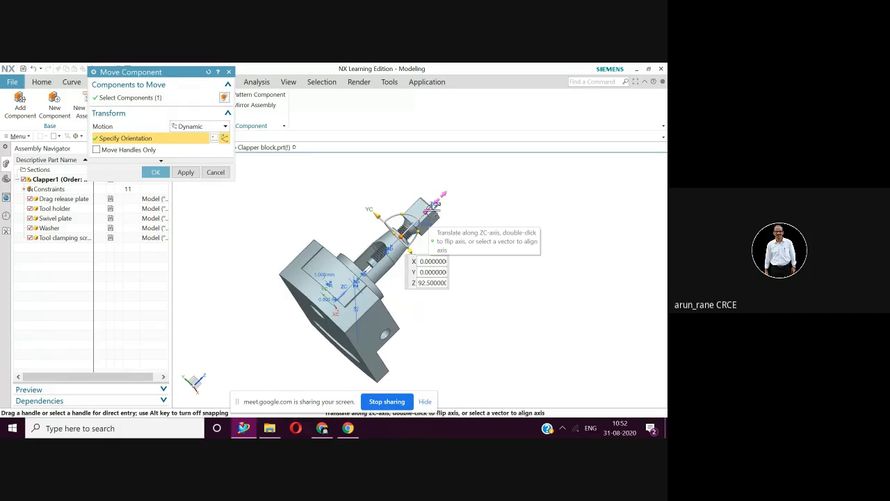
pyautogui.click(447, 202)
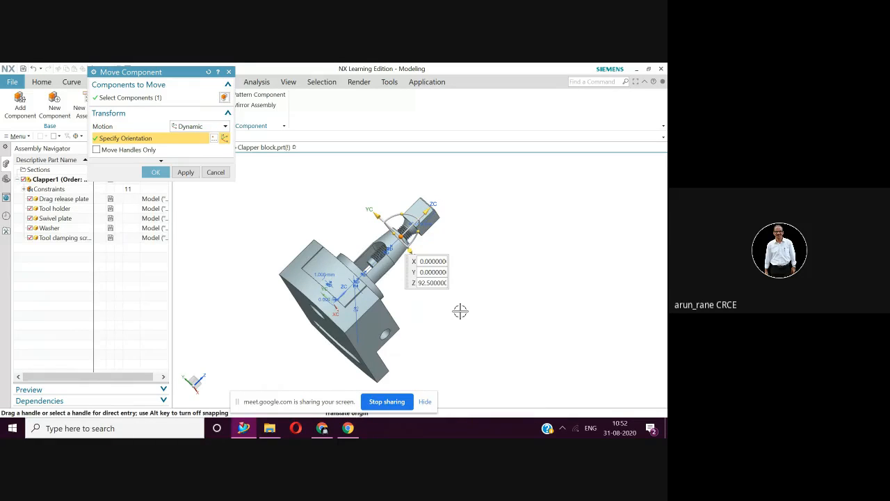
pyautogui.click(368, 209)
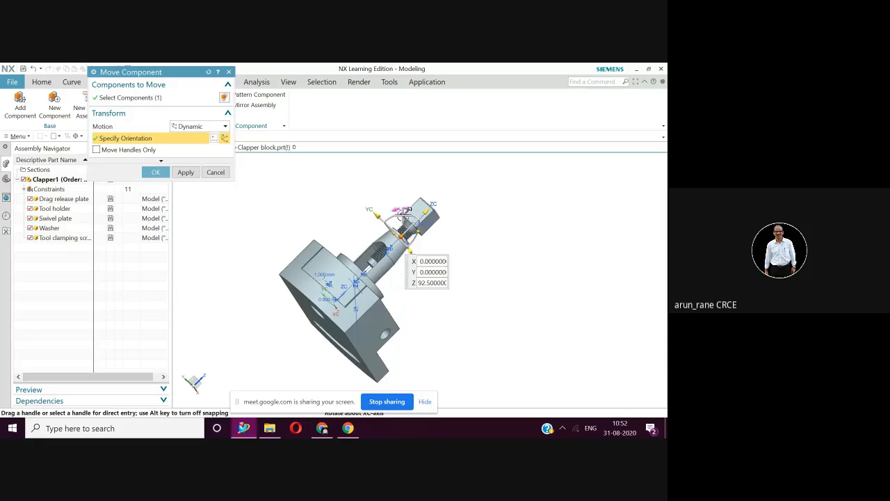
pyautogui.moveTo(405, 216)
pyautogui.mouseDown()
pyautogui.moveTo(420, 221)
pyautogui.moveTo(395, 216)
pyautogui.mouseUp()
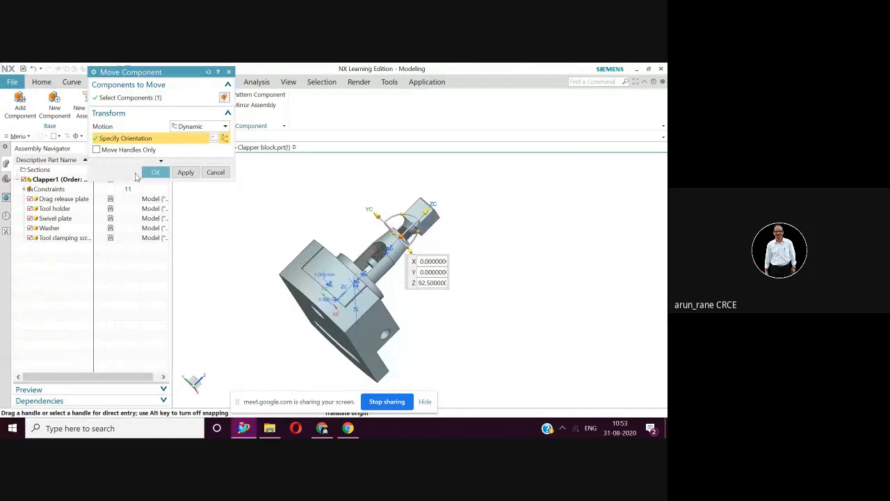
pyautogui.click(229, 73)
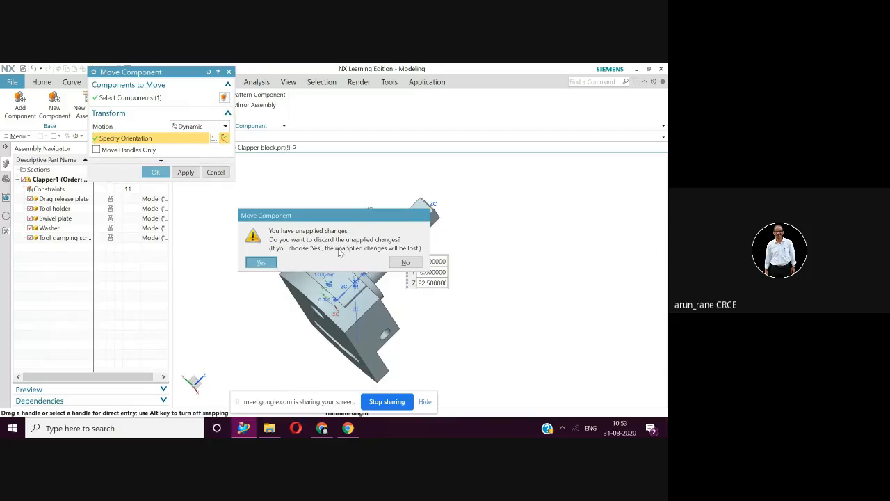
pyautogui.click(262, 264)
# Step: Try to add the Pin part from the Clapper folder to the assembly as a new component
pyautogui.moveTo(263, 265); pyautogui.dragTo(287, 335, button='middle')
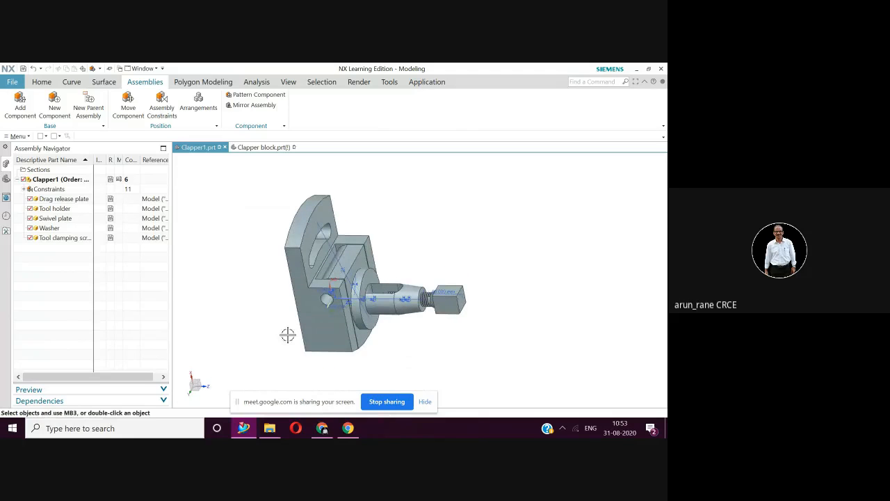
pyautogui.moveTo(547, 241); pyautogui.dragTo(535, 234, button='middle')
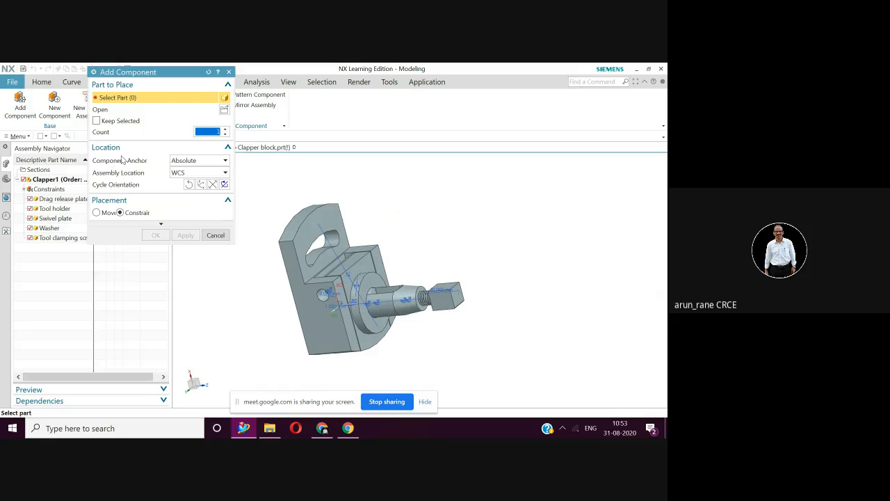
pyautogui.click(224, 113)
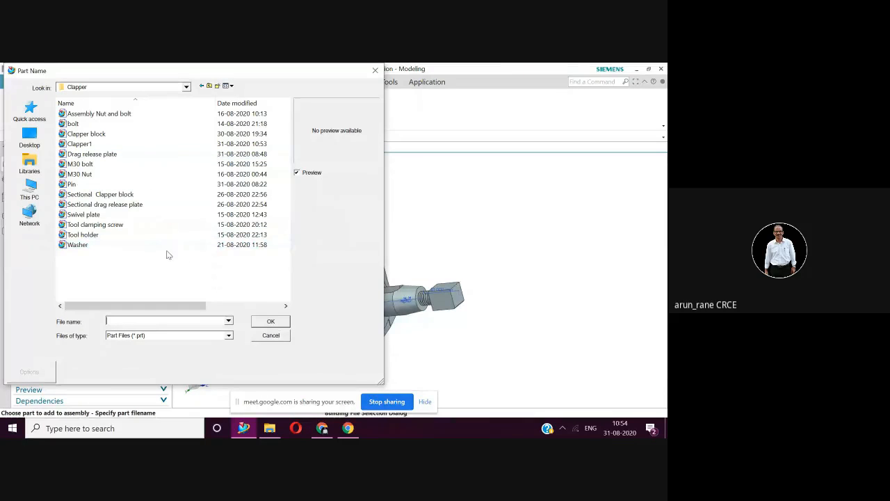
pyautogui.click(72, 185)
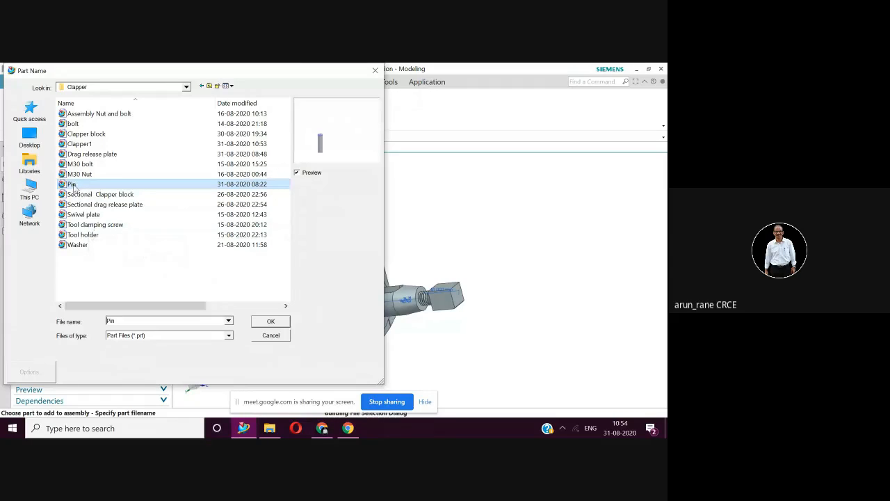
pyautogui.click(270, 320)
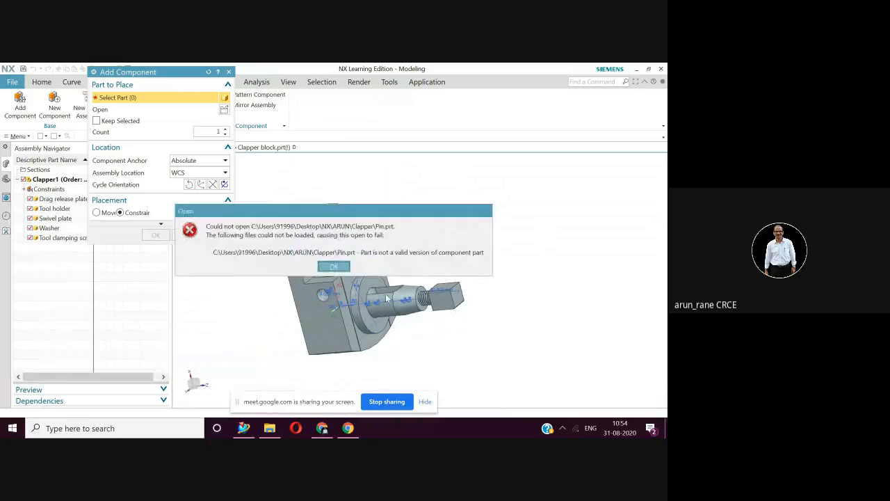
pyautogui.click(334, 267)
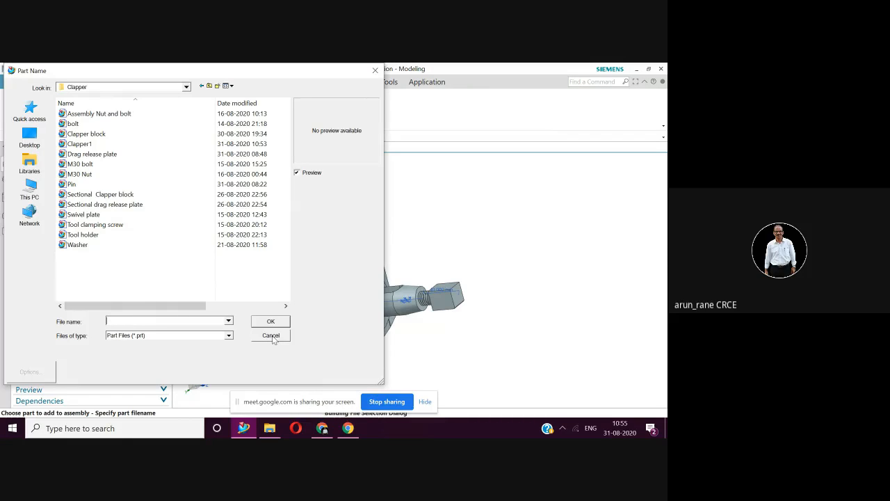
pyautogui.click(271, 335)
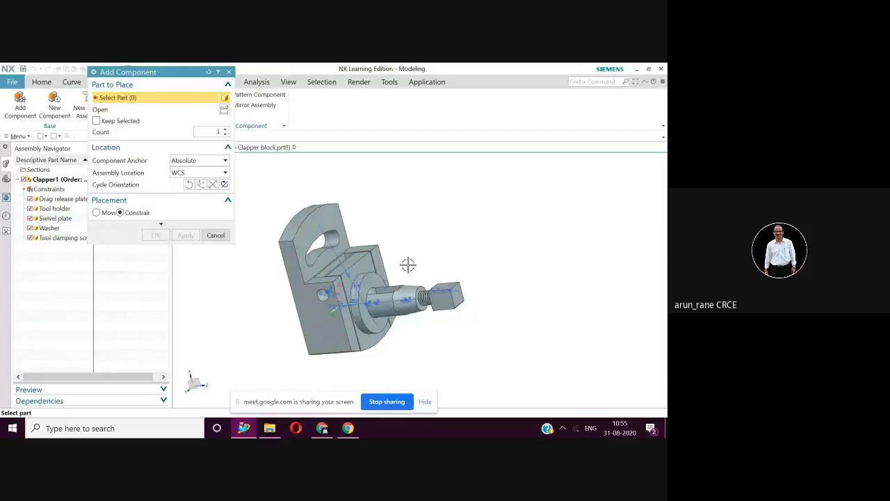
pyautogui.moveTo(407, 264)
pyautogui.mouseDown(button='middle')
pyautogui.moveTo(438, 252)
pyautogui.moveTo(420, 261)
pyautogui.mouseUp(button='middle')
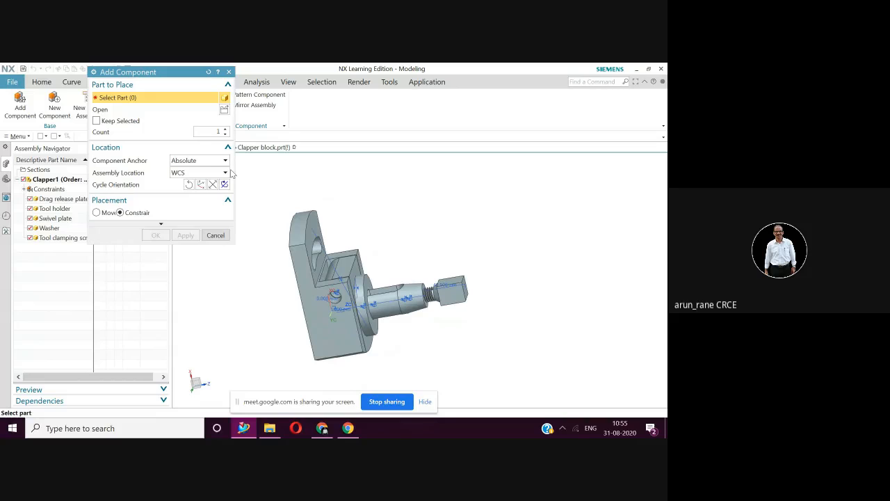
pyautogui.click(229, 72)
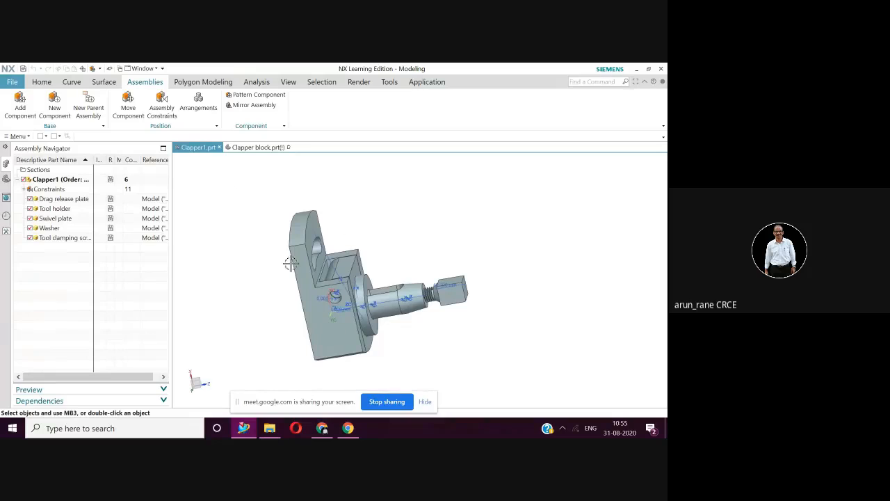
# Step: Retry loading the Pin part into the Clapper1 assembly, and close Add Component
pyautogui.moveTo(327, 250)
pyautogui.mouseDown(button='middle')
pyautogui.moveTo(308, 235)
pyautogui.moveTo(328, 240)
pyautogui.mouseUp(button='middle')
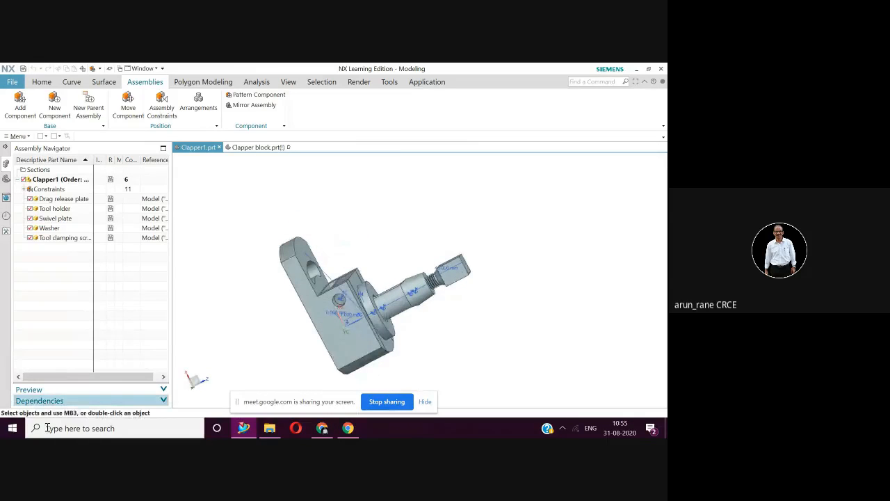
pyautogui.click(20, 103)
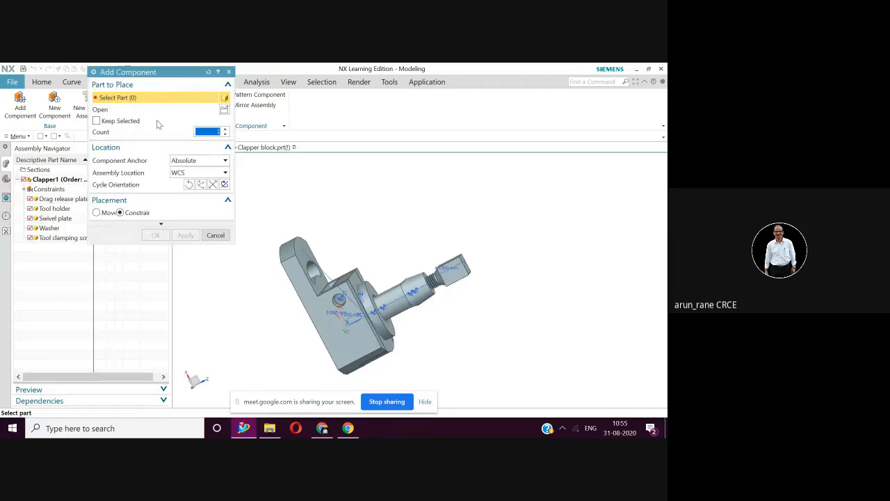
pyautogui.click(223, 110)
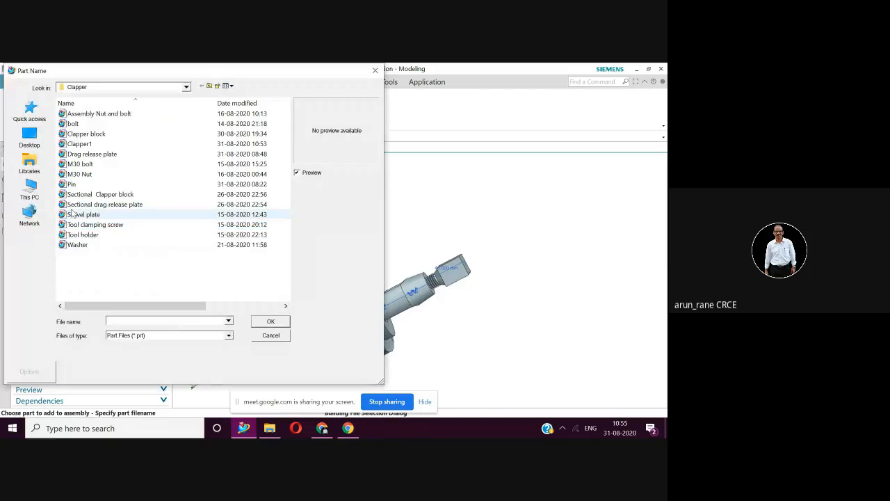
pyautogui.click(73, 184)
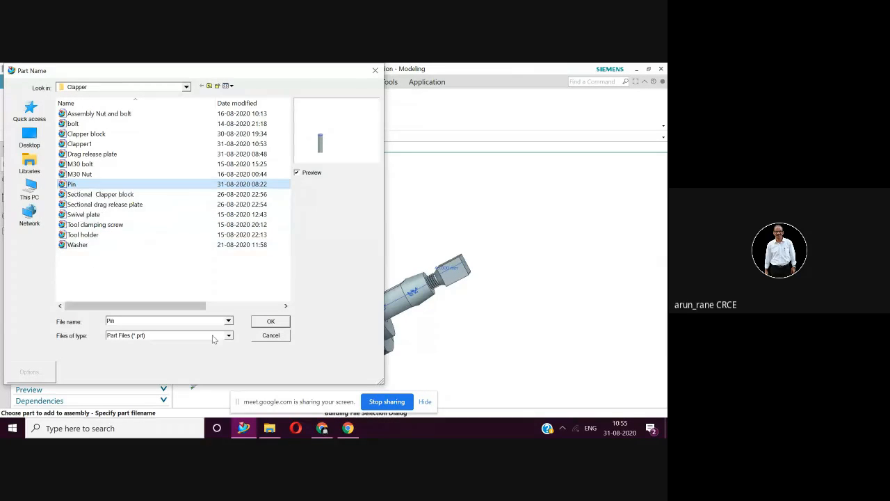
pyautogui.click(271, 322)
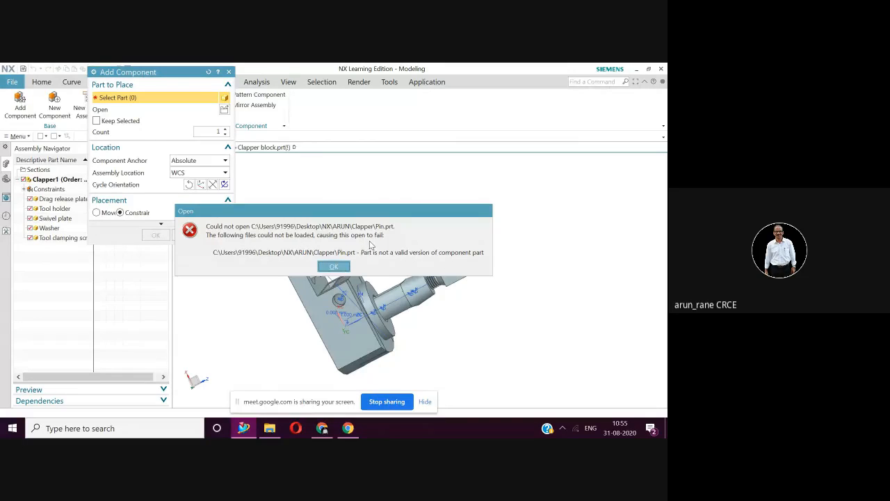
pyautogui.click(333, 267)
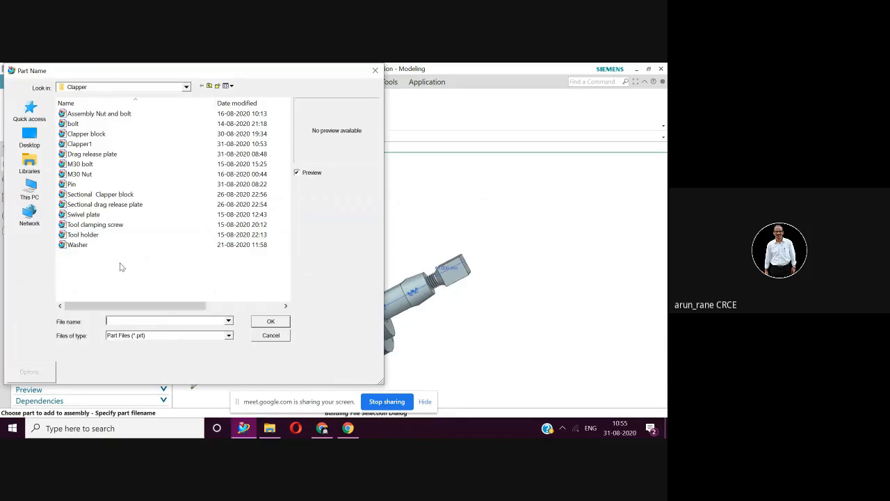
pyautogui.click(73, 185)
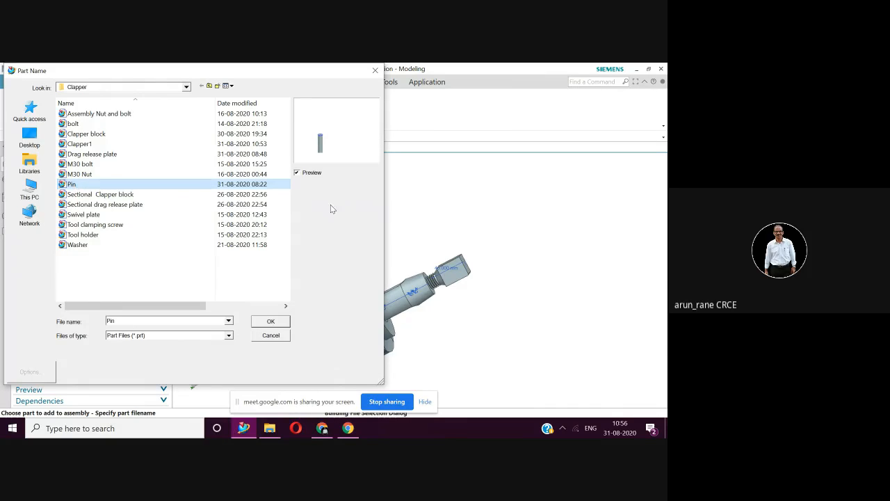
pyautogui.click(271, 322)
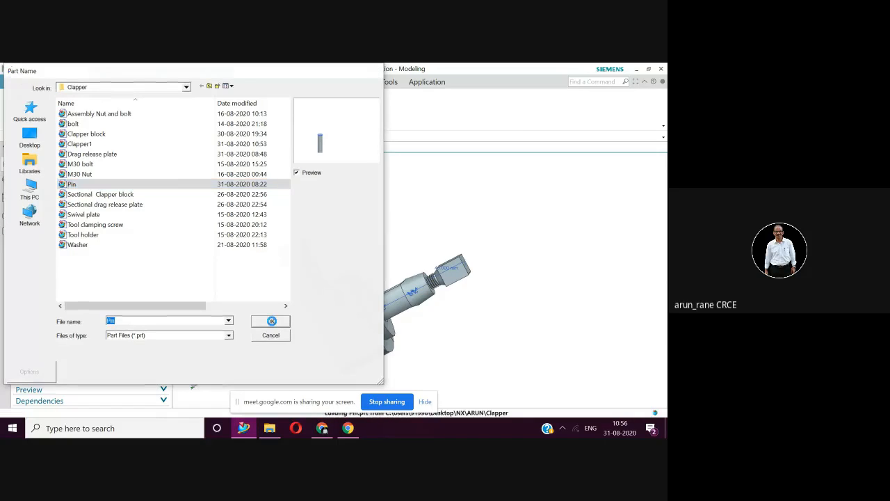
pyautogui.click(334, 267)
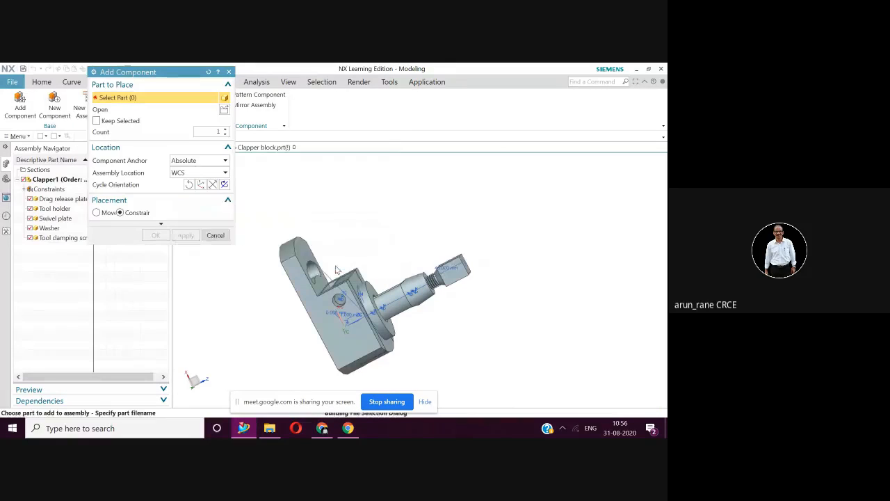
pyautogui.click(272, 336)
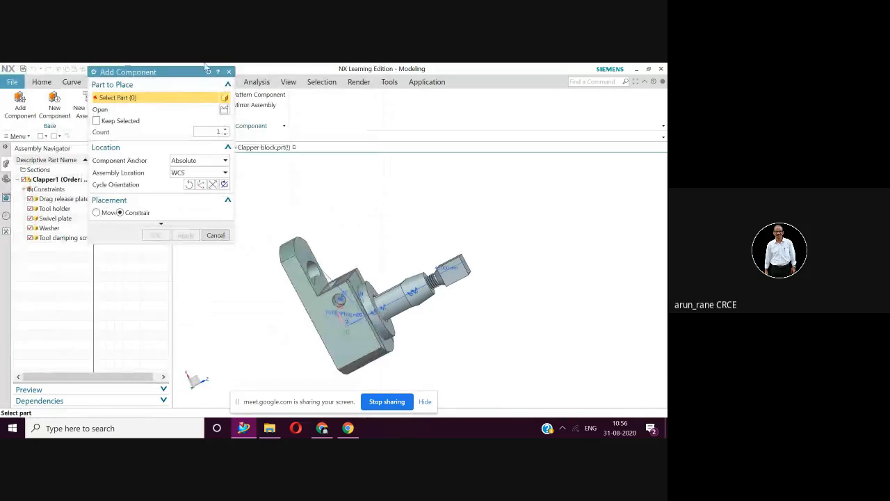
pyautogui.click(228, 72)
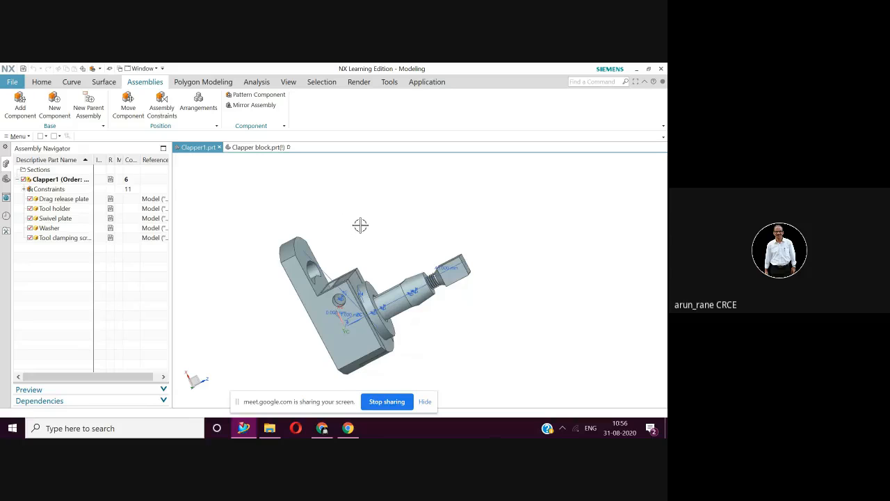
# Step: Switch the assembly to a wireframe rendering style and examine its internal edges
pyautogui.moveTo(360, 225); pyautogui.dragTo(392, 213, button='middle')
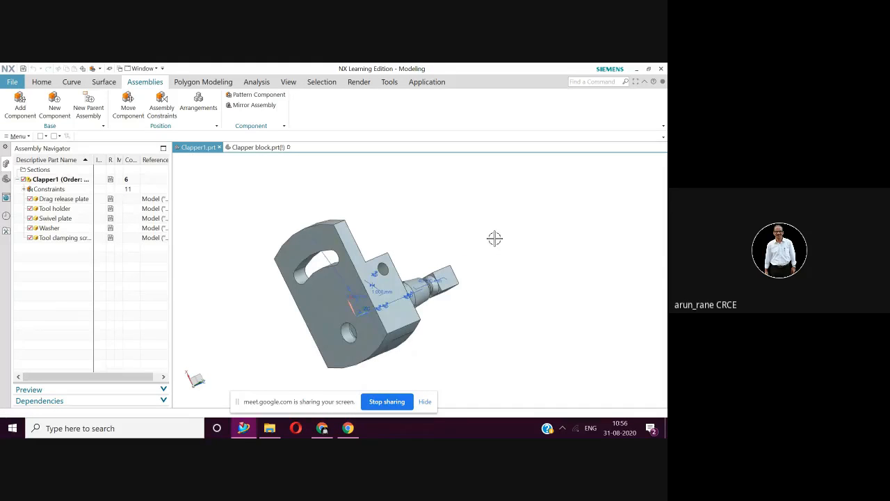
pyautogui.scroll(3, 470, 239)
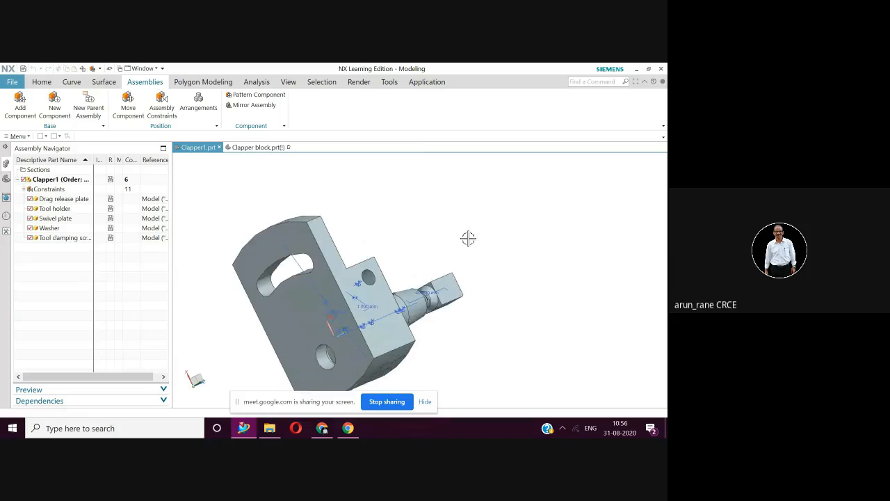
pyautogui.rightClick(556, 245)
pyautogui.moveTo(586, 291)
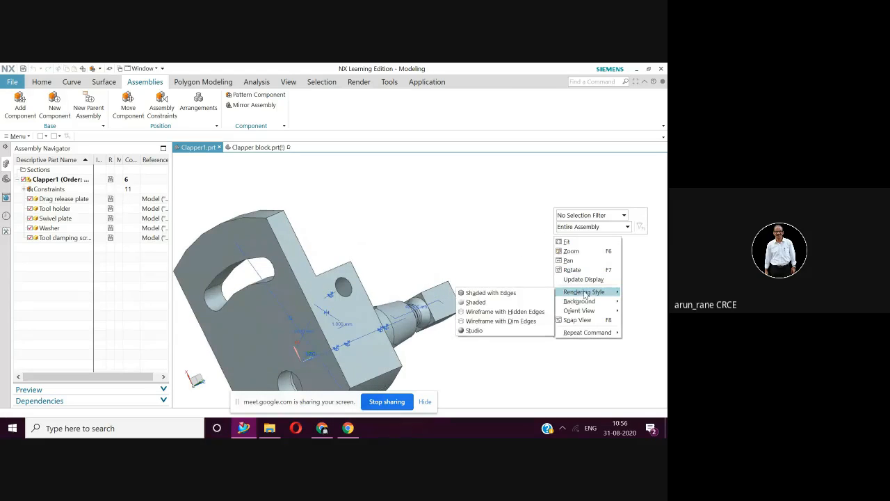
pyautogui.click(509, 330)
pyautogui.moveTo(508, 326); pyautogui.dragTo(558, 228, button='middle')
# Step: Set the assembly's rendering style to Shaded with Edges and save the file
pyautogui.rightClick(558, 229)
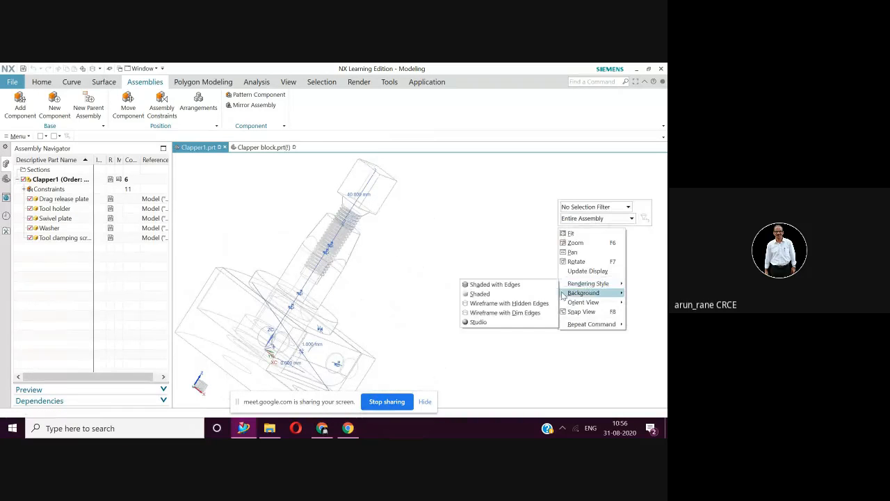
pyautogui.click(519, 286)
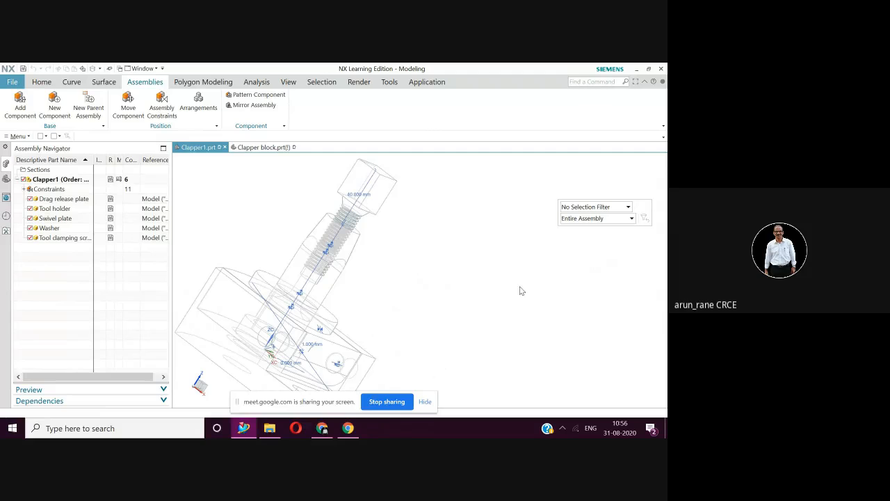
pyautogui.moveTo(433, 299); pyautogui.dragTo(503, 282, button='middle')
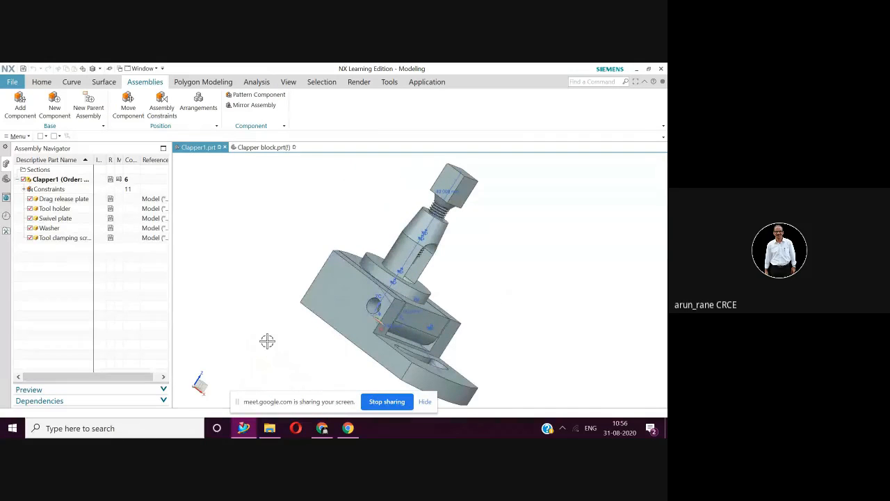
pyautogui.hotkey('ctrl', 's')
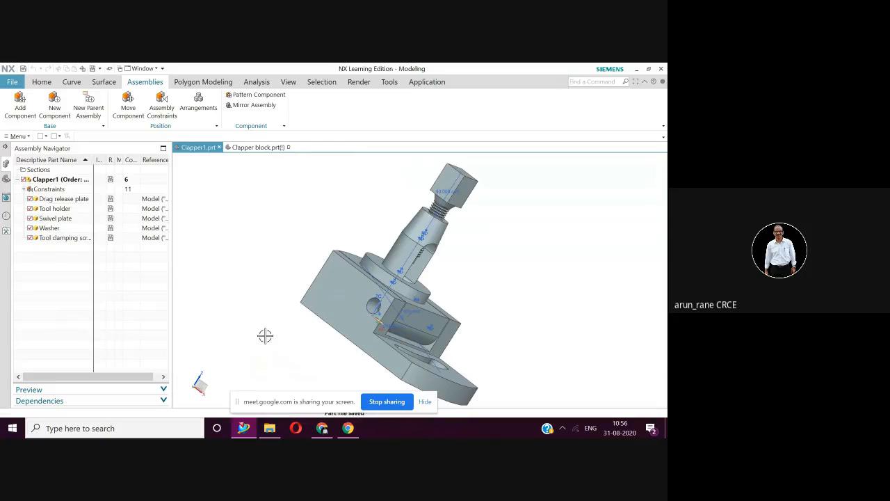
# Step: Close the Clapper block assembly together with its components without saving the changes
pyautogui.click(294, 147)
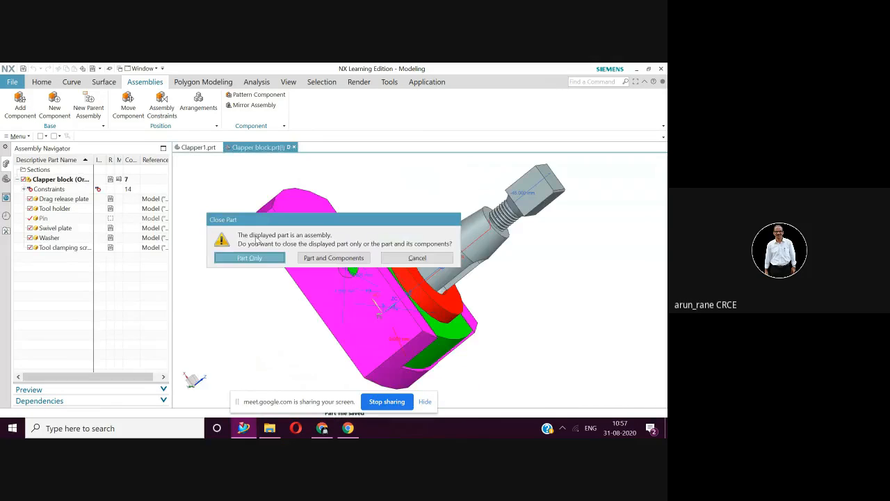
pyautogui.click(334, 258)
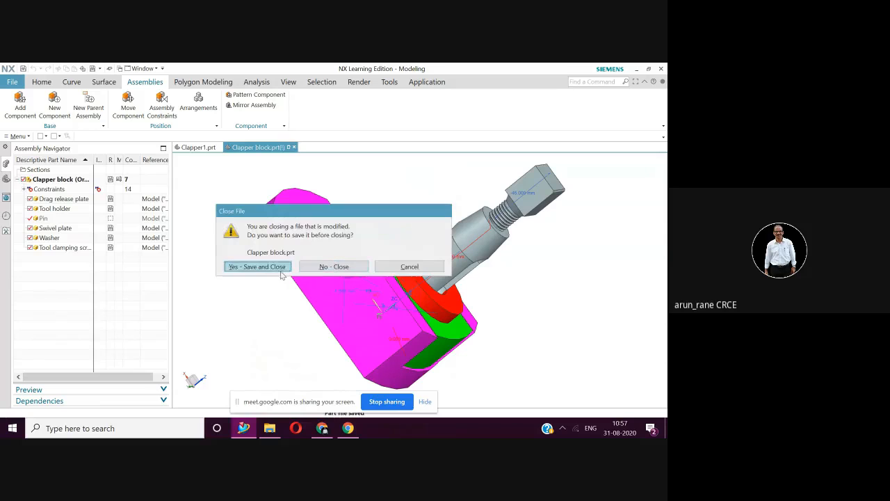
pyautogui.click(335, 267)
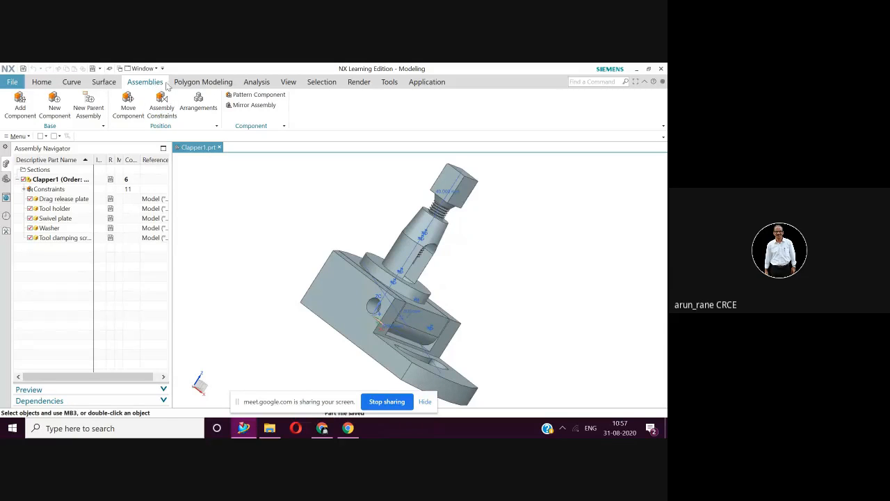
# Step: Close the Clapper1 assembly together with its components
pyautogui.click(430, 84)
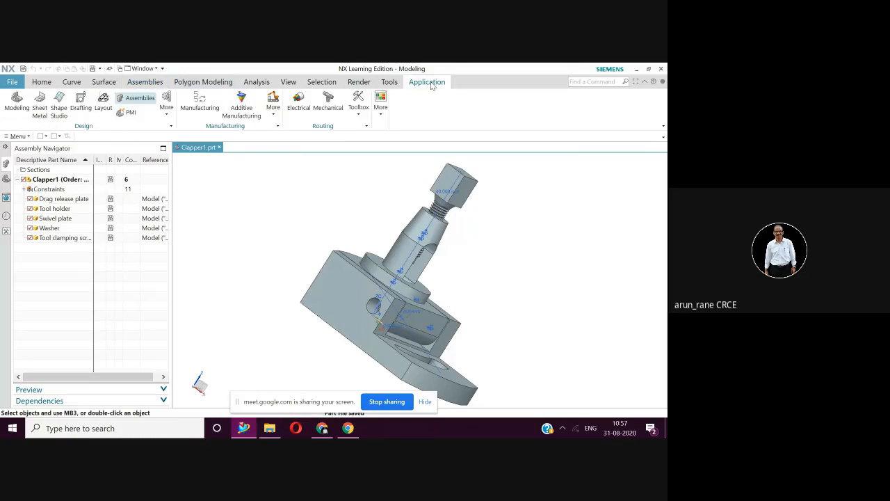
pyautogui.click(40, 105)
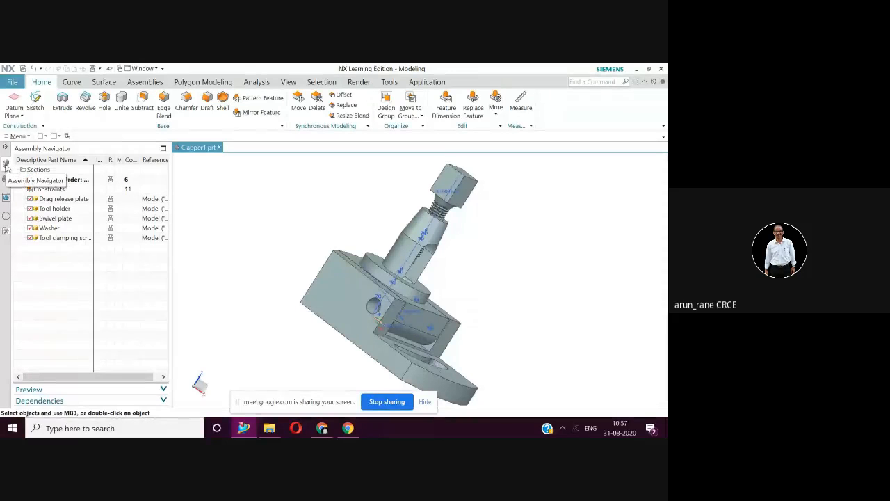
pyautogui.click(5, 182)
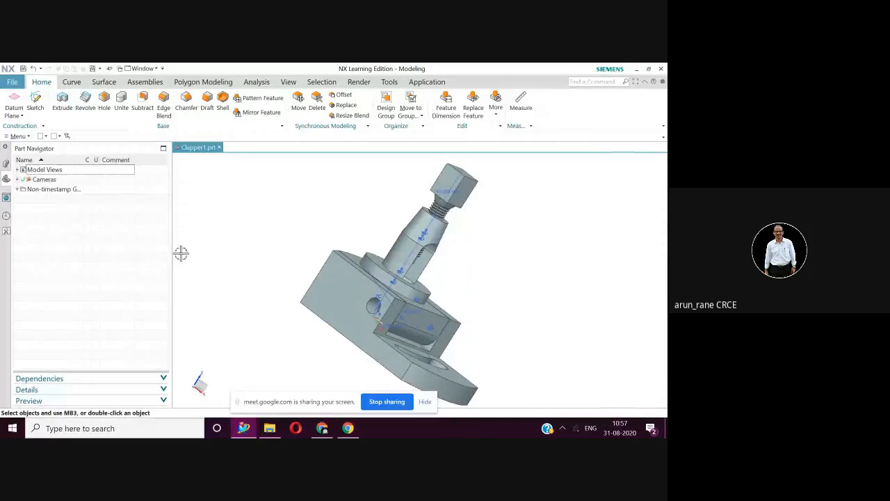
pyautogui.click(219, 148)
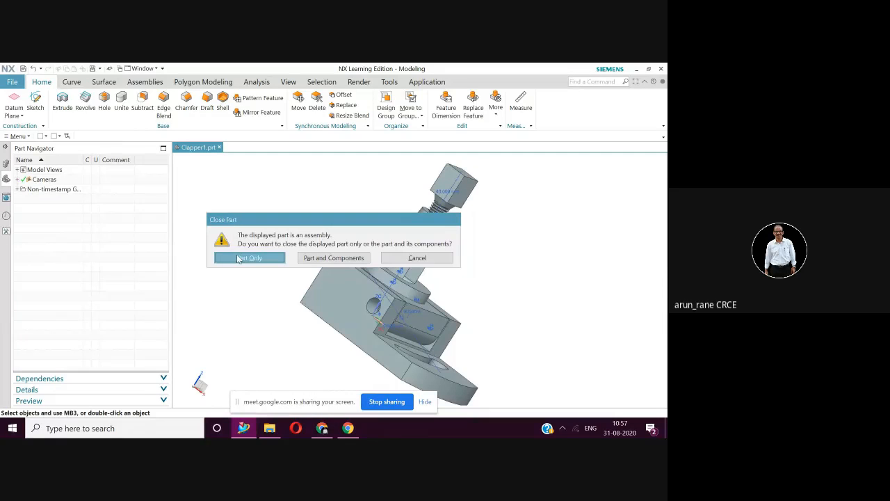
pyautogui.click(334, 258)
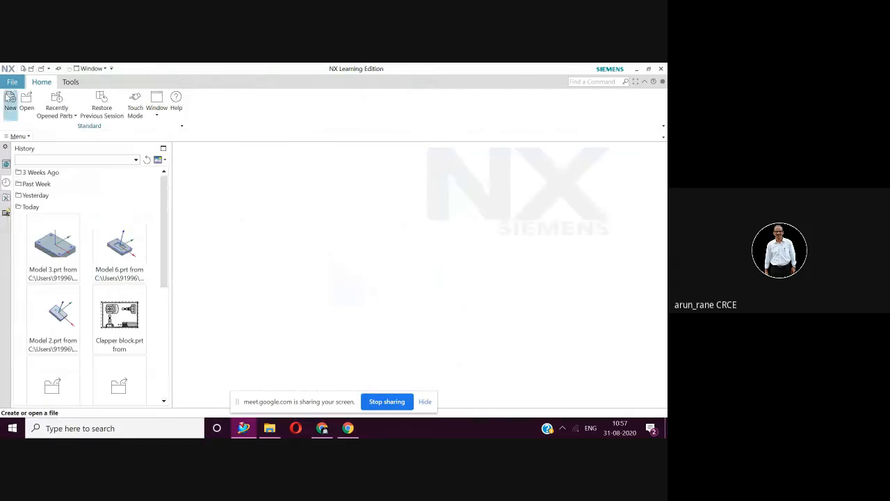
pyautogui.click(10, 99)
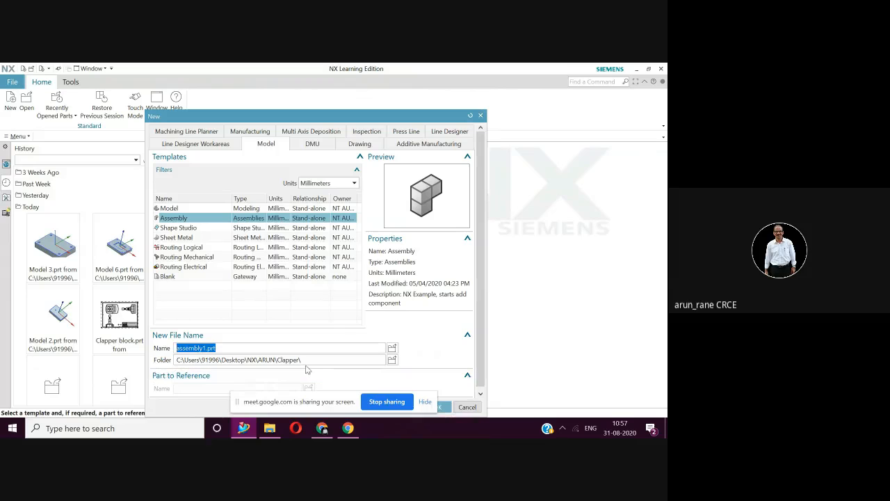
pyautogui.click(205, 348)
pyautogui.press('BackSpace')
pyautogui.press('BackSpace')
pyautogui.press('BackSpace')
pyautogui.press('BackSpace')
pyautogui.press('BackSpace')
pyautogui.press('BackSpace')
pyautogui.press('BackSpace')
pyautogui.press('BackSpace')
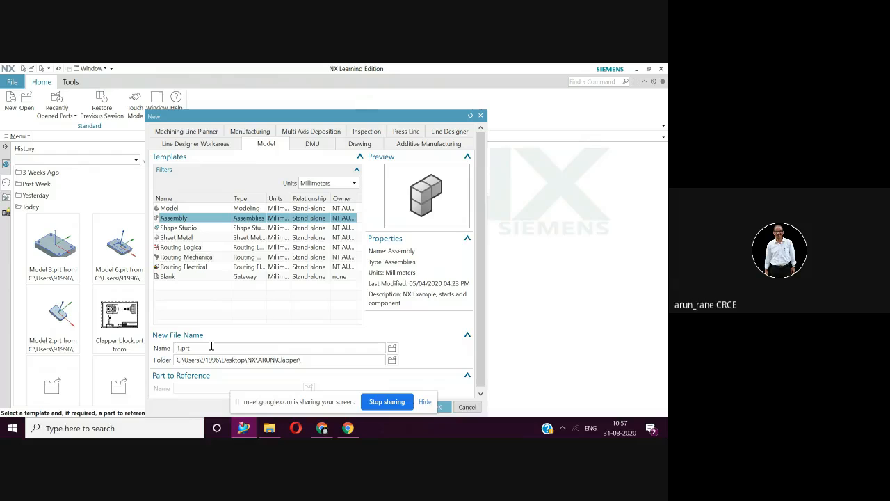
pyautogui.write('Pin')
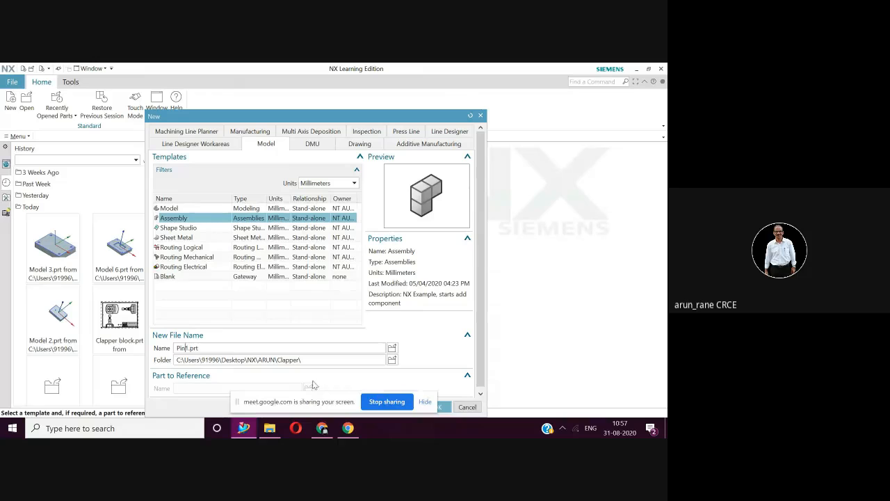
pyautogui.click(170, 210)
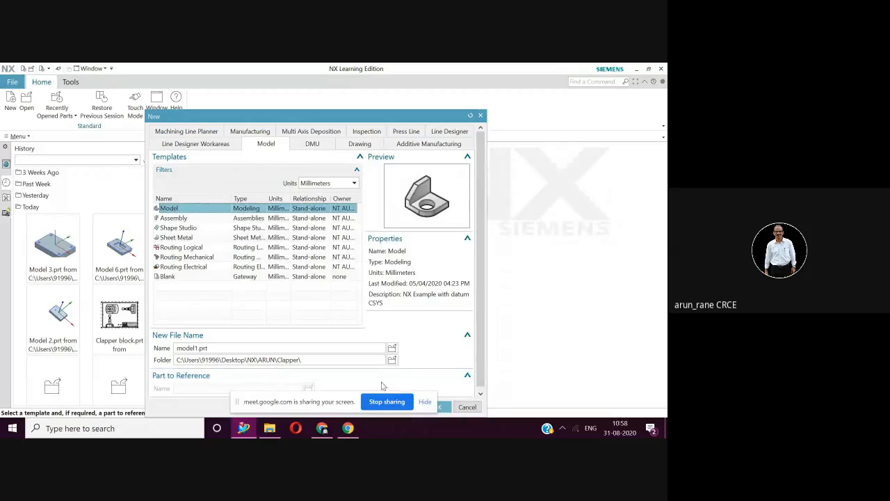
pyautogui.moveTo(346, 400); pyautogui.dragTo(598, 387)
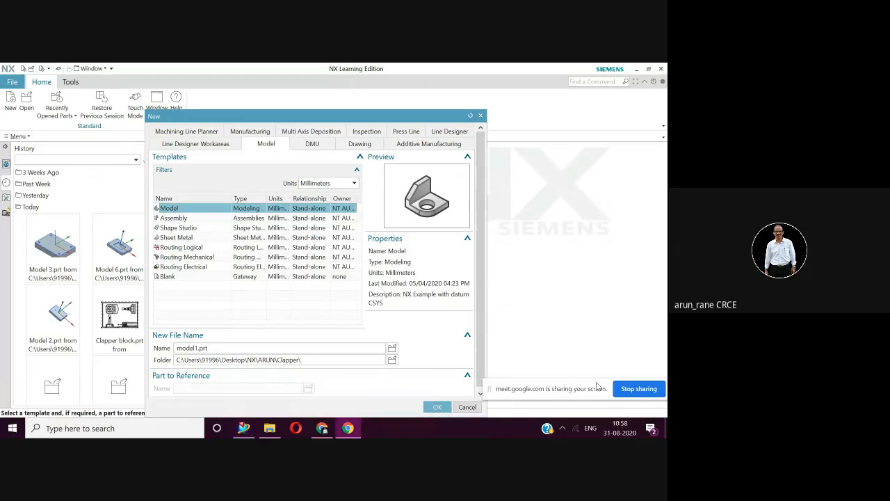
pyautogui.click(436, 407)
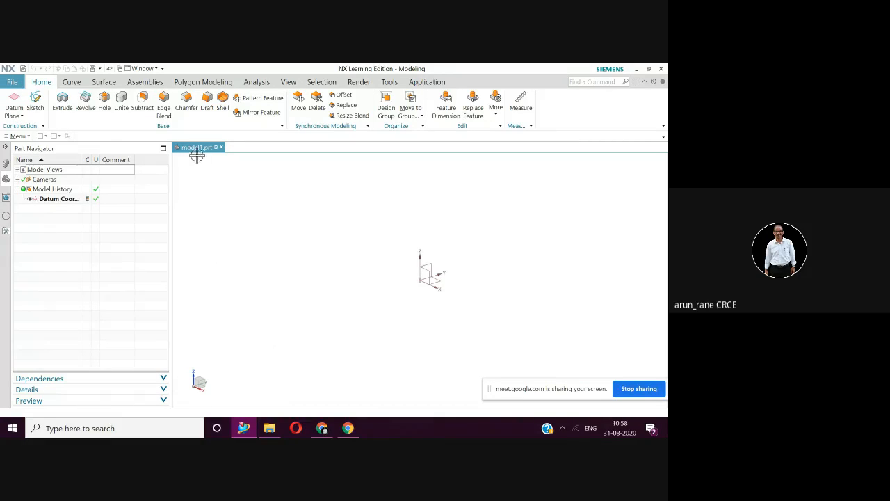
pyautogui.click(221, 148)
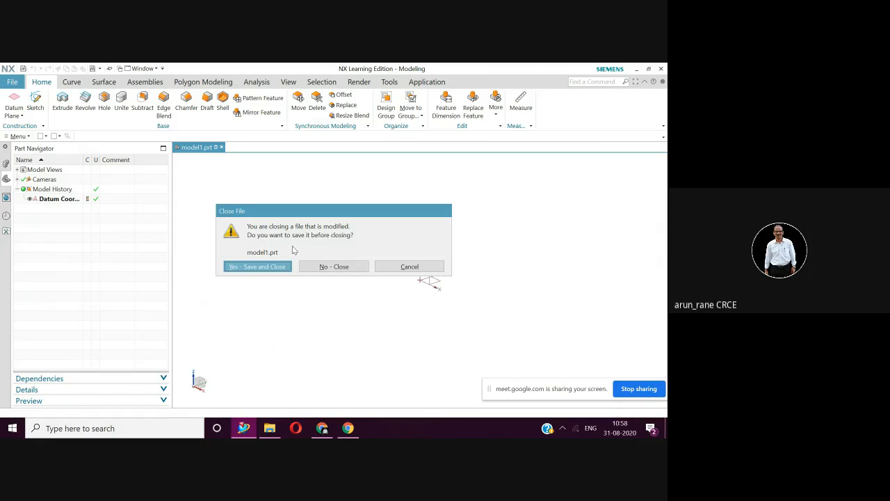
pyautogui.click(334, 266)
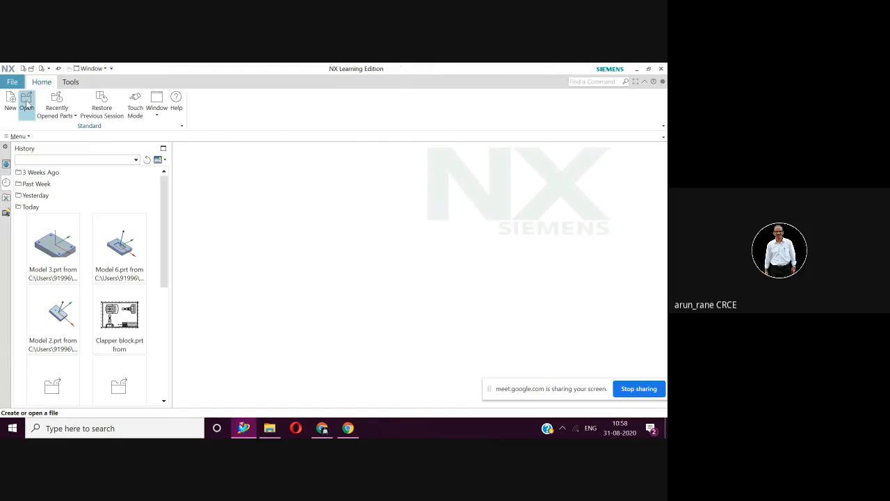
pyautogui.click(26, 103)
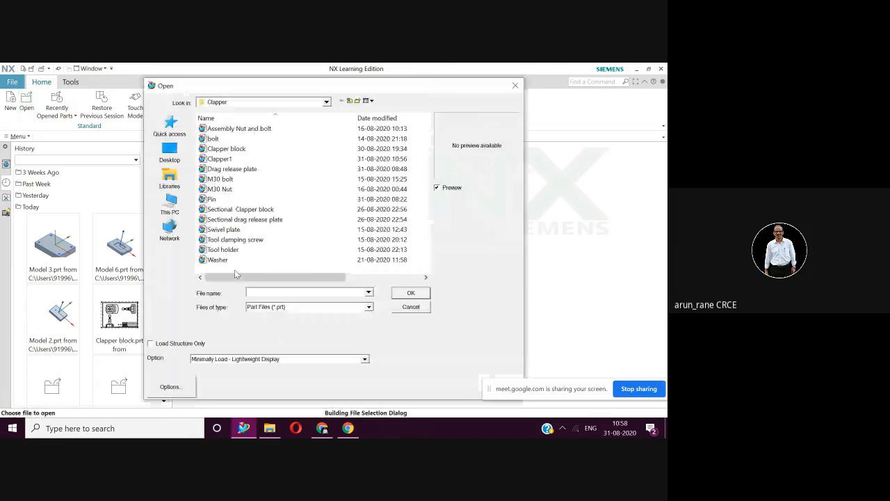
pyautogui.click(417, 306)
# Step: Create a new millimetre part from the Model template named Pin1.prt in the Clapper folder
pyautogui.click(10, 103)
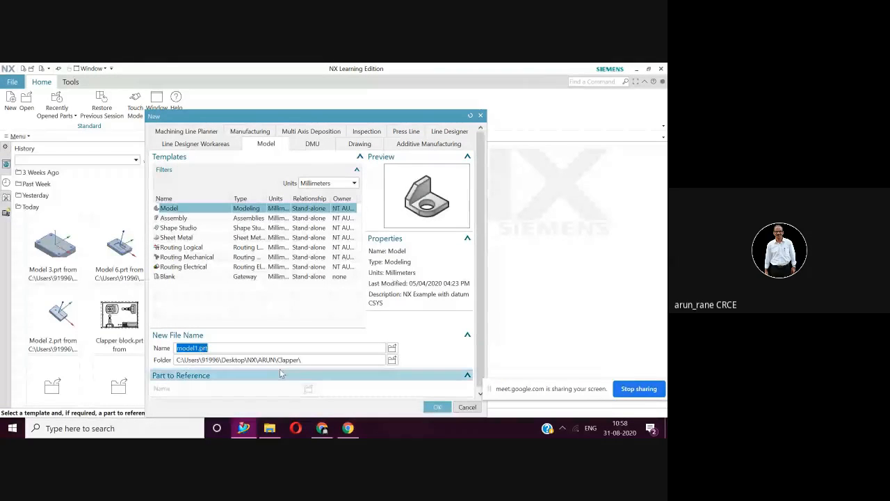
pyautogui.moveTo(195, 349); pyautogui.dragTo(160, 345)
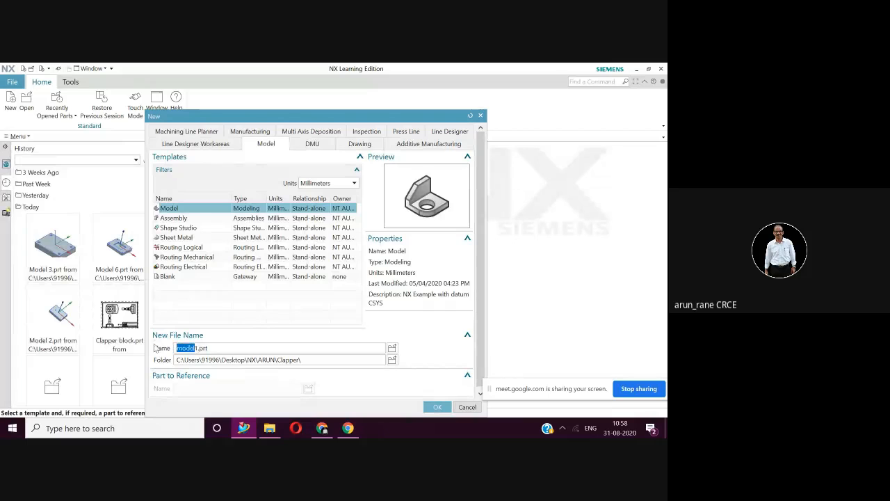
pyautogui.write('Pin')
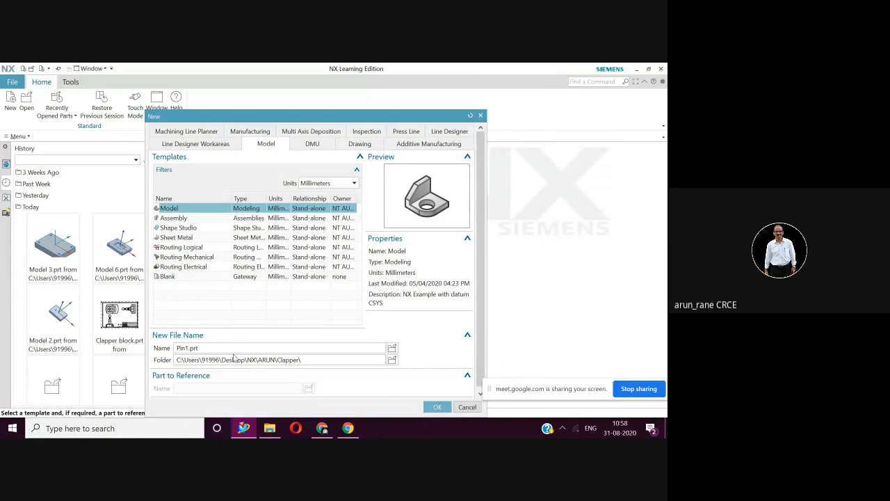
pyautogui.click(437, 407)
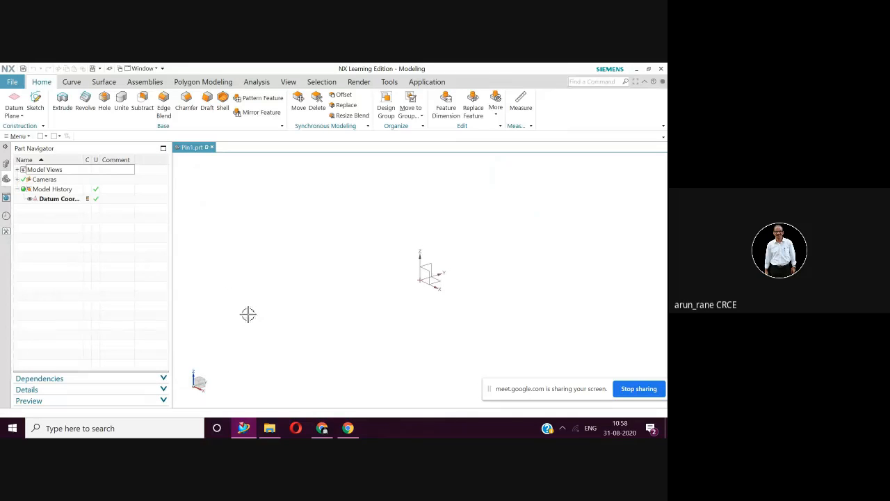
# Step: Start a sketch on the default XY plane of the datum coordinate system and leave the Profile tool
pyautogui.click(35, 104)
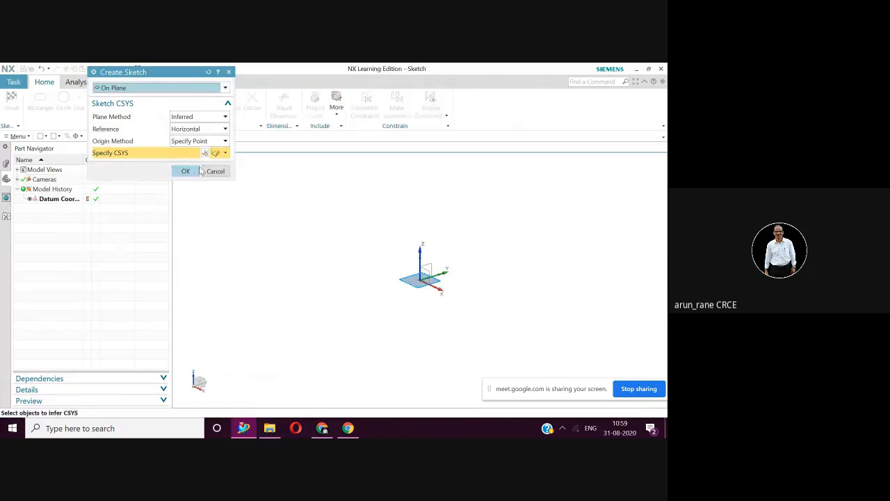
pyautogui.click(199, 170)
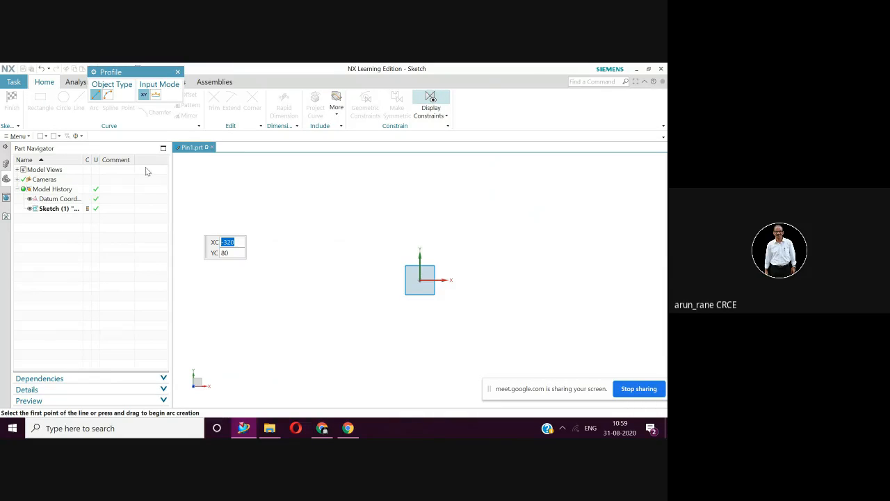
pyautogui.moveTo(130, 75); pyautogui.dragTo(127, 192)
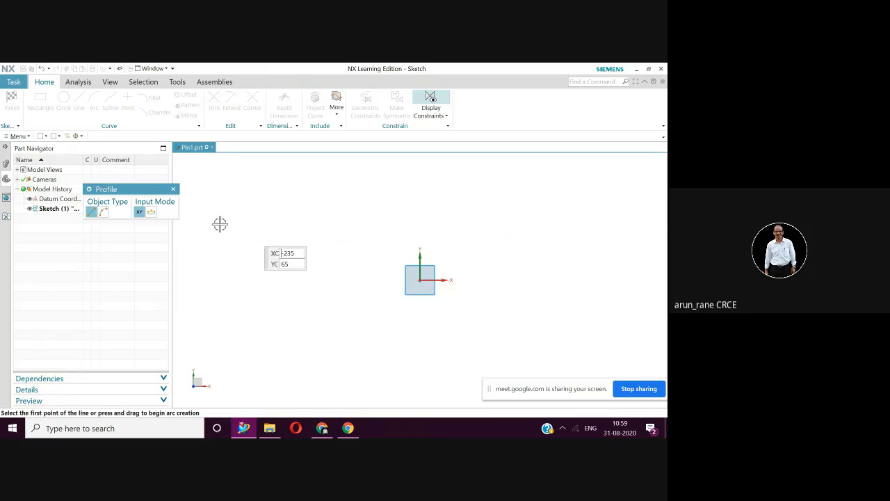
pyautogui.press('Escape')
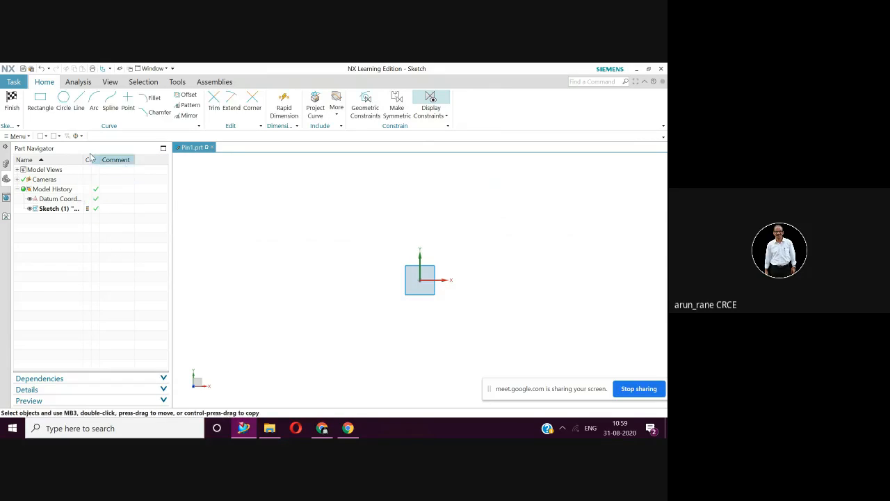
pyautogui.click(63, 99)
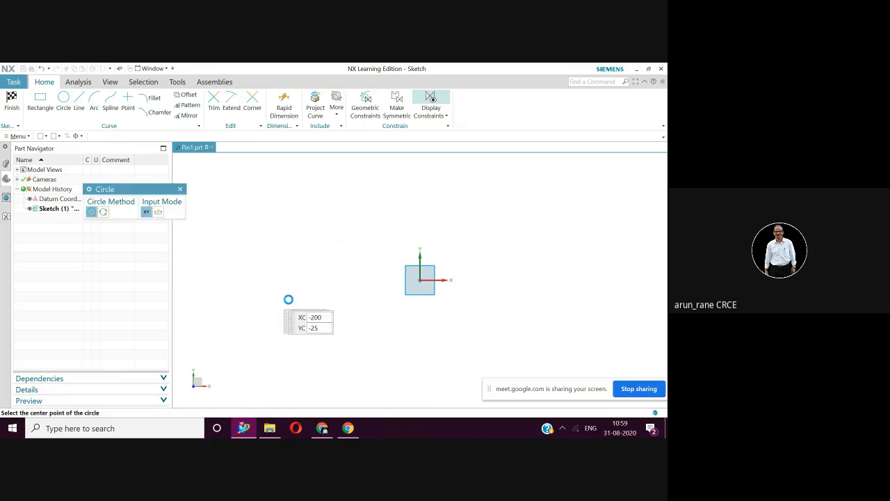
pyautogui.click(418, 280)
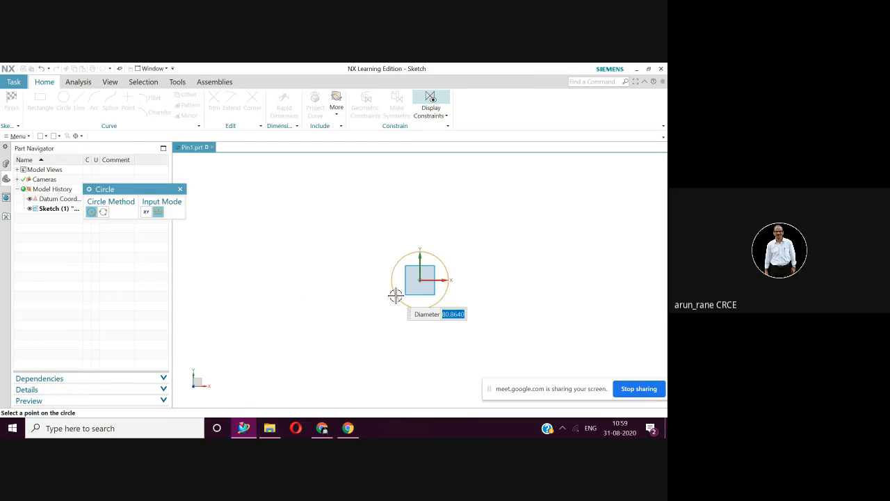
pyautogui.click(395, 296)
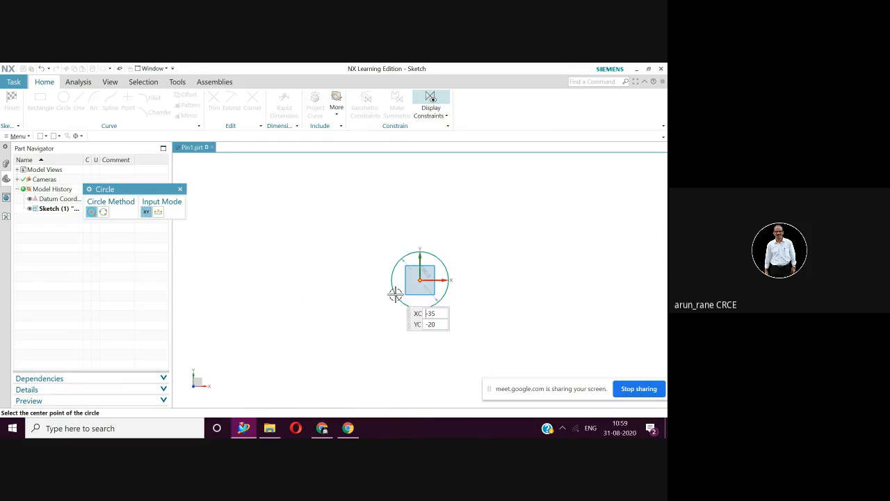
pyautogui.press('Escape')
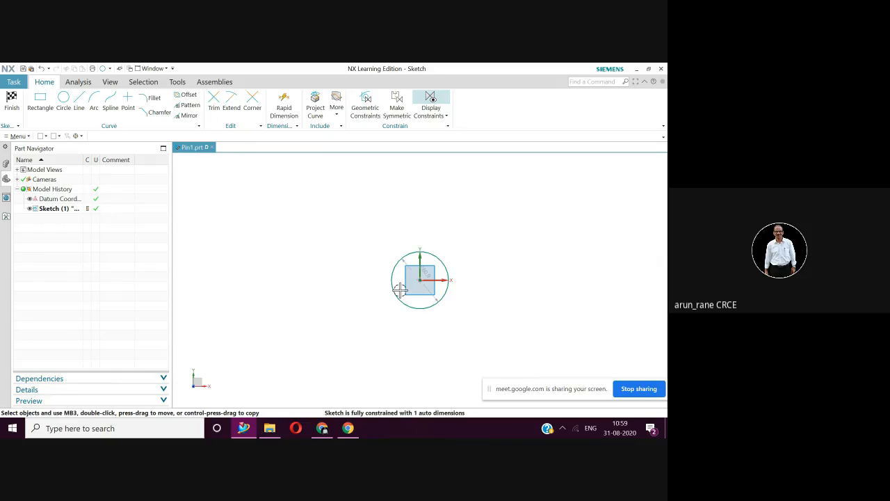
pyautogui.click(400, 290)
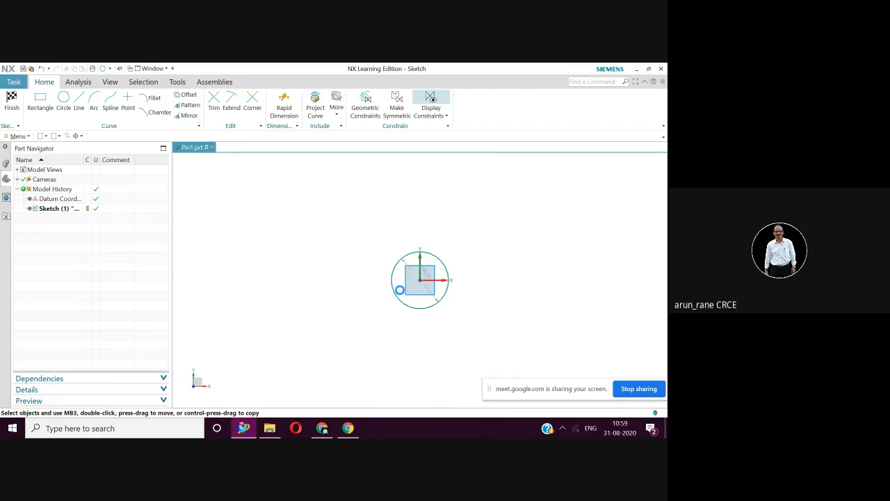
pyautogui.press('Delete')
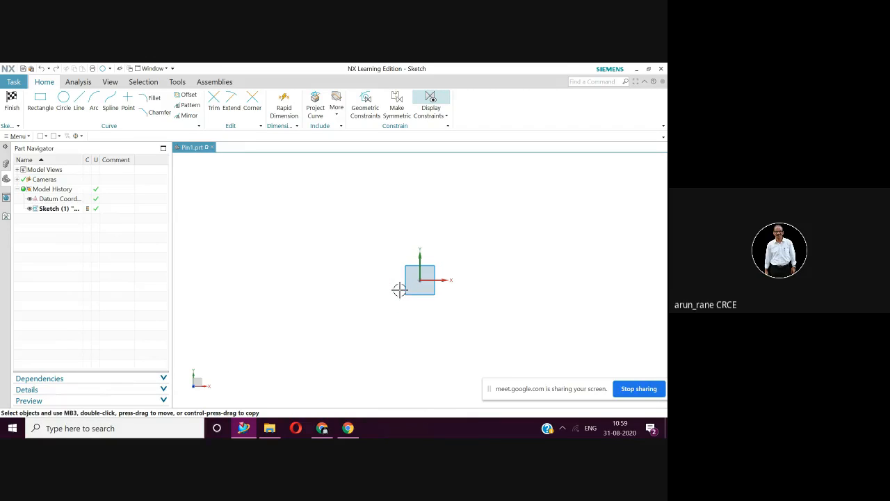
# Step: Sketch a circle of diameter 13 mm centred on the sketch origin and exit the Circle tool
pyautogui.click(64, 97)
pyautogui.click(419, 281)
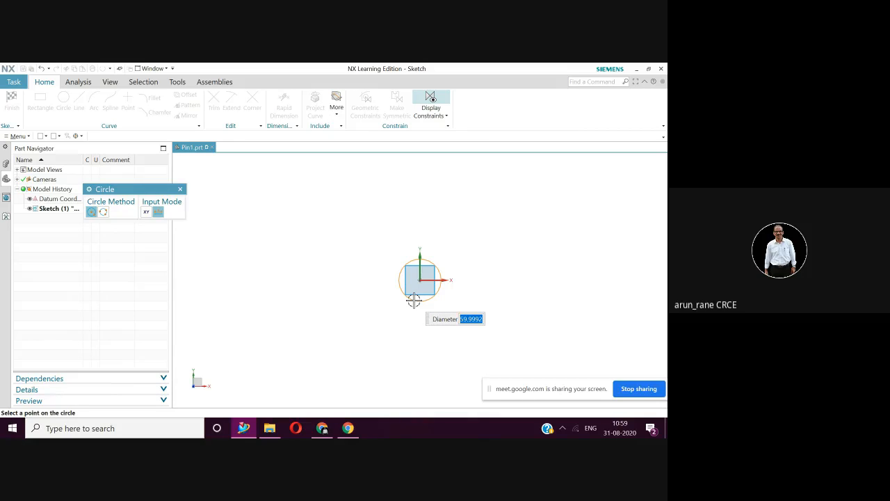
pyautogui.write('13')
pyautogui.press('Return')
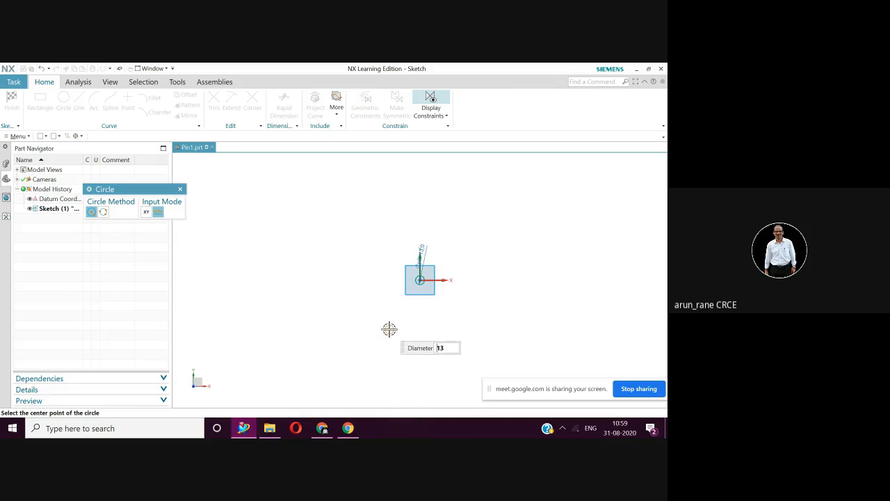
pyautogui.press('Escape')
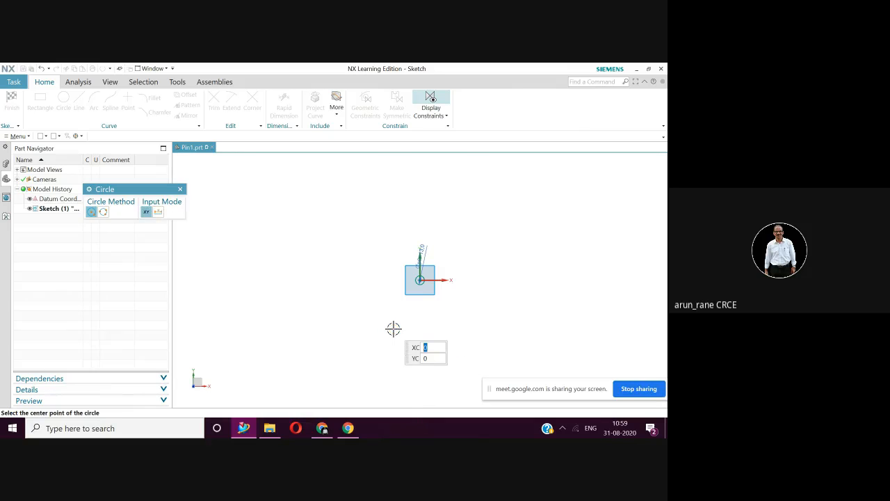
pyautogui.press('Escape')
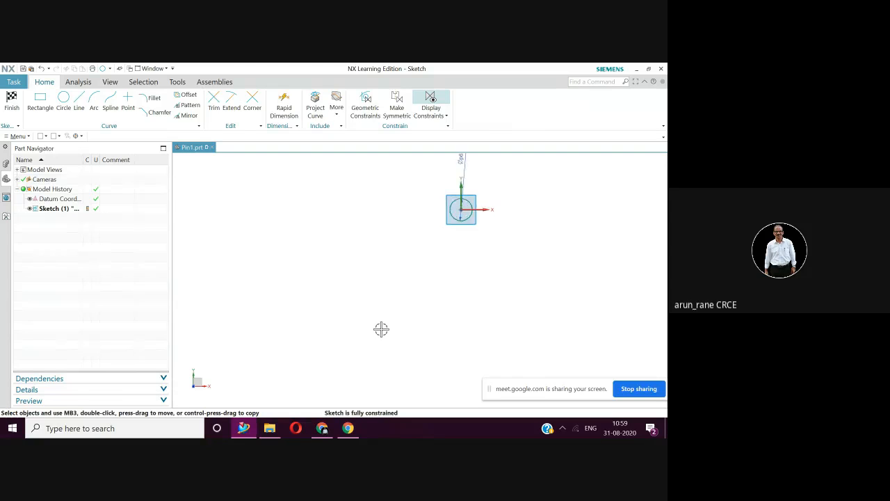
# Step: Finish the sketch, extrude the circle from 0 to -100 mm as a new body and save the part
pyautogui.moveTo(381, 329); pyautogui.dragTo(350, 391, button='middle')
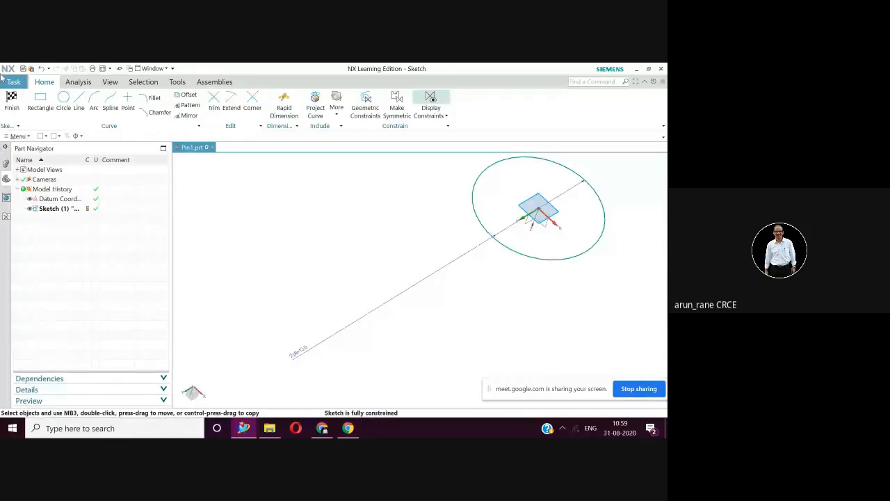
pyautogui.click(12, 98)
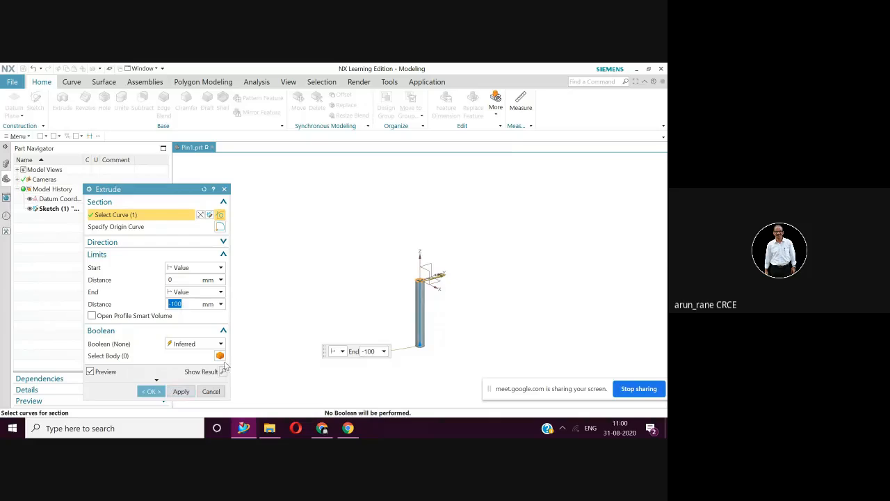
pyautogui.click(151, 392)
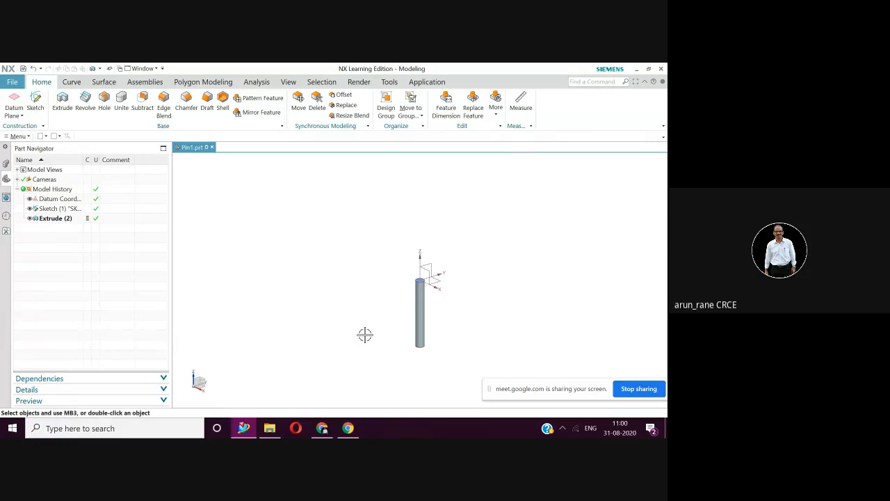
pyautogui.hotkey('ctrl', 's')
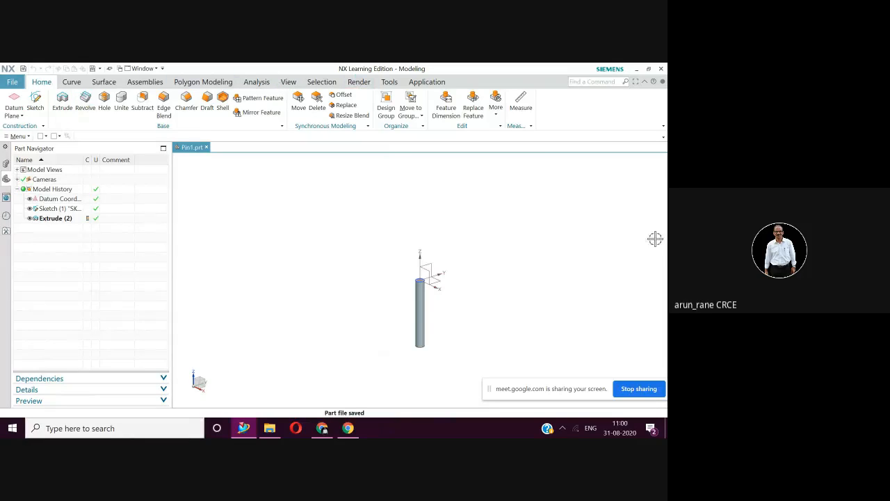
# Step: Open the Clapper1 assembly from the Clapper folder and close the Pin1 part
pyautogui.click(141, 83)
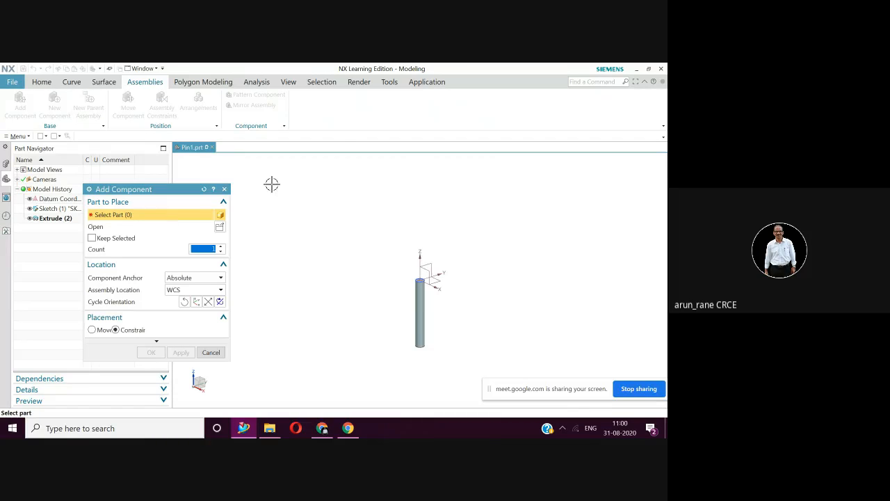
pyautogui.press('Escape')
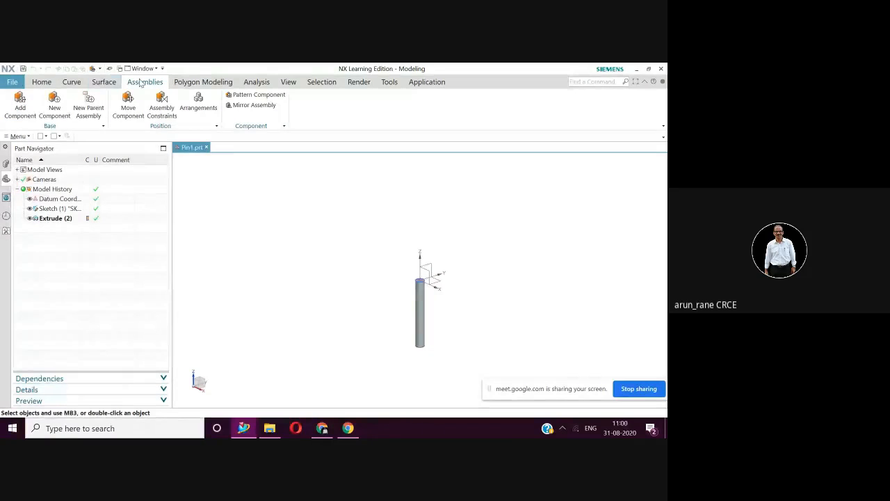
pyautogui.click(15, 83)
pyautogui.click(21, 103)
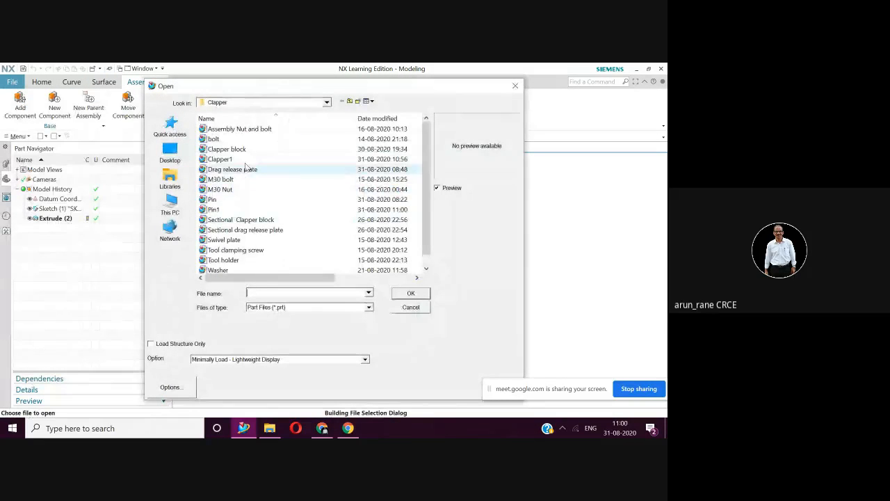
pyautogui.click(220, 159)
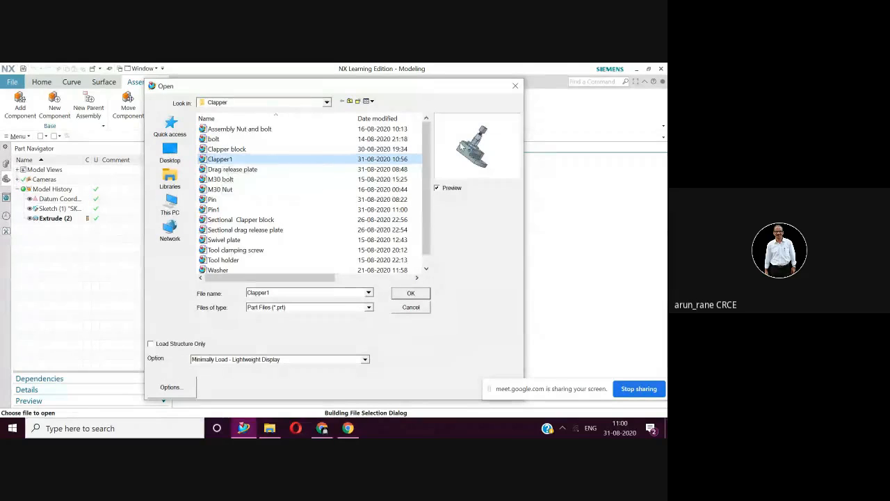
pyautogui.click(410, 294)
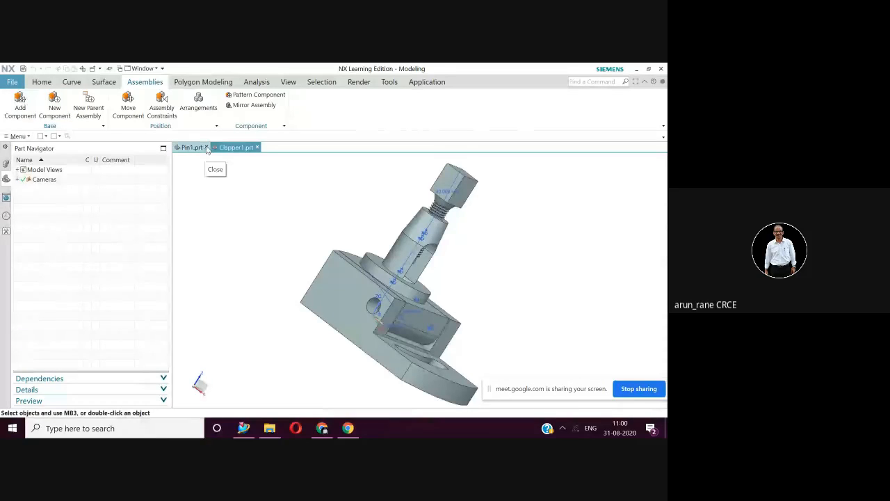
pyautogui.click(206, 148)
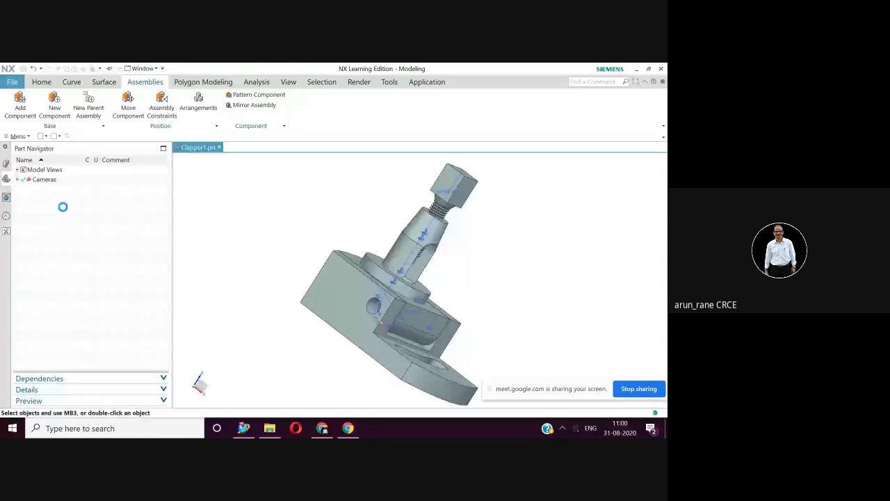
# Step: Add one Pin1 component to Clapper1 with an absolute anchor at the WCS and show the assembly's component list
pyautogui.click(219, 226)
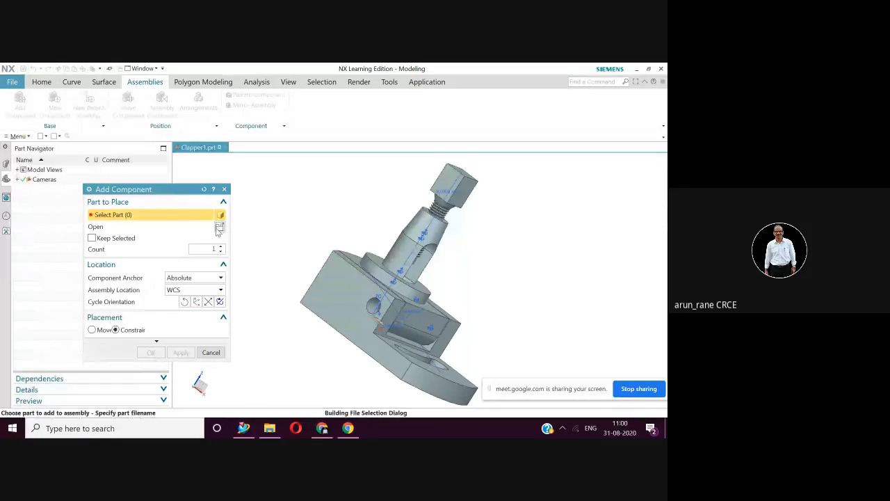
pyautogui.click(73, 223)
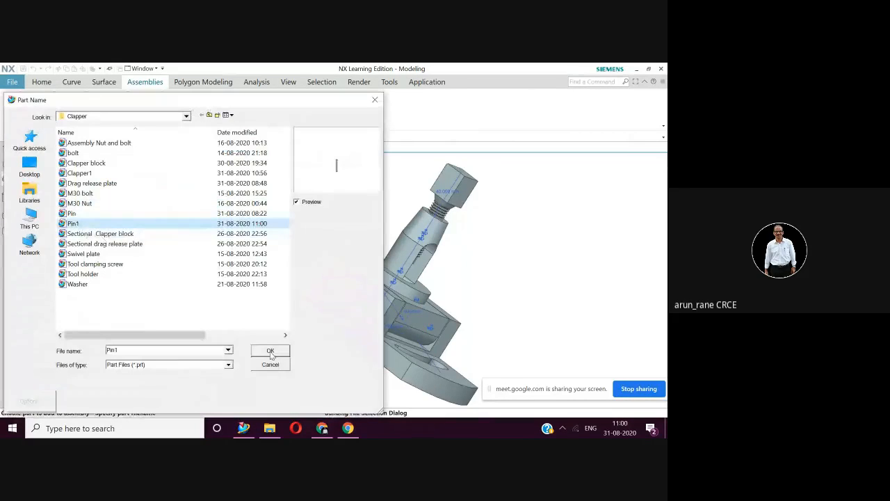
pyautogui.click(270, 350)
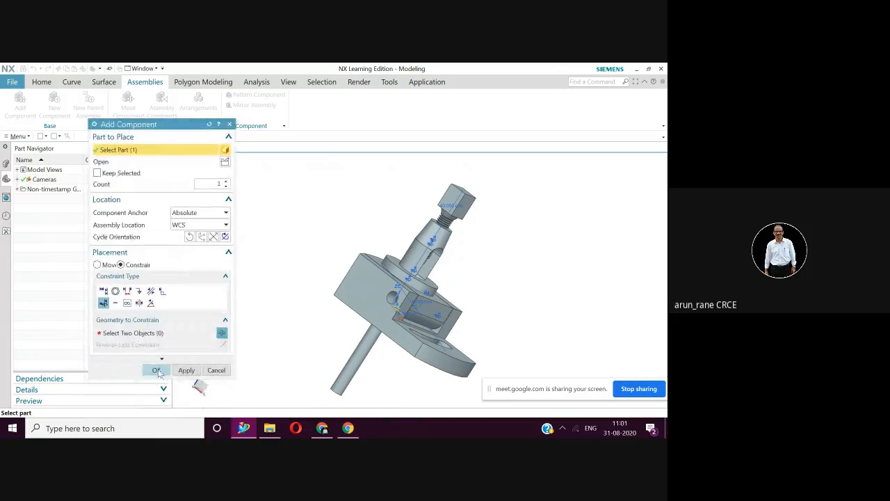
pyautogui.click(159, 372)
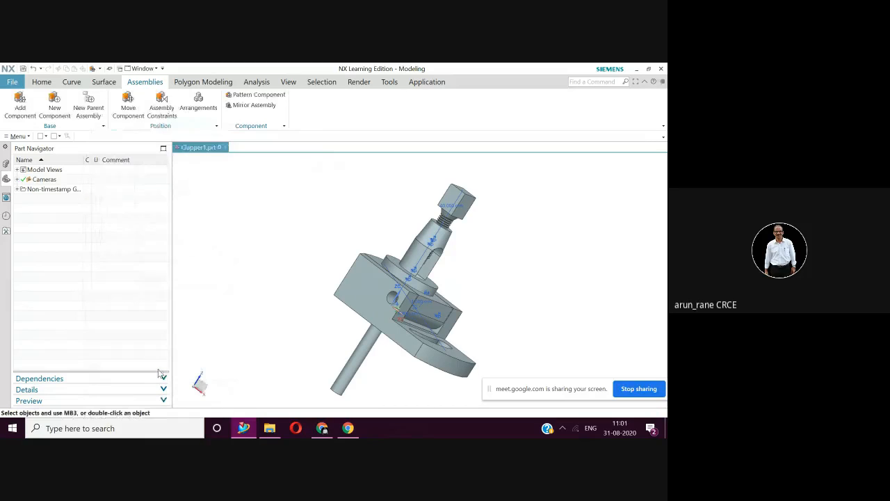
pyautogui.click(5, 166)
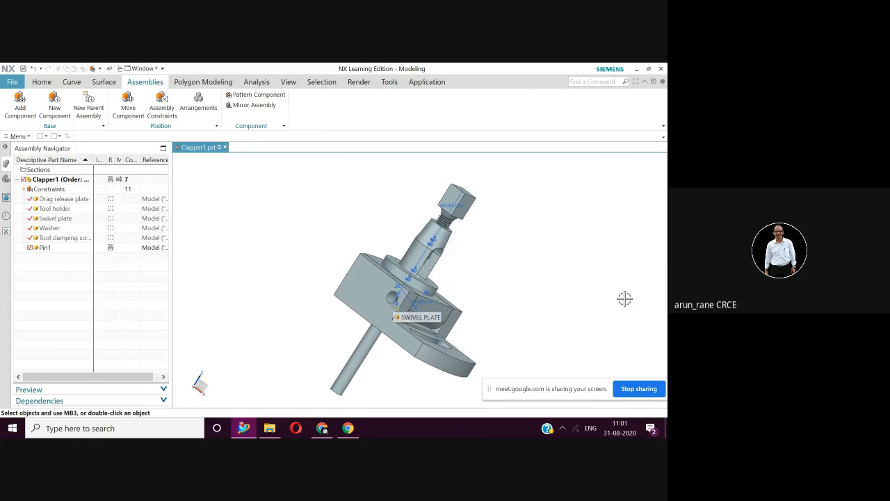
# Step: Apply an Align/Lock constraint between the pin's cylindrical face and the side hole of the swivel plate
pyautogui.moveTo(576, 302); pyautogui.dragTo(546, 231, button='middle')
pyautogui.scroll(2, 525, 272)
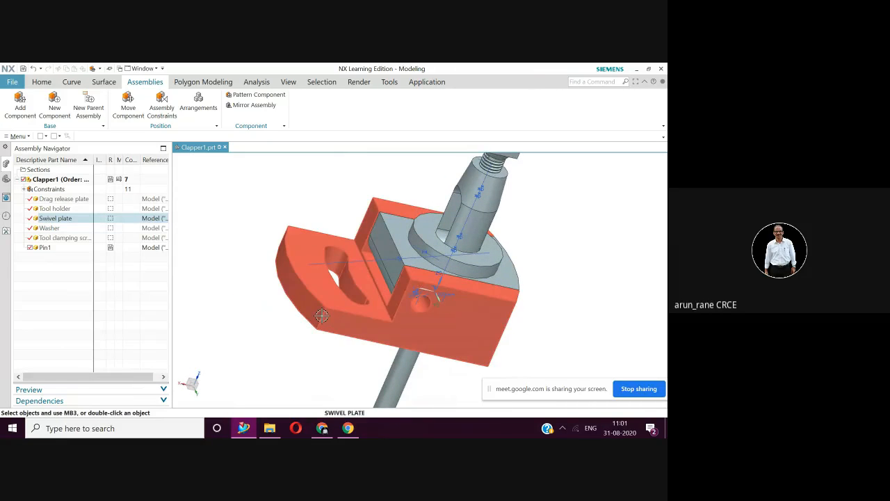
pyautogui.moveTo(321, 315); pyautogui.dragTo(300, 304, button='middle')
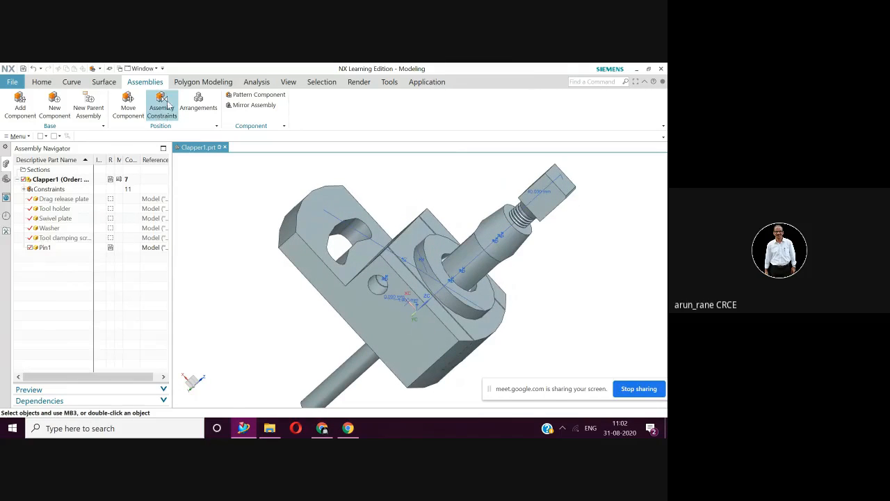
pyautogui.click(167, 104)
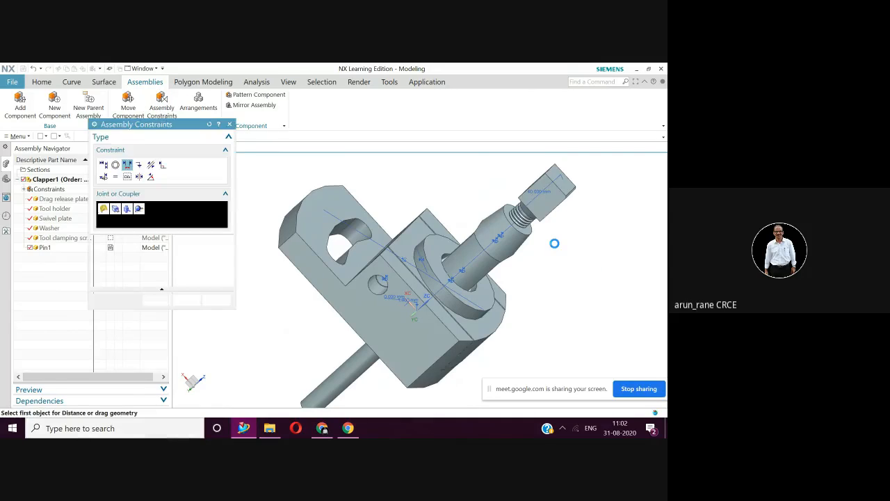
pyautogui.click(103, 178)
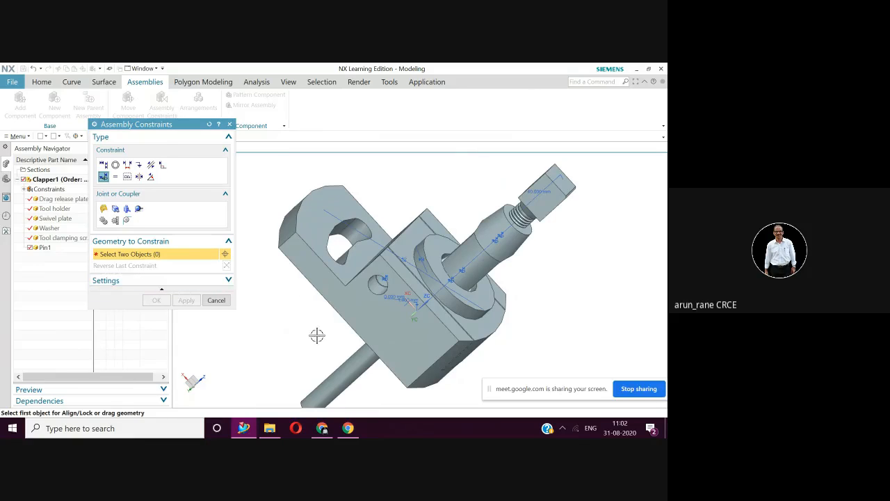
pyautogui.click(340, 381)
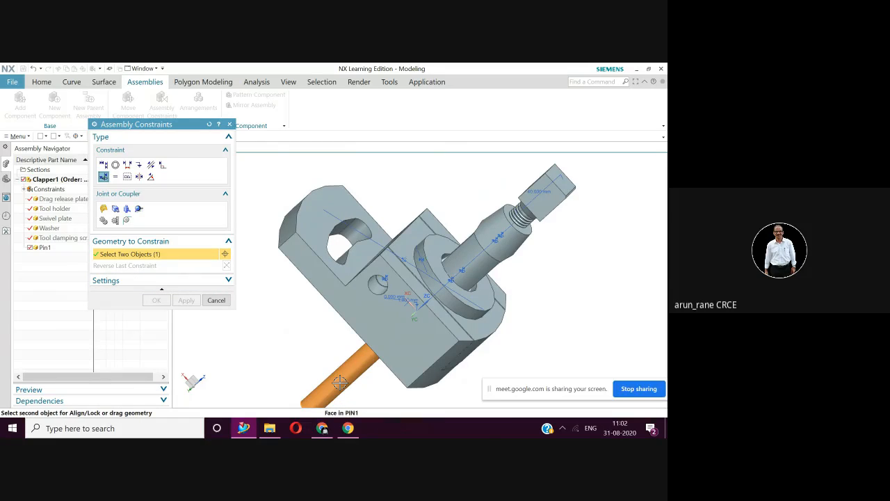
pyautogui.click(380, 281)
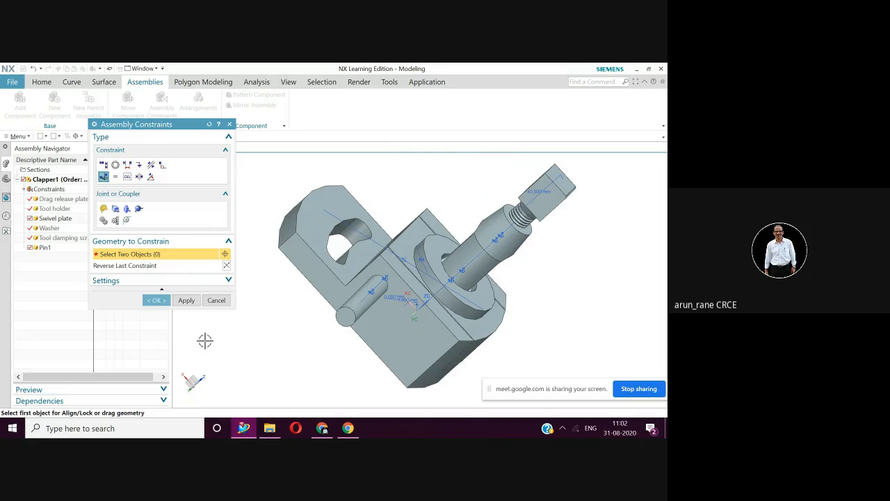
pyautogui.click(156, 301)
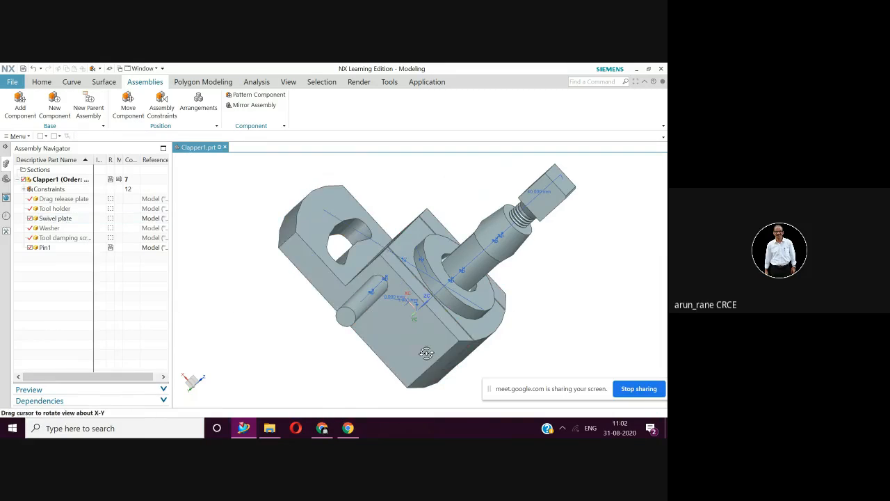
# Step: Examine how the pin sits in the swivel plate's side hole and dismiss the low-battery notification
pyautogui.moveTo(427, 353); pyautogui.dragTo(401, 359, button='middle')
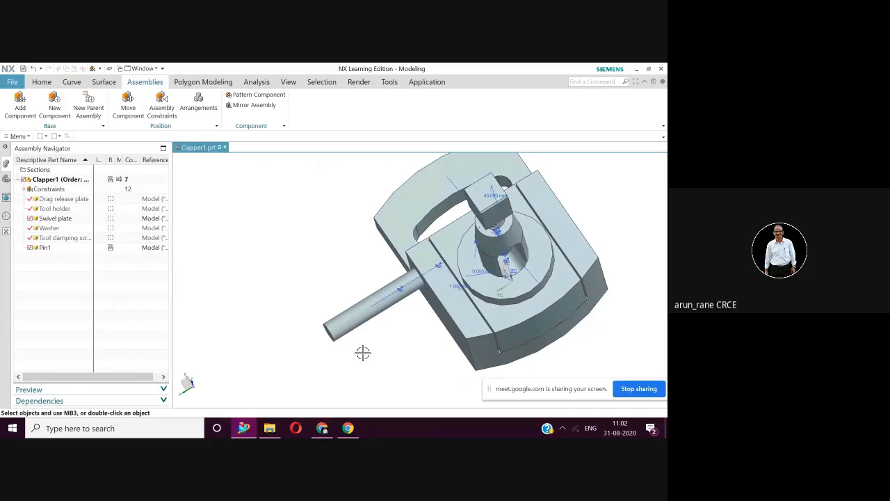
pyautogui.moveTo(440, 311); pyautogui.dragTo(321, 335, button='middle')
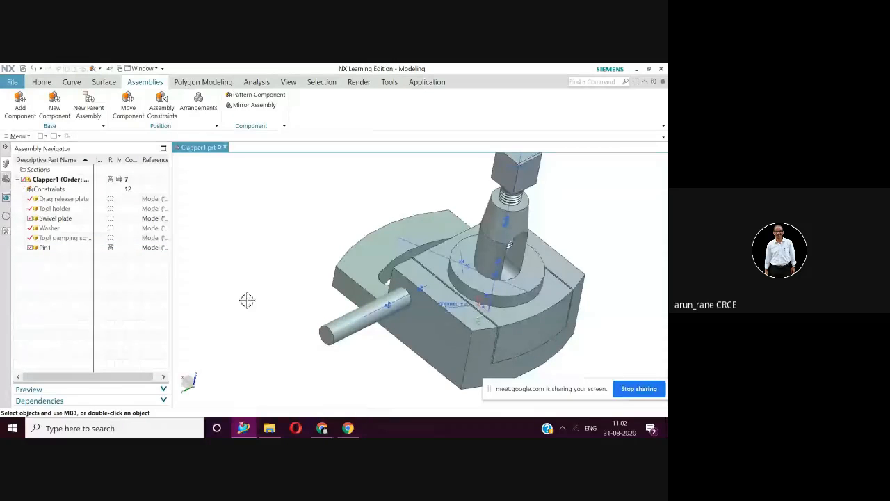
pyautogui.scroll(-1, 476, 361)
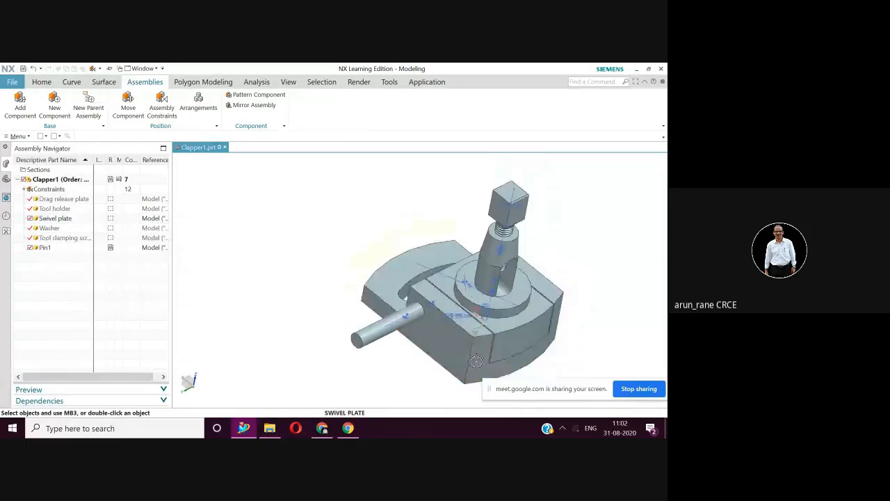
pyautogui.moveTo(476, 361); pyautogui.dragTo(462, 331, button='middle')
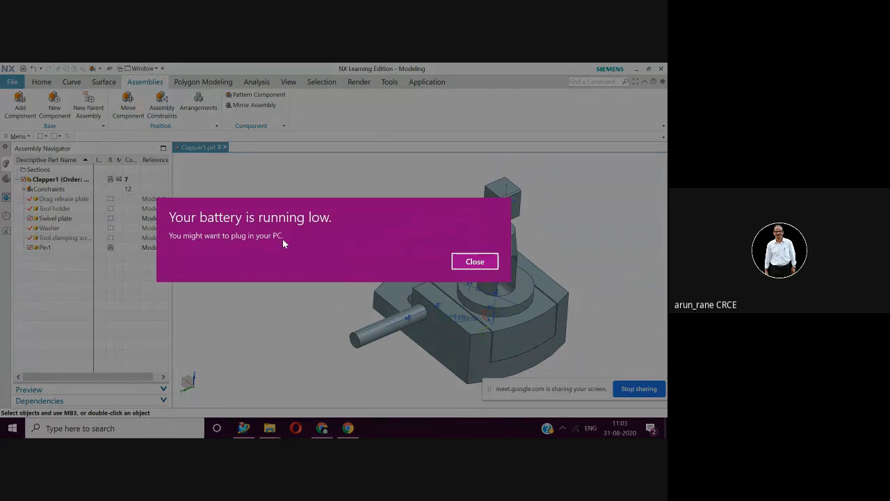
pyautogui.click(471, 259)
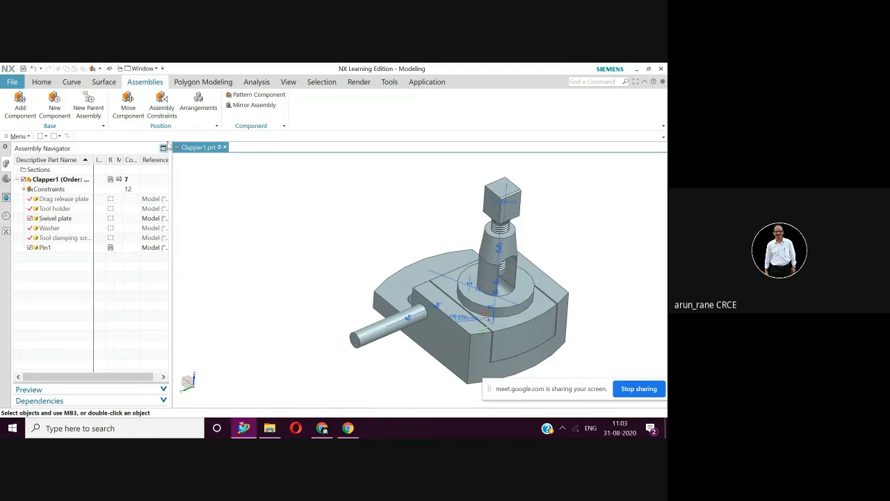
# Step: Add a 1.5 mm Distance constraint between the pin's outer end face and the swivel plate's side face
pyautogui.click(150, 113)
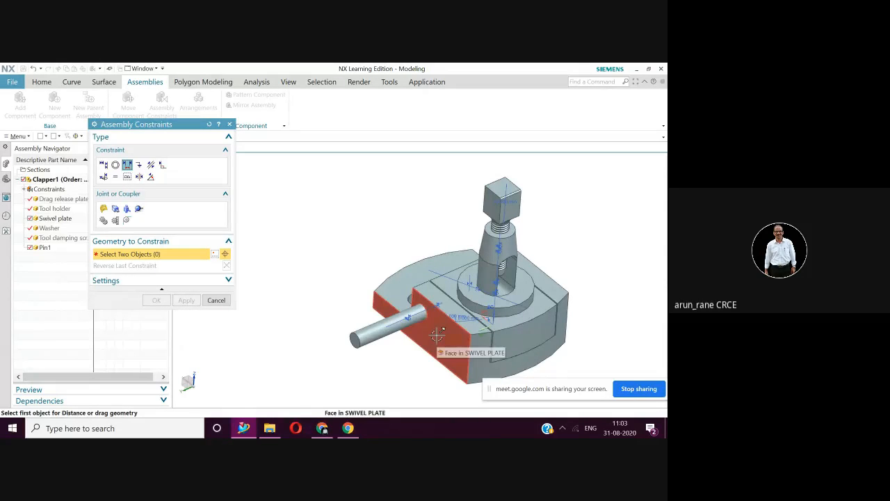
pyautogui.moveTo(437, 335); pyautogui.dragTo(436, 327, button='middle')
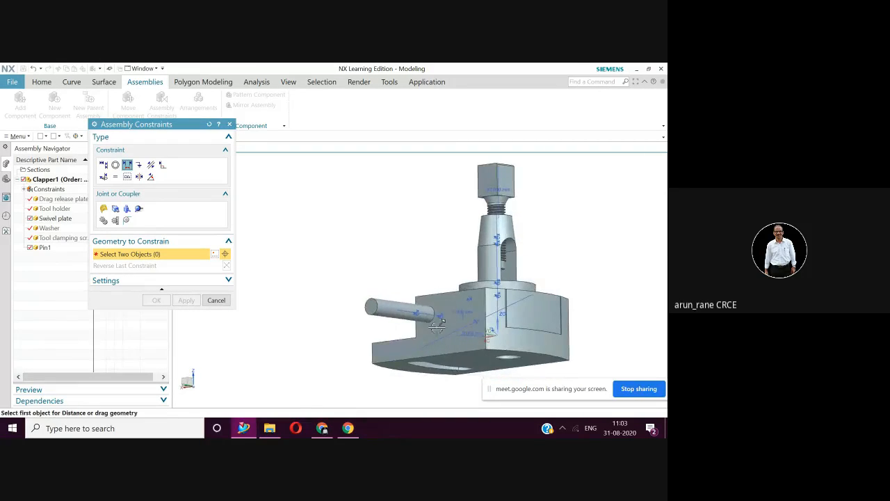
pyautogui.click(372, 306)
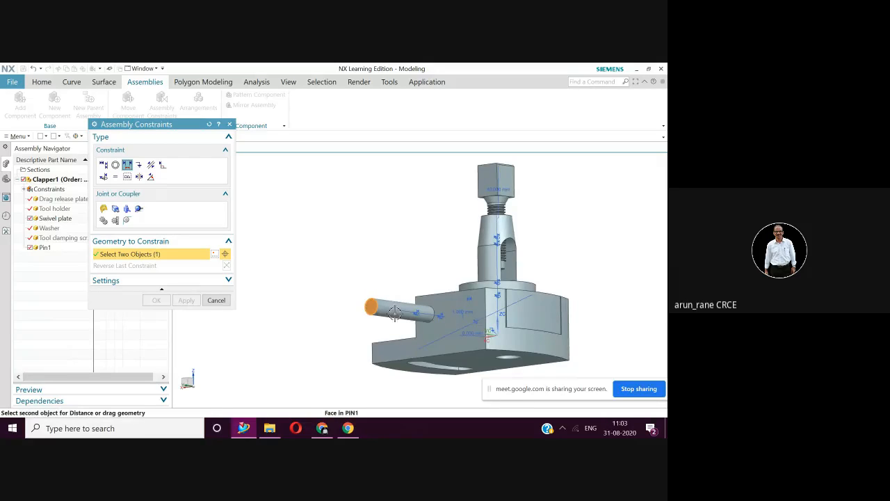
pyautogui.click(477, 301)
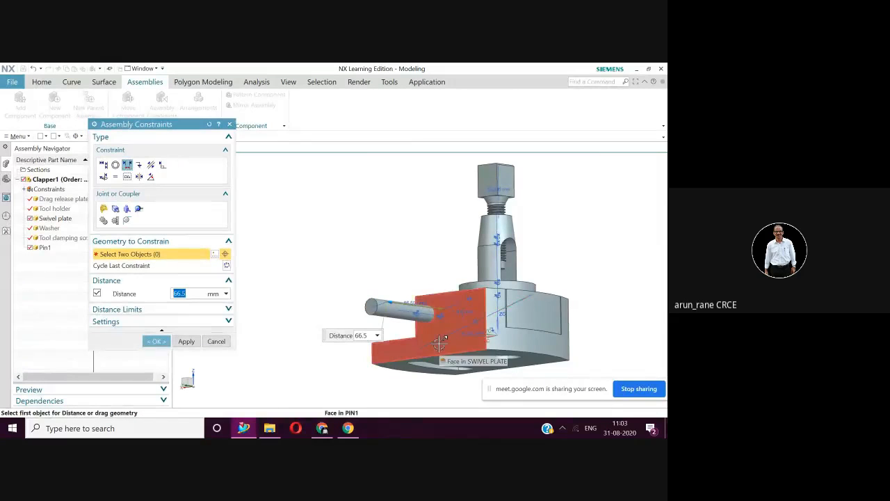
pyautogui.moveTo(436, 344); pyautogui.dragTo(427, 367, button='middle')
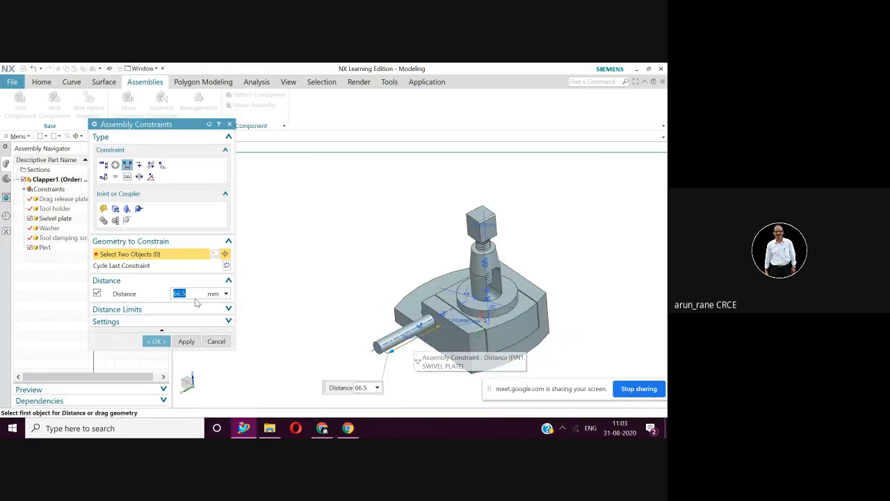
pyautogui.write('1')
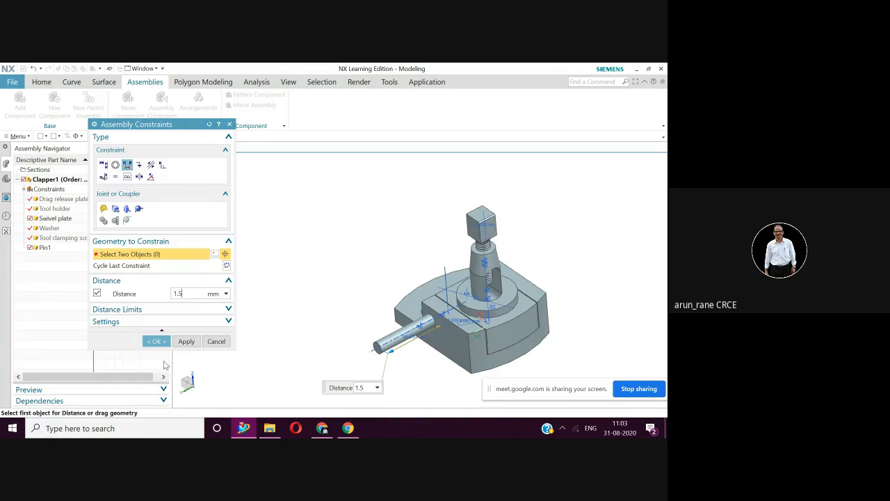
pyautogui.click(156, 341)
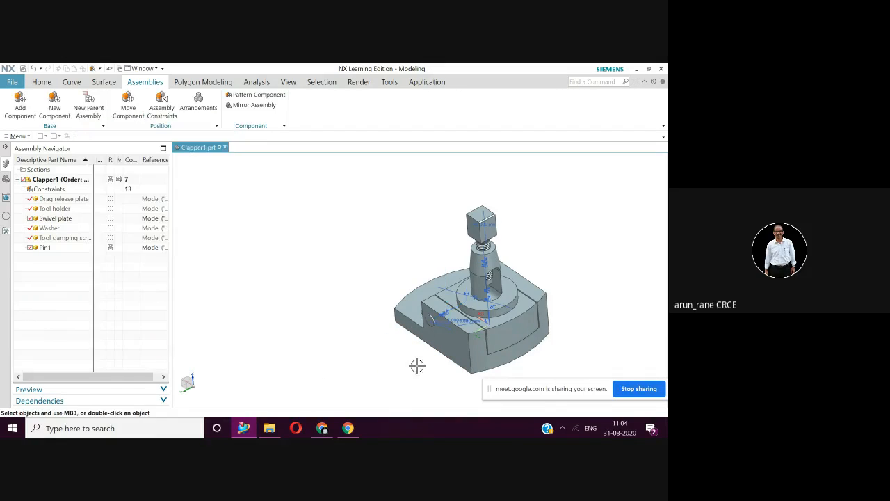
pyautogui.moveTo(468, 354); pyautogui.dragTo(493, 357, button='middle')
pyautogui.scroll(2, 506, 323)
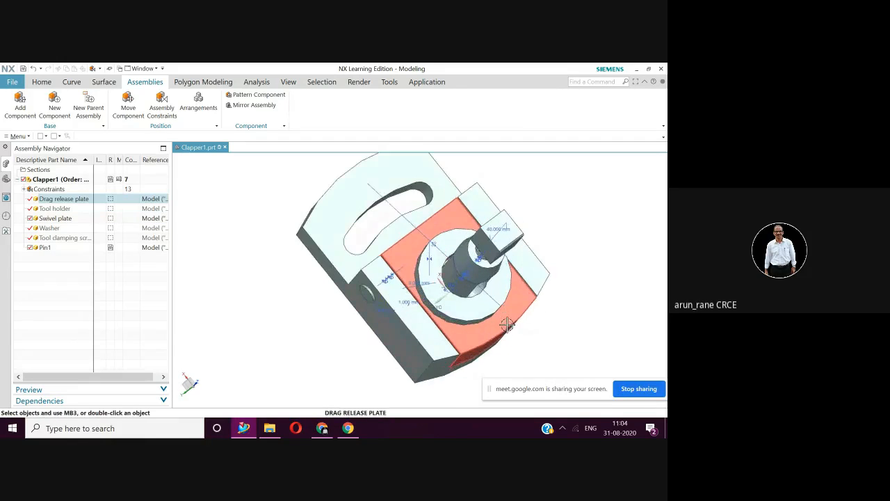
# Step: Save the Clapper1 assembly and examine how the constrained pin sits in the swivel plate
pyautogui.moveTo(504, 324)
pyautogui.mouseDown(button='middle')
pyautogui.moveTo(495, 334)
pyautogui.moveTo(513, 318)
pyautogui.mouseUp(button='middle')
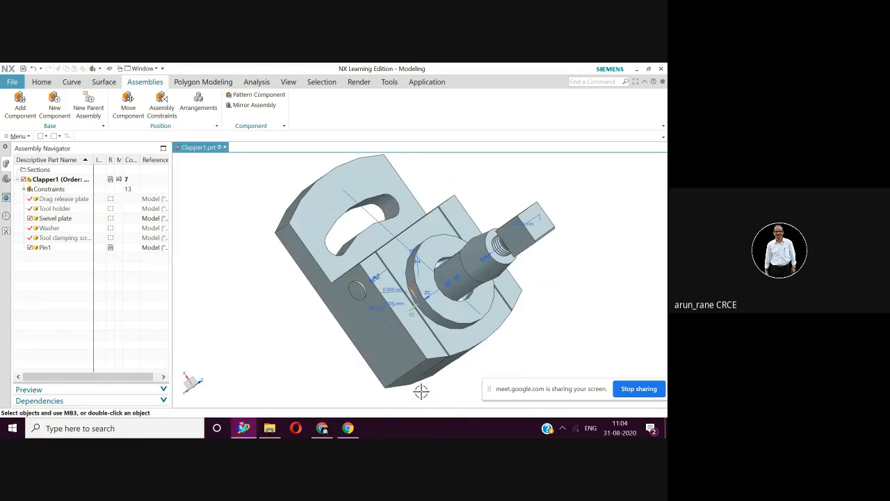
pyautogui.hotkey('ctrl', 's')
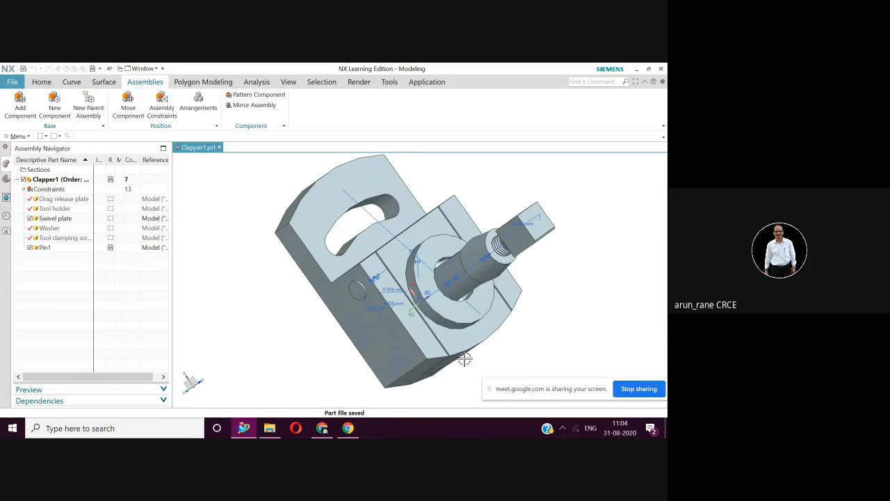
pyautogui.moveTo(461, 360); pyautogui.dragTo(430, 324, button='middle')
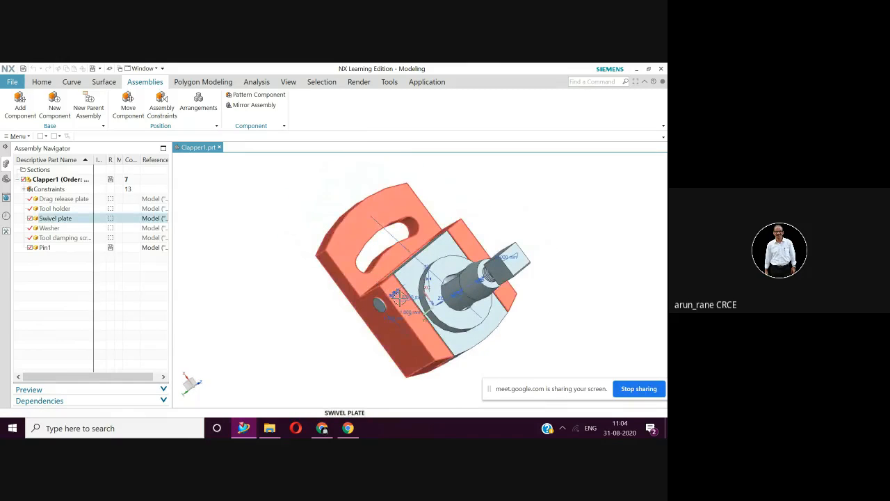
pyautogui.scroll(4, 392, 281)
pyautogui.moveTo(392, 281); pyautogui.dragTo(392, 239, button='middle')
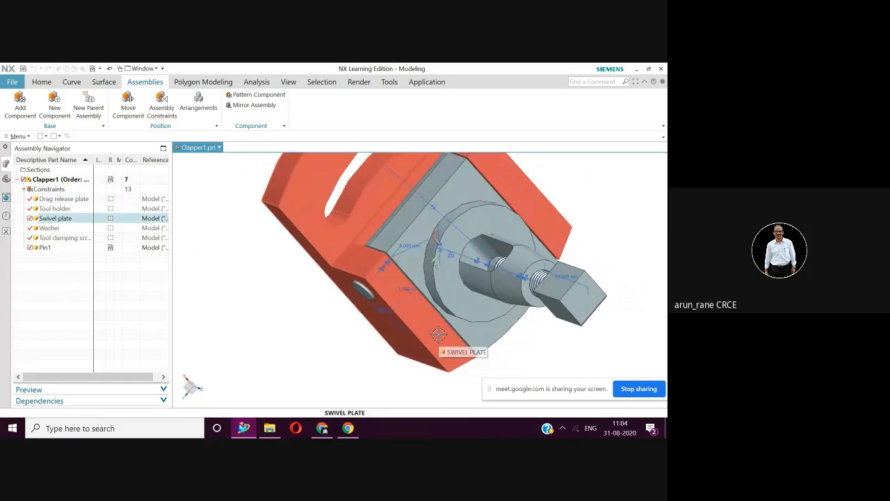
pyautogui.scroll(-1, 439, 334)
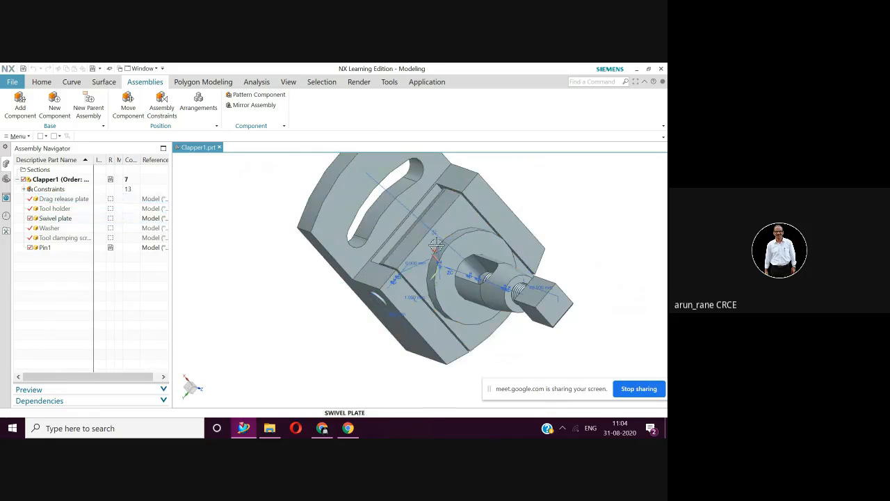
pyautogui.moveTo(436, 245)
pyautogui.mouseDown(button='middle')
pyautogui.moveTo(431, 228)
pyautogui.moveTo(438, 250)
pyautogui.mouseUp(button='middle')
pyautogui.hotkey('ctrl', 's')
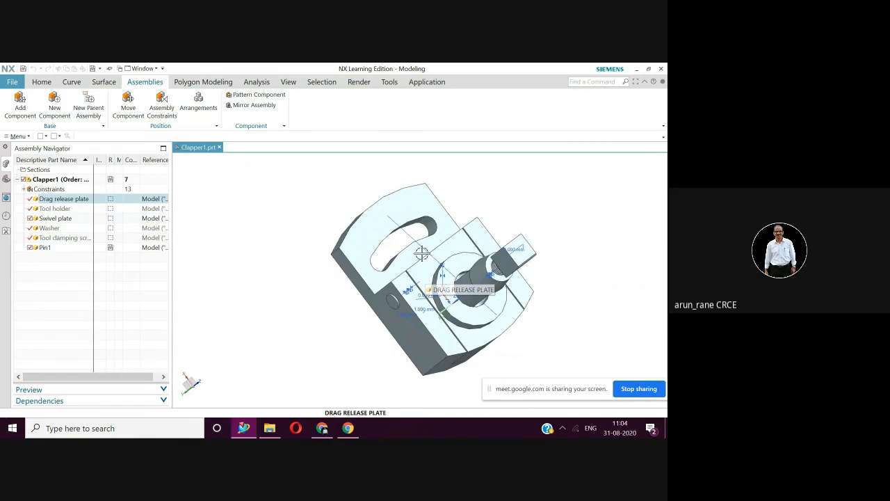
pyautogui.hotkey('ctrl', 's')
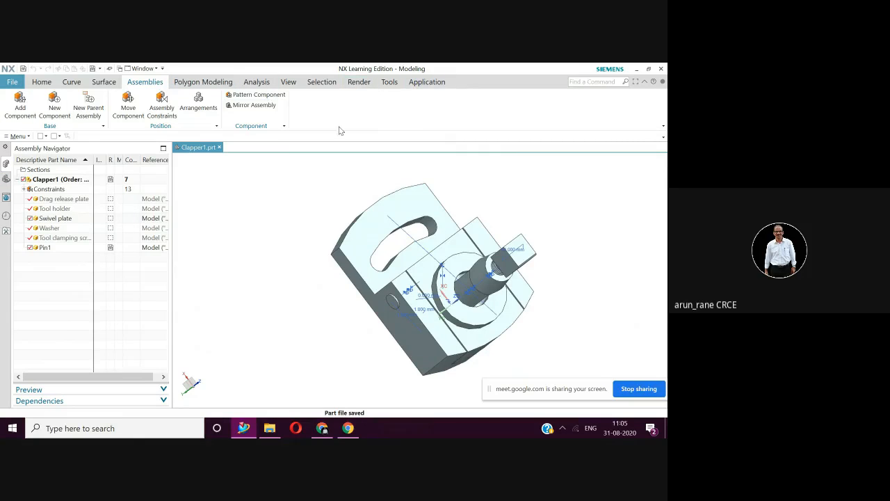
# Step: Open the Drag release plate part from the Clapper folder in the Modeling application
pyautogui.click(431, 82)
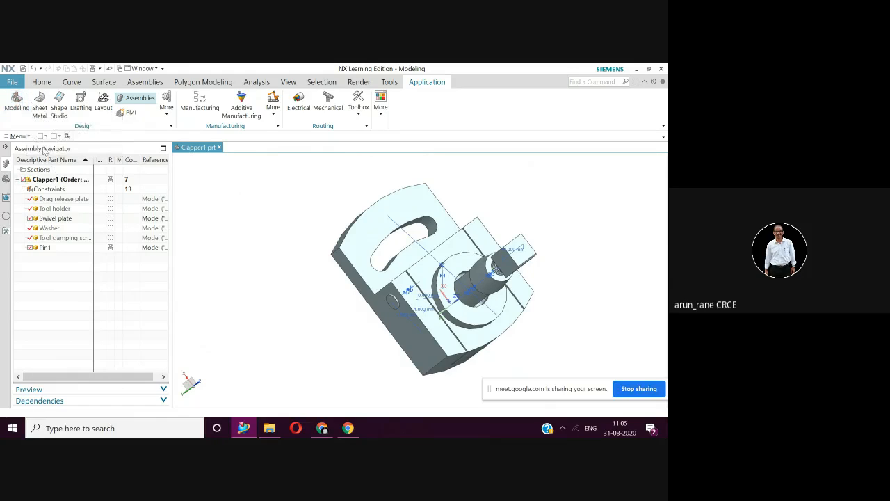
pyautogui.click(19, 101)
pyautogui.click(12, 82)
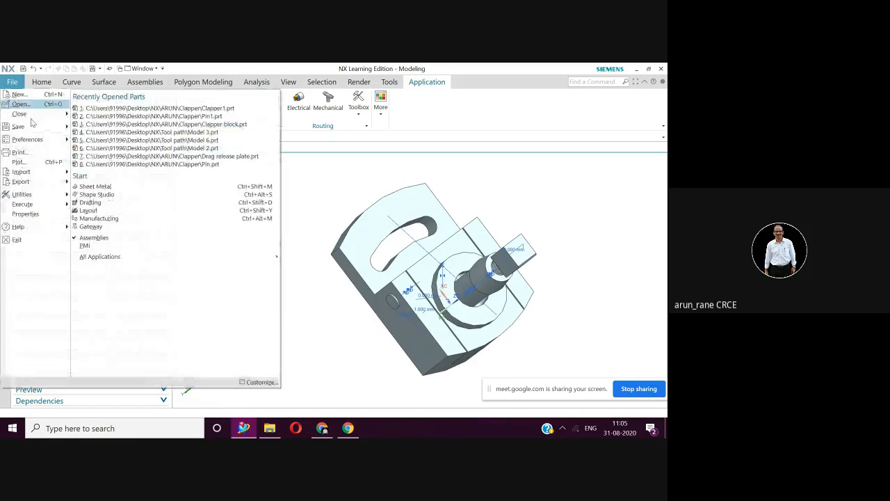
pyautogui.click(21, 104)
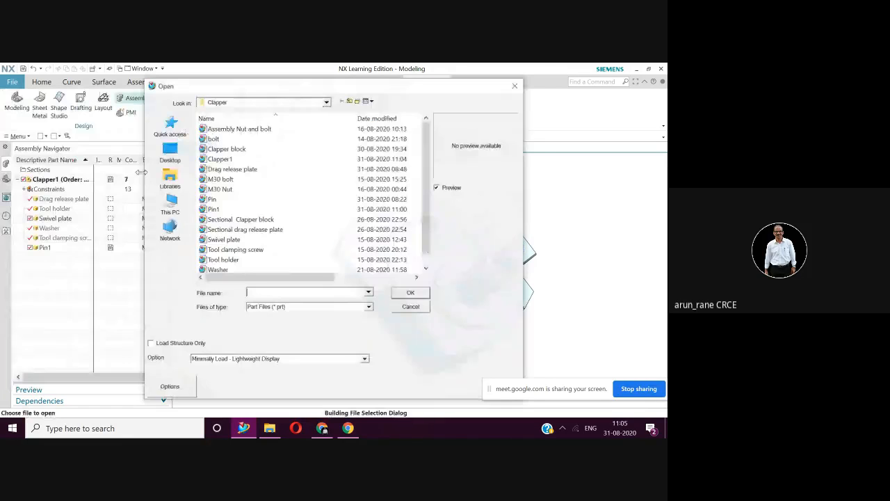
pyautogui.click(226, 169)
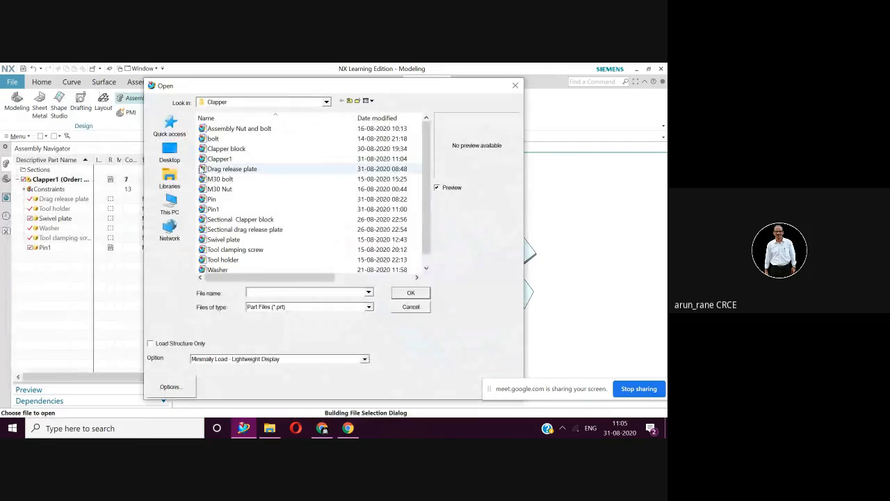
pyautogui.click(410, 293)
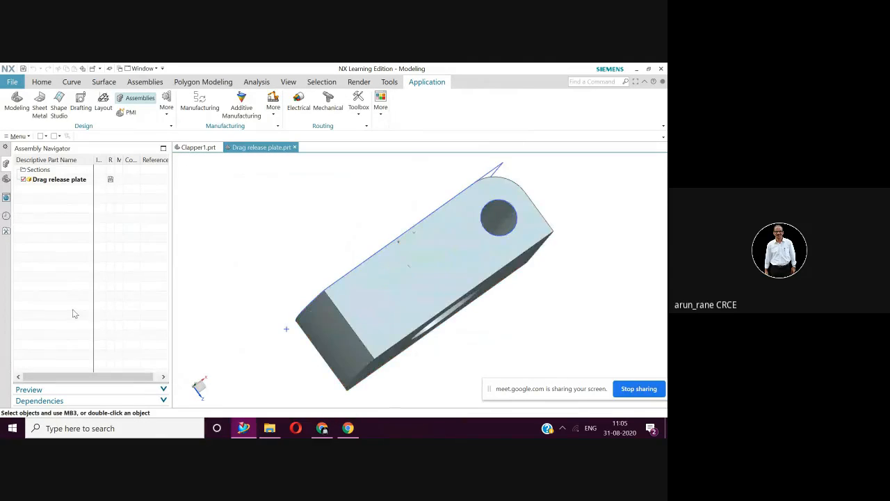
# Step: In the drag release plate's hole sketch, set the hole centre's horizontal distance from the plate's end to 15 mm, finish the sketch and save the part
pyautogui.click(6, 180)
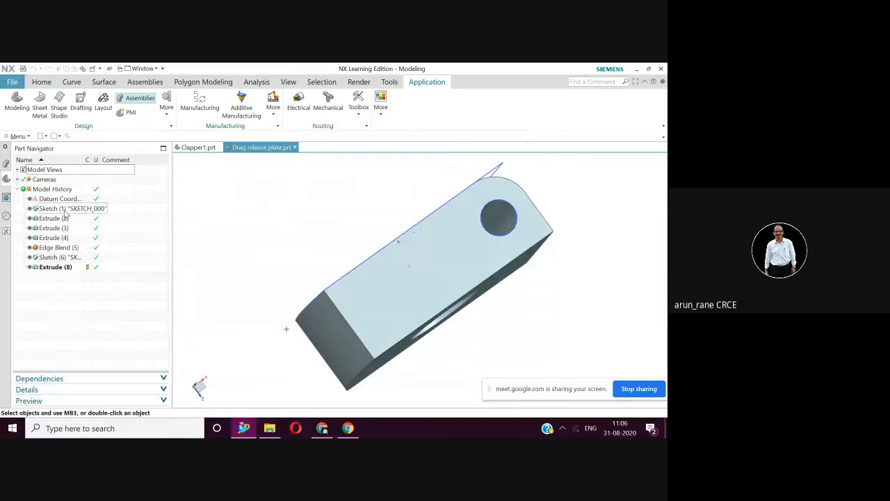
pyautogui.doubleClick(52, 258)
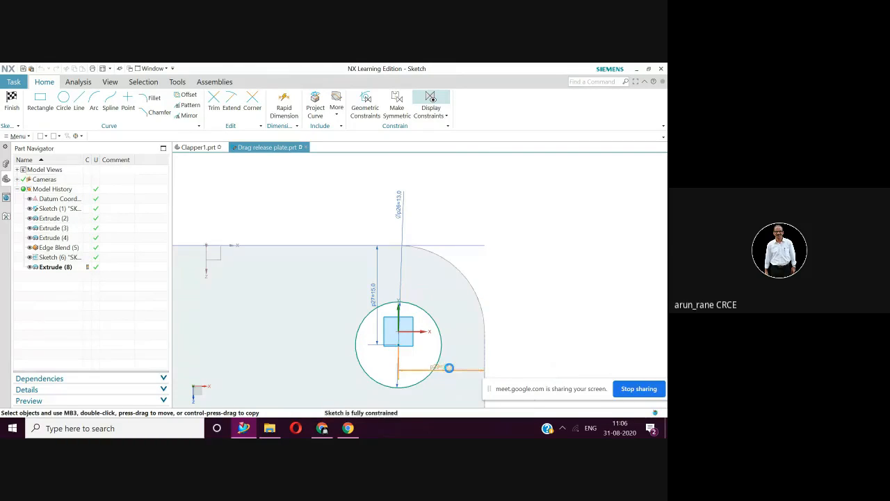
pyautogui.doubleClick(449, 367)
pyautogui.click(187, 270)
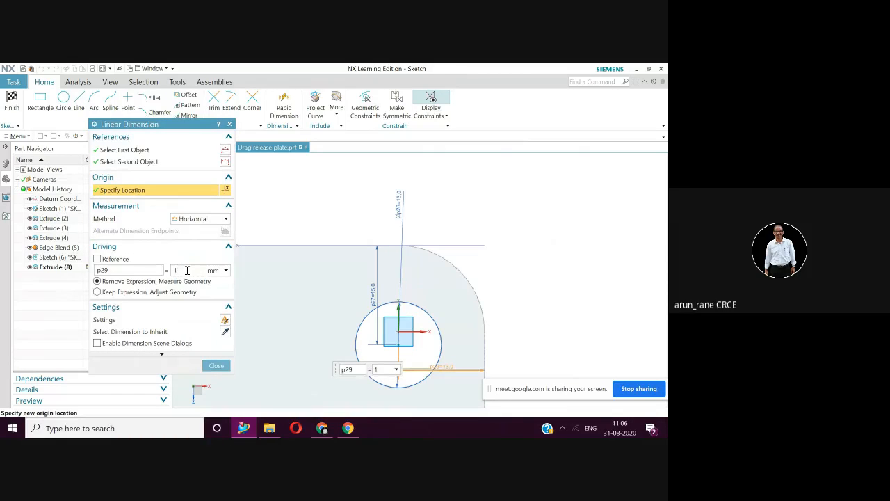
pyautogui.write('5')
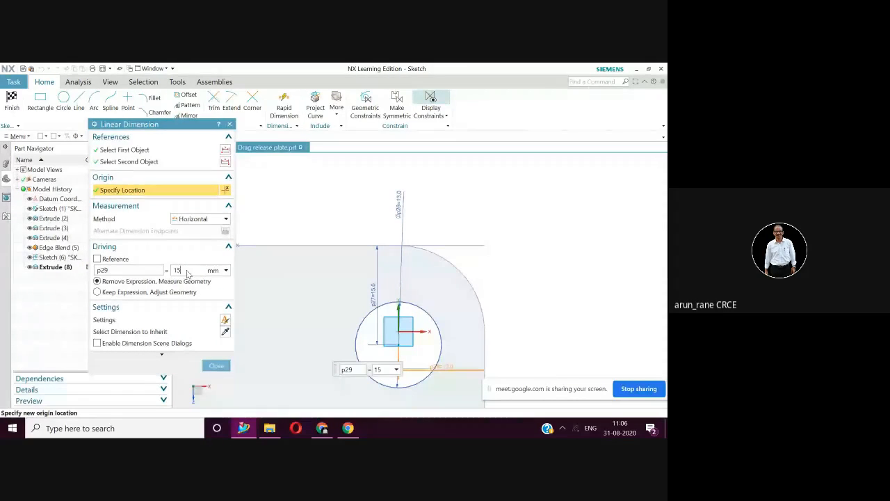
pyautogui.click(217, 366)
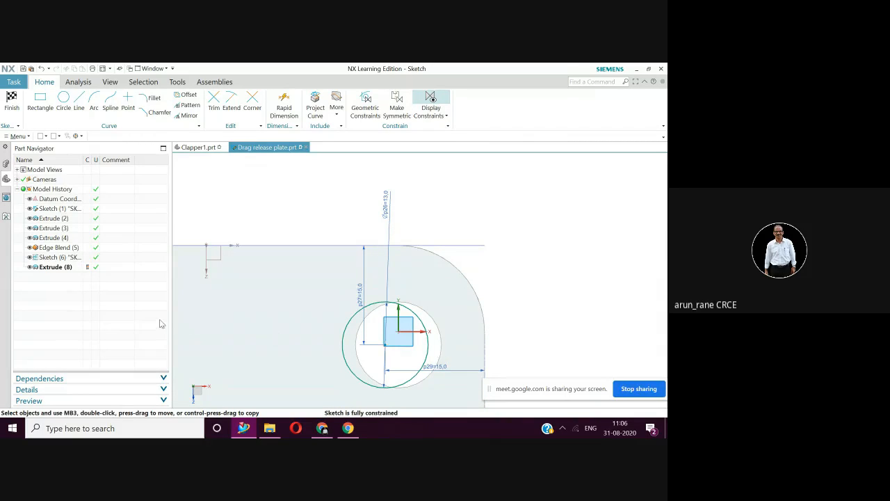
pyautogui.click(12, 101)
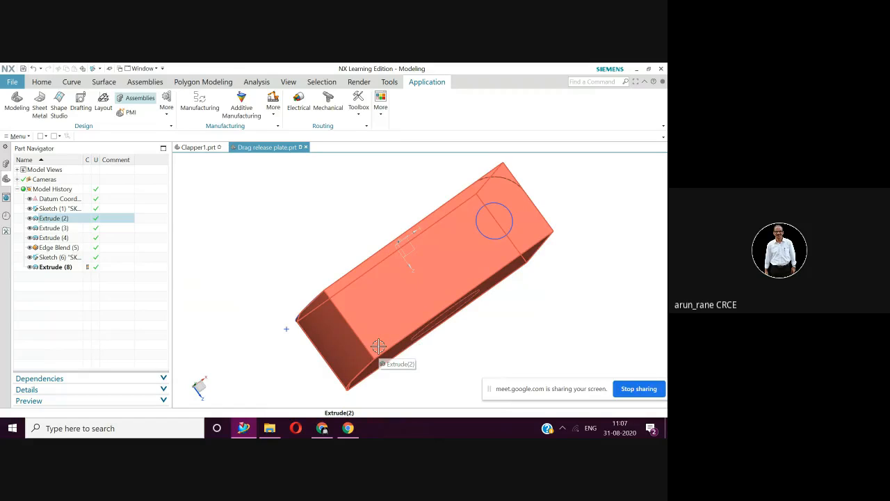
pyautogui.hotkey('ctrl', 's')
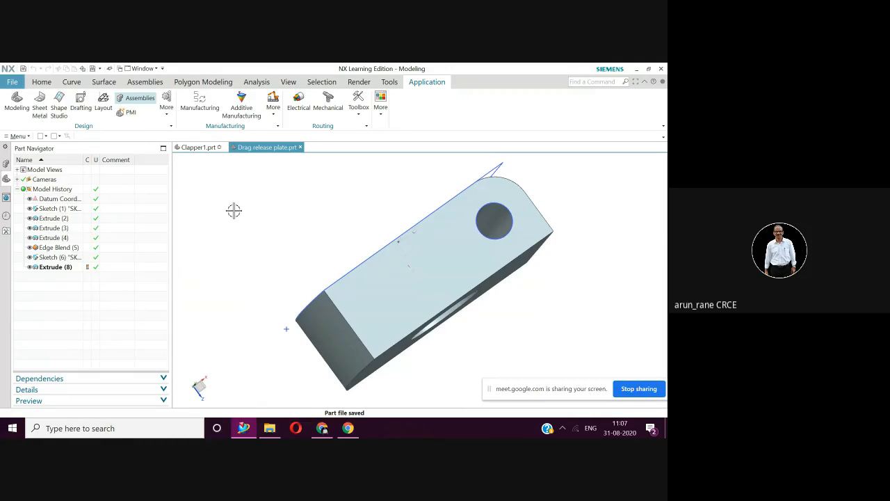
# Step: Return to the Clapper1 assembly, examine the fit between the drag release plate and swivel plate near the pin, and save the assembly
pyautogui.click(199, 147)
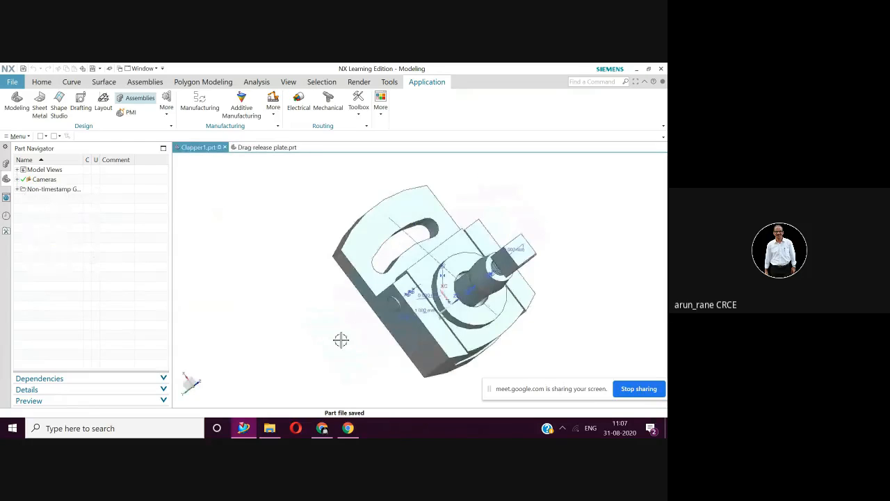
pyautogui.moveTo(341, 339); pyautogui.dragTo(353, 327, button='middle')
pyautogui.scroll(3, 410, 356)
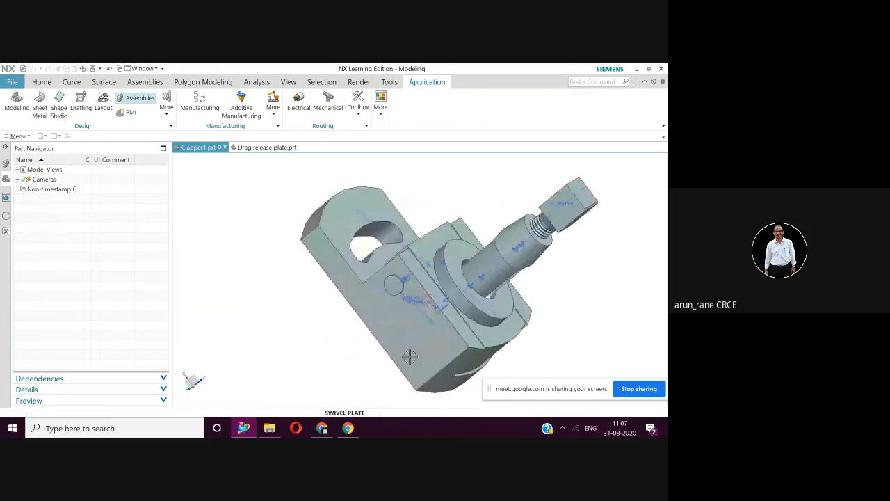
pyautogui.scroll(2, 409, 356)
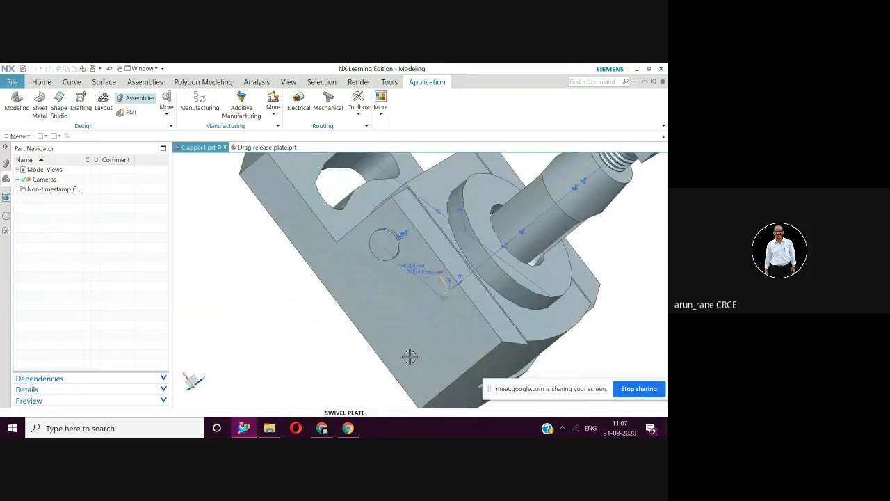
pyautogui.keyDown('shift'); pyautogui.moveTo(416, 365); pyautogui.dragTo(415, 393, button='middle'); pyautogui.keyUp('shift')
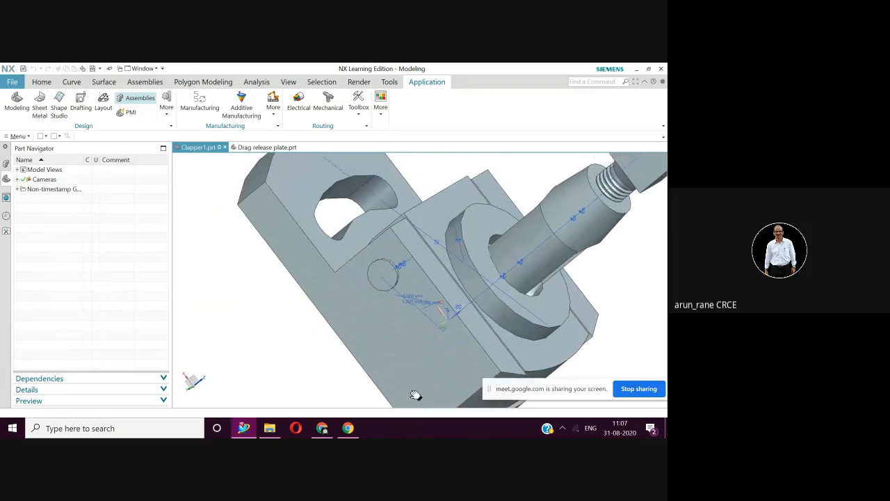
pyautogui.scroll(1, 408, 383)
pyautogui.keyDown('shift'); pyautogui.moveTo(407, 381); pyautogui.dragTo(408, 417, button='middle'); pyautogui.keyUp('shift')
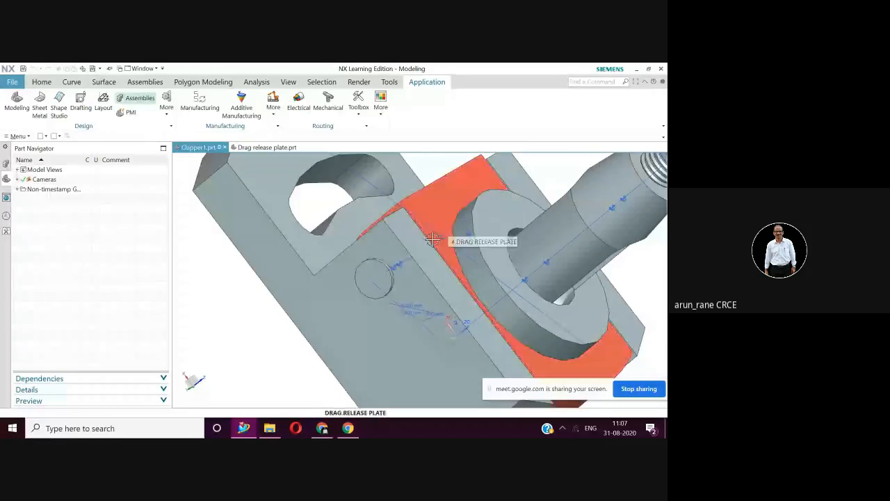
pyautogui.hotkey('ctrl', 's')
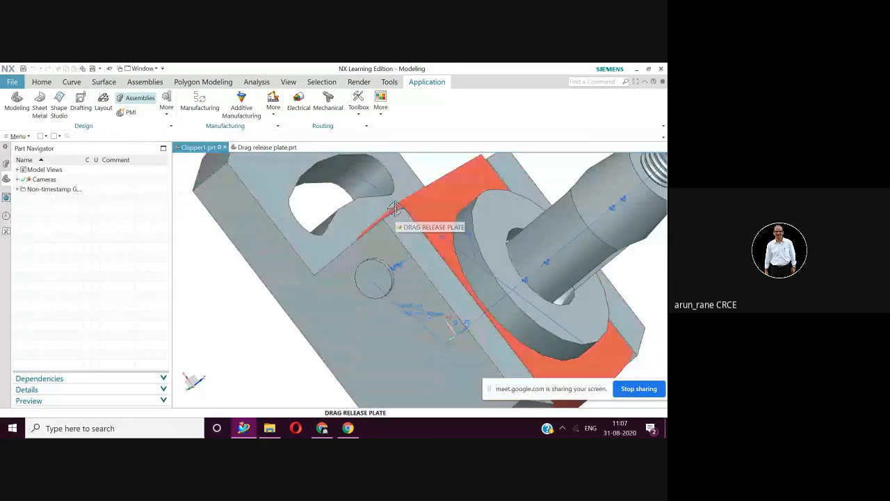
pyautogui.scroll(-2, 479, 287)
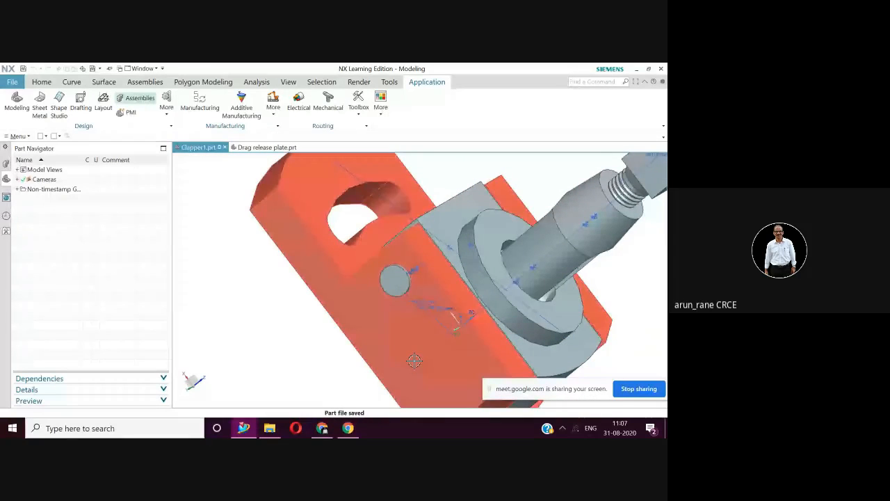
pyautogui.moveTo(414, 360); pyautogui.dragTo(425, 327, button='middle')
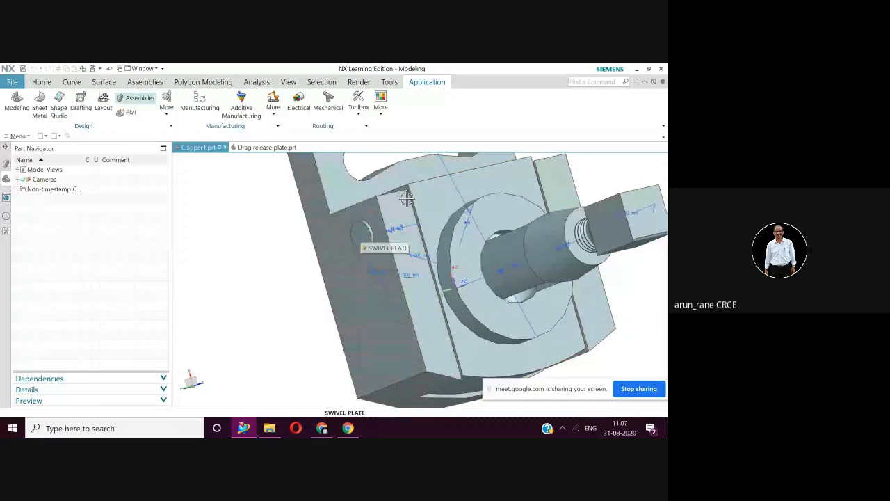
pyautogui.scroll(-2, 401, 253)
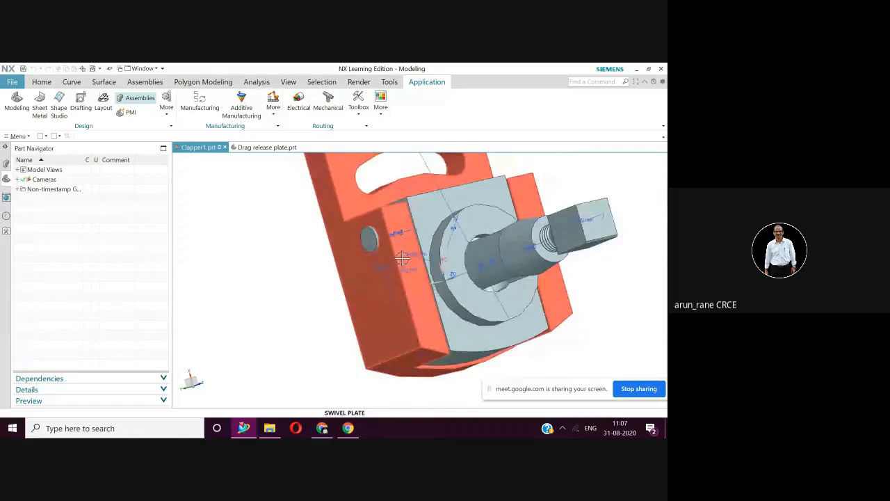
pyautogui.moveTo(402, 257); pyautogui.dragTo(407, 308, button='middle')
pyautogui.scroll(-2, 408, 308)
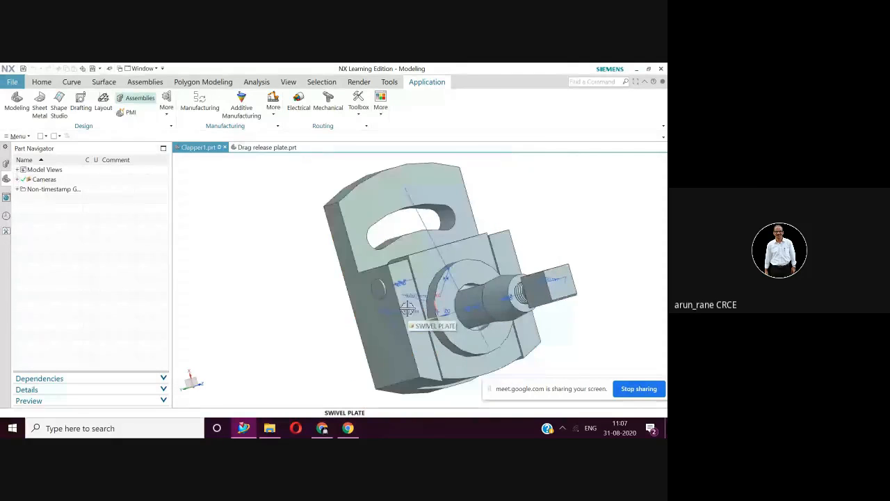
pyautogui.scroll(3, 407, 296)
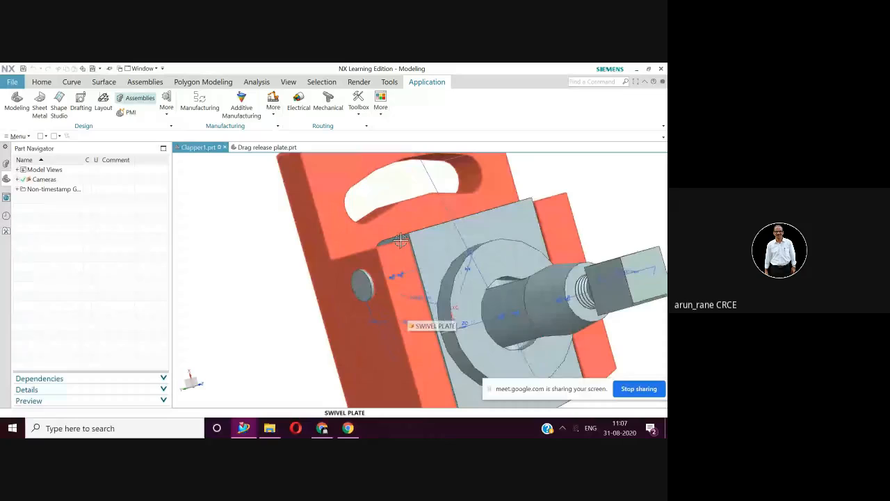
pyautogui.hotkey('ctrl', 's')
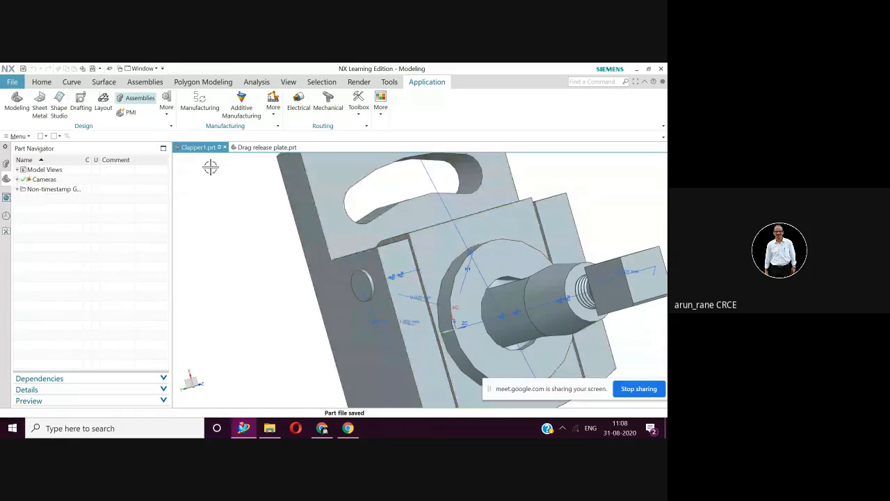
# Step: Reopen the drag release plate's hole sketch and set the hole centre's horizontal distance from the plate's end to 13 mm
pyautogui.click(267, 146)
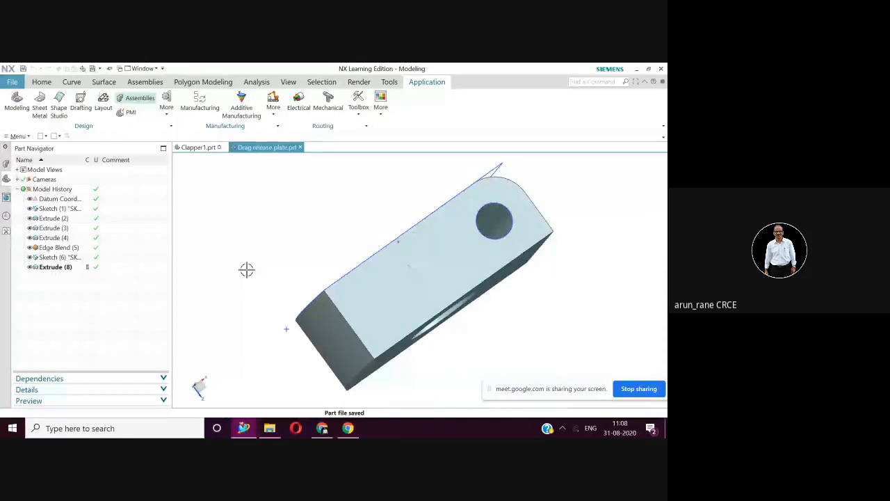
pyautogui.doubleClick(61, 259)
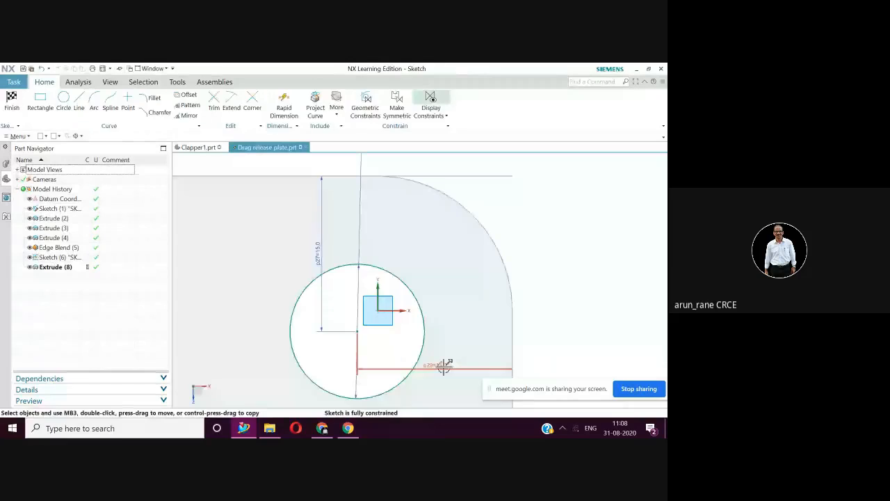
pyautogui.doubleClick(444, 366)
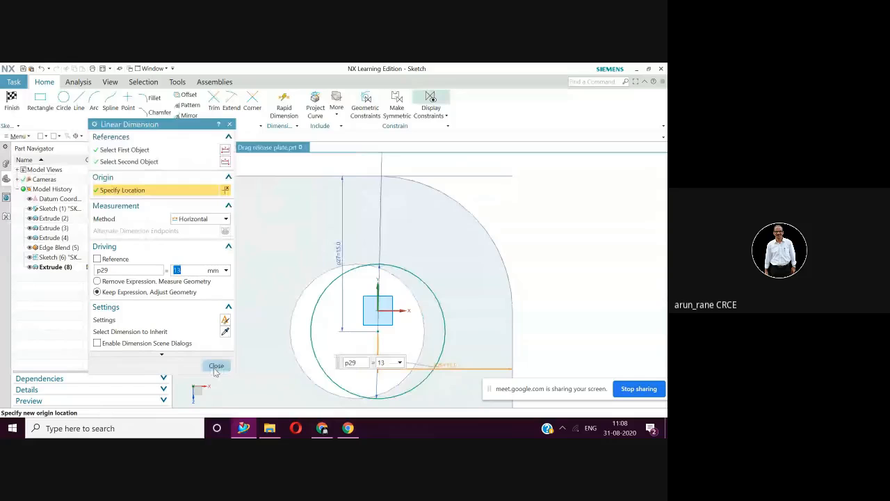
pyautogui.click(216, 367)
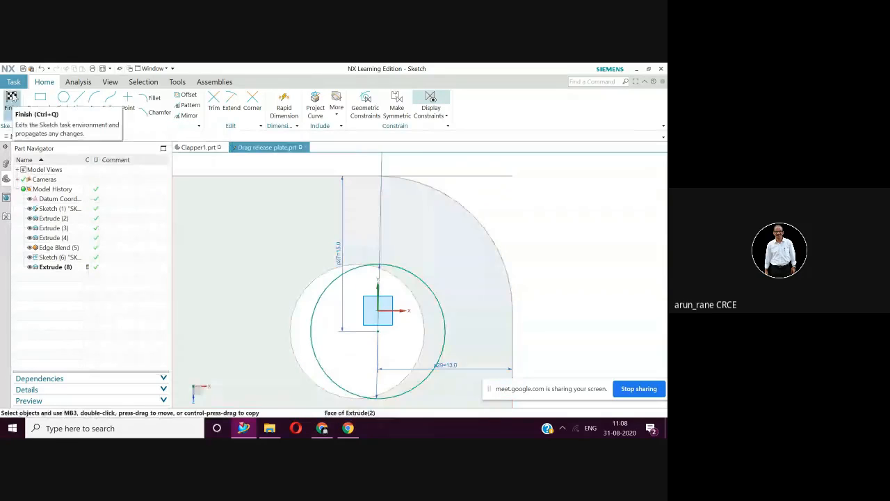
# Step: Finish the drag release plate's hole sketch and save the part
pyautogui.click(11, 97)
pyautogui.hotkey('ctrl', 's')
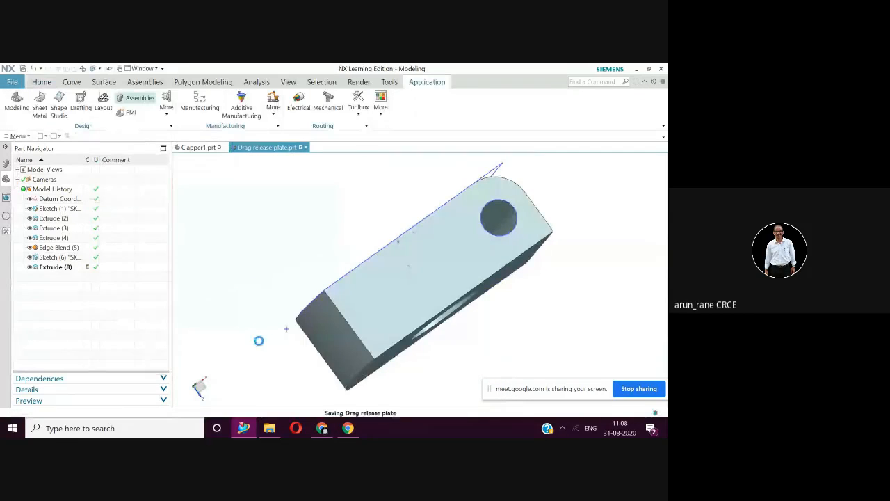
# Step: Return to the Clapper1 assembly, examine the drag release plate's fit around the pin and swivel plate, and save the assembly
pyautogui.moveTo(194, 153)
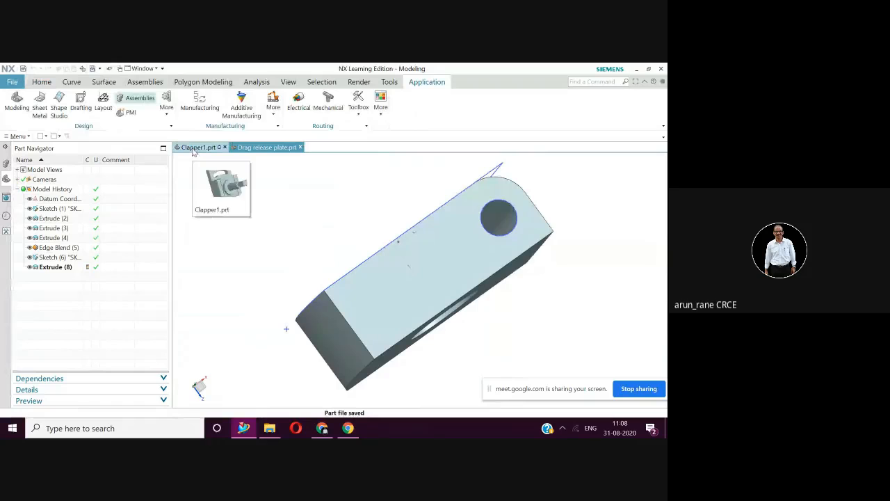
pyautogui.click(198, 146)
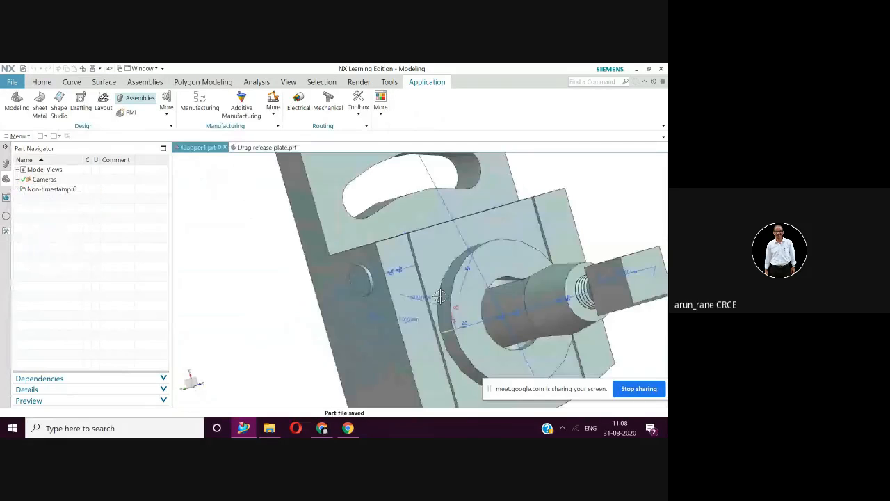
pyautogui.moveTo(439, 295); pyautogui.dragTo(456, 254, button='middle')
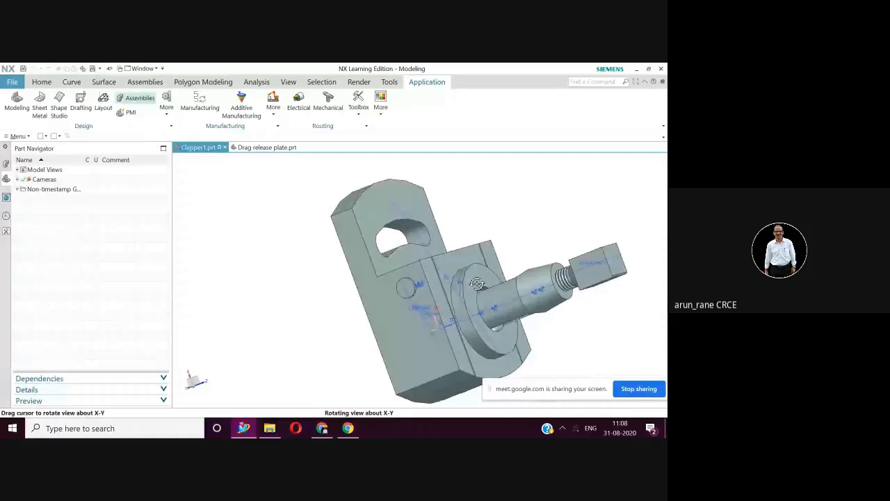
pyautogui.hotkey('ctrl', 's')
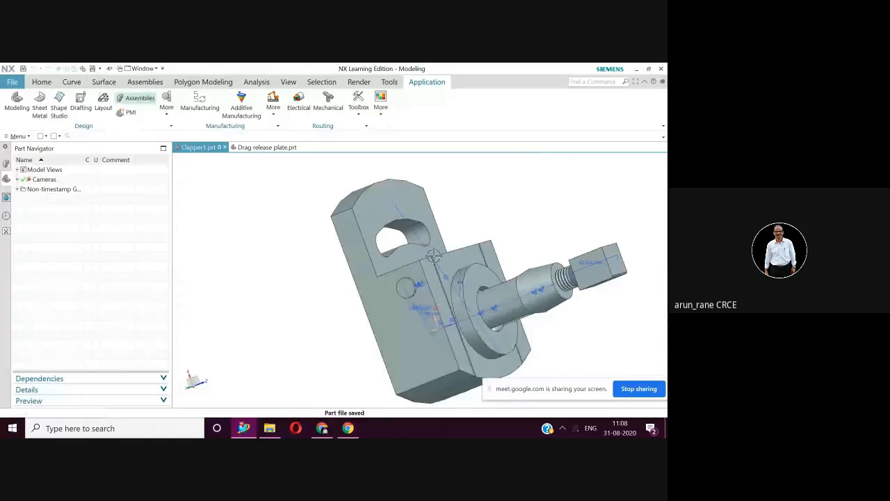
pyautogui.scroll(2, 433, 255)
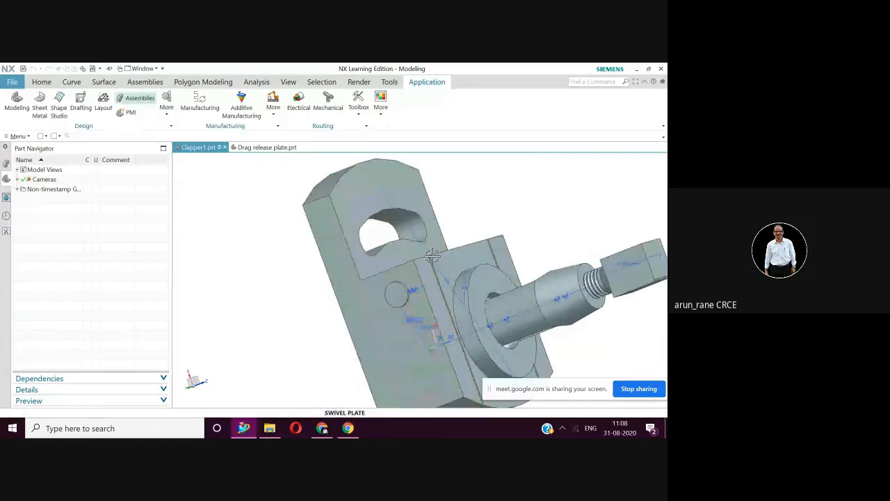
pyautogui.scroll(-3, 486, 357)
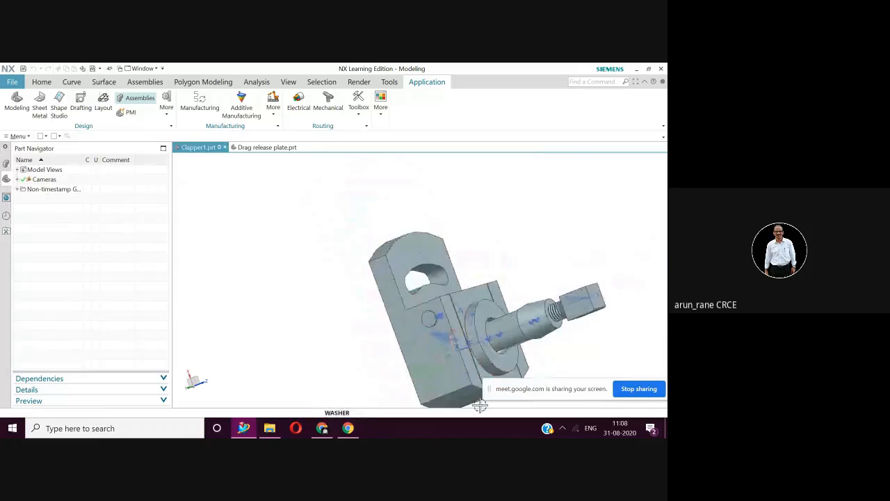
pyautogui.moveTo(477, 403); pyautogui.dragTo(473, 326, button='middle')
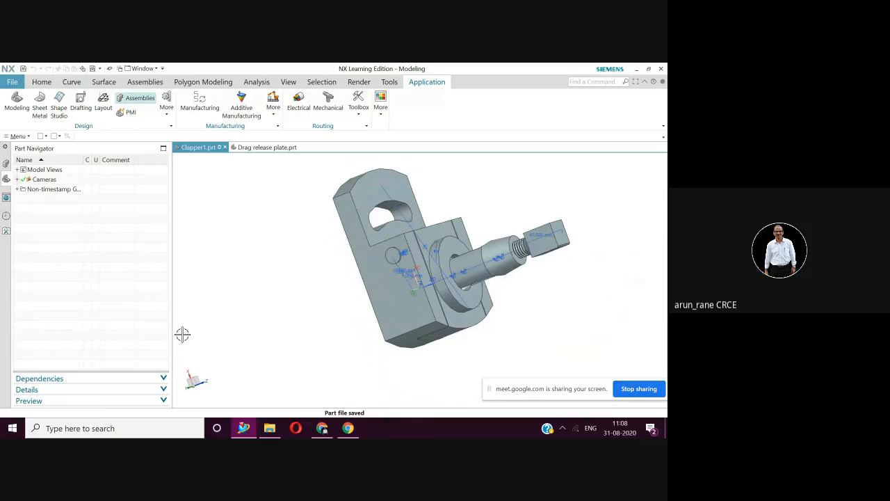
pyautogui.hotkey('ctrl', 's')
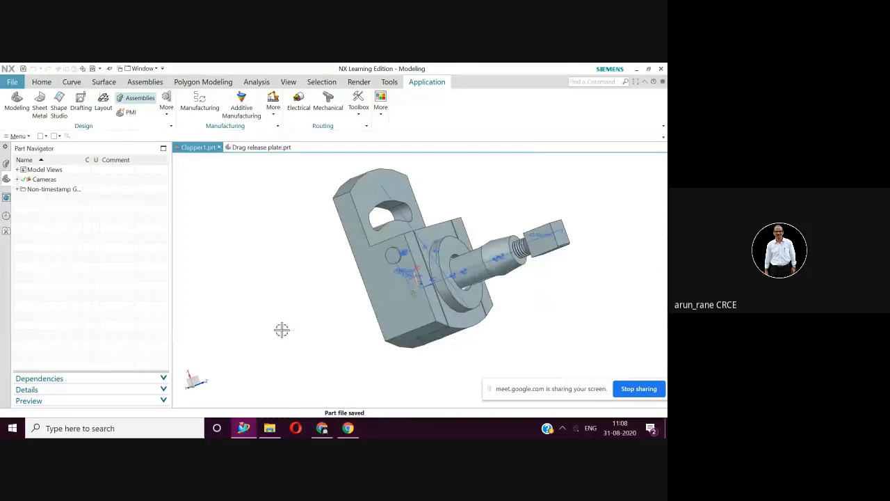
pyautogui.scroll(2, 282, 329)
pyautogui.moveTo(283, 327); pyautogui.dragTo(330, 354, button='middle')
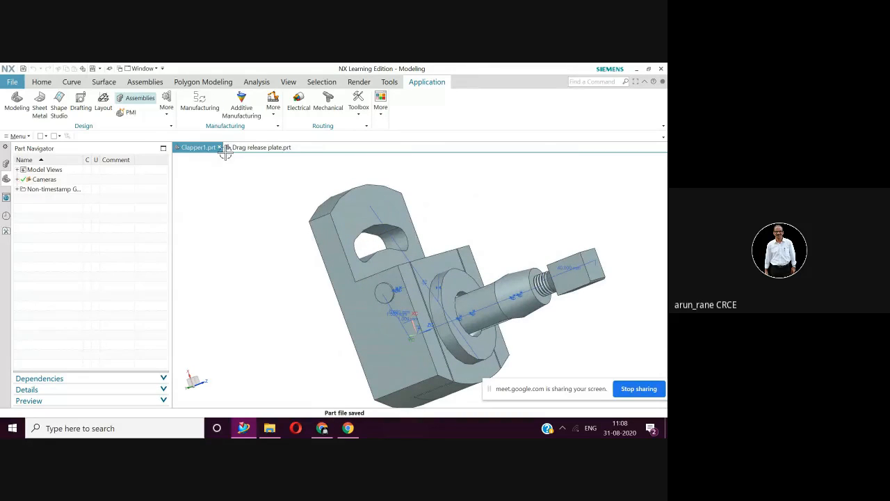
# Step: Start a drawing of the drag release plate on an A3 template sheet, leaving the title block unfilled
pyautogui.moveTo(224, 152)
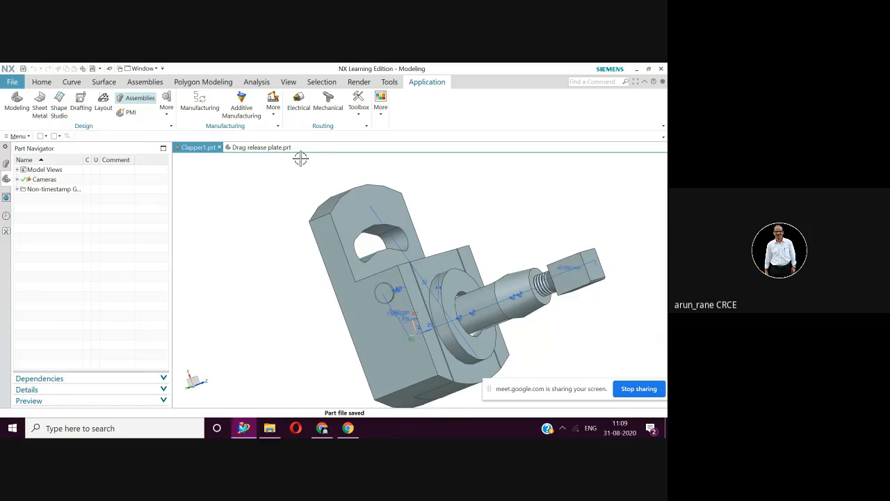
pyautogui.click(258, 149)
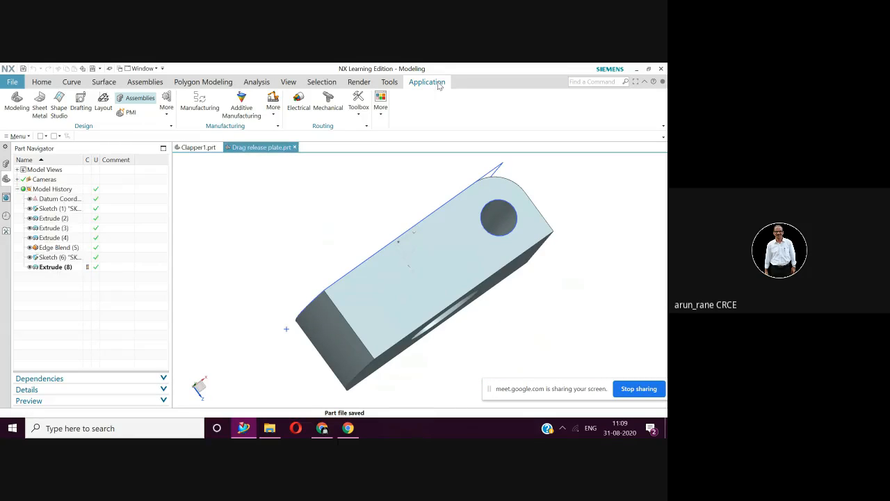
pyautogui.click(77, 106)
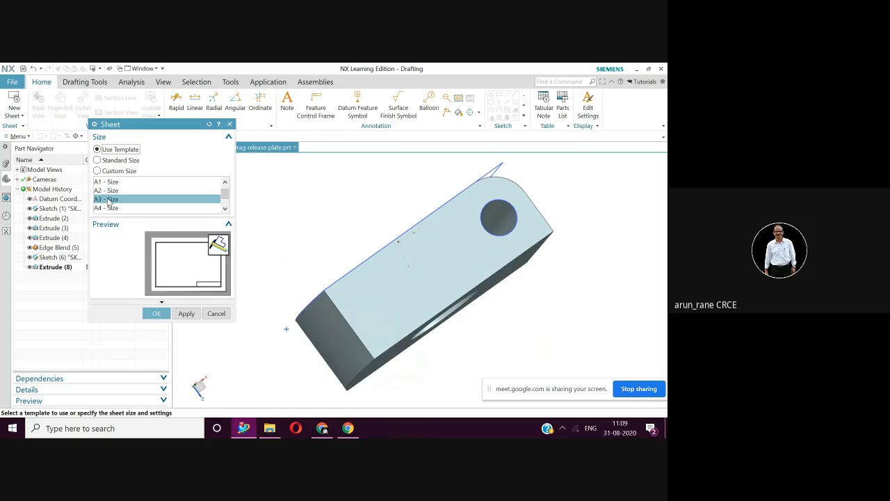
pyautogui.click(154, 313)
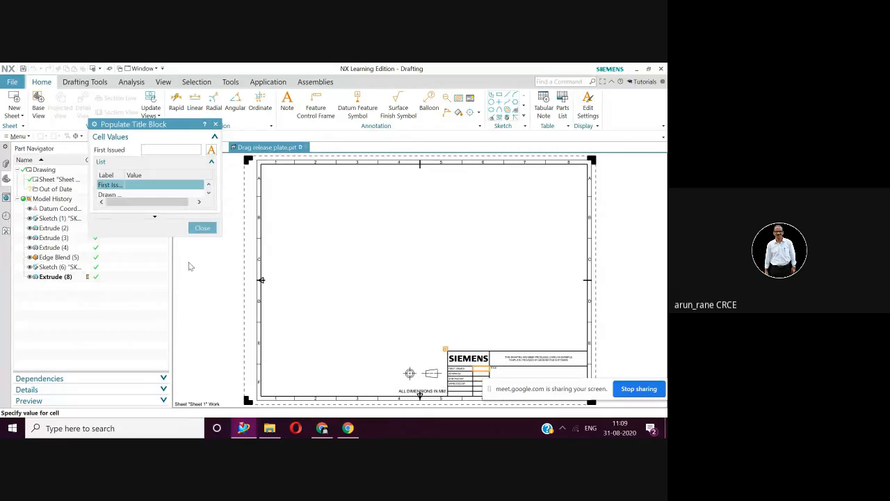
pyautogui.click(193, 148)
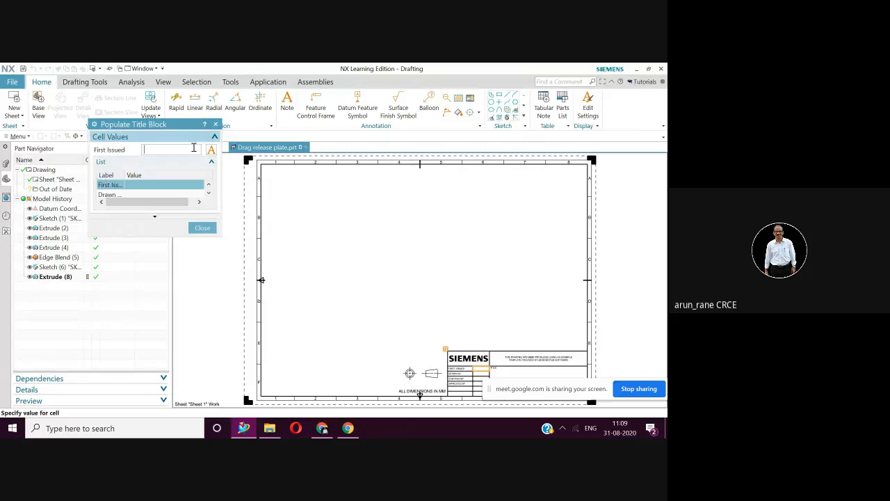
pyautogui.click(203, 227)
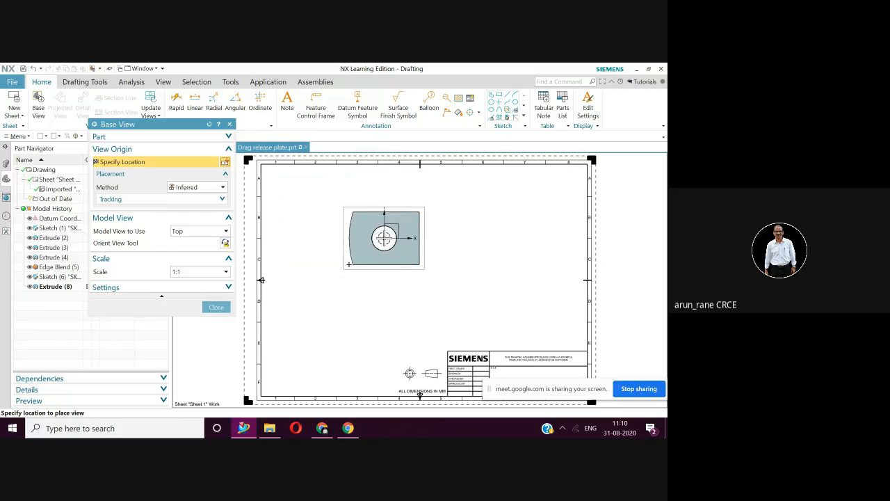
# Step: Place the drag release plate's Top base view at 1:1 scale, with projected views below, right, left and above it
pyautogui.click(390, 235)
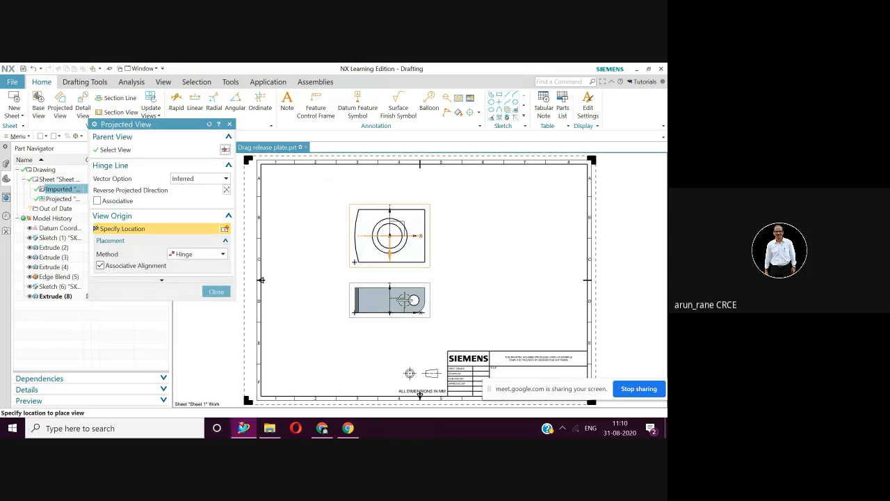
pyautogui.click(404, 299)
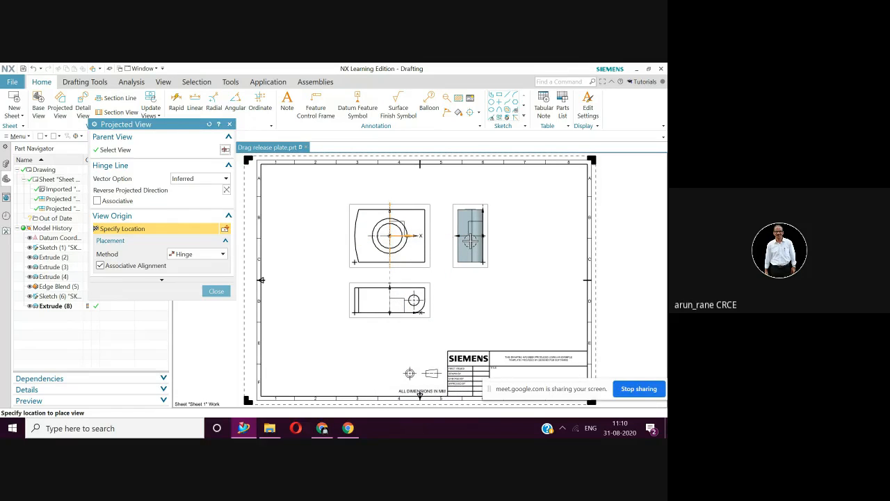
pyautogui.click(461, 292)
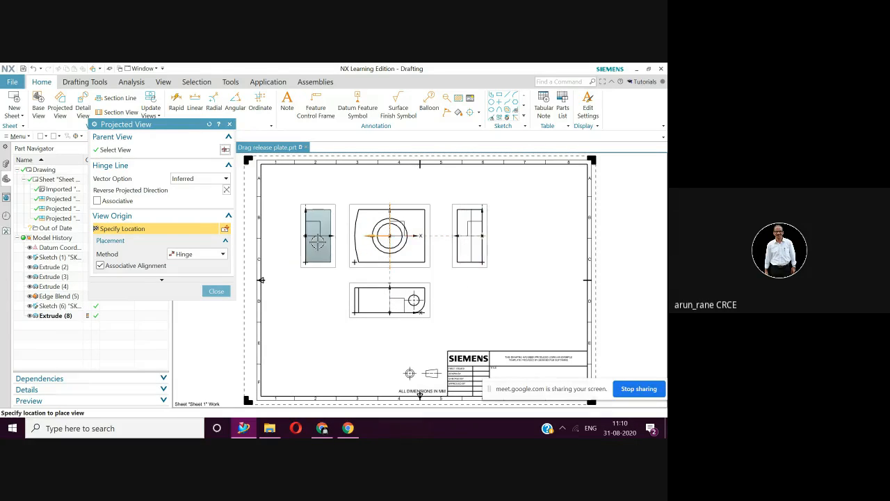
pyautogui.click(317, 240)
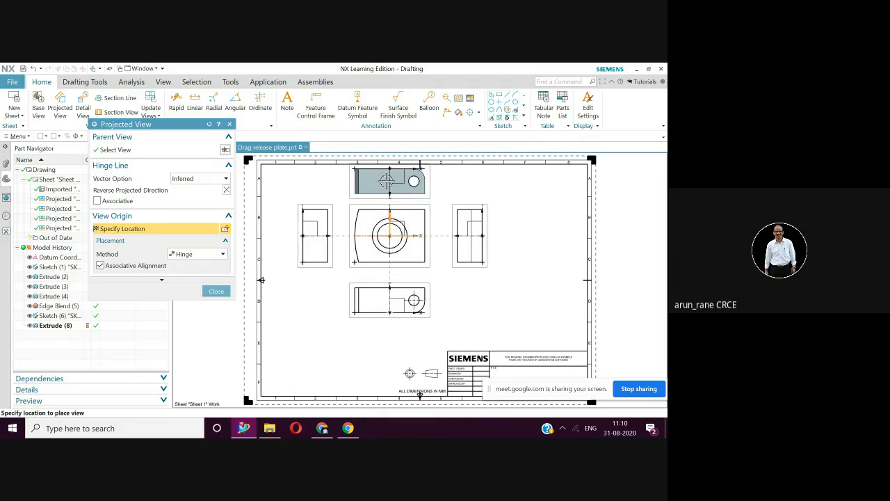
pyautogui.click(388, 179)
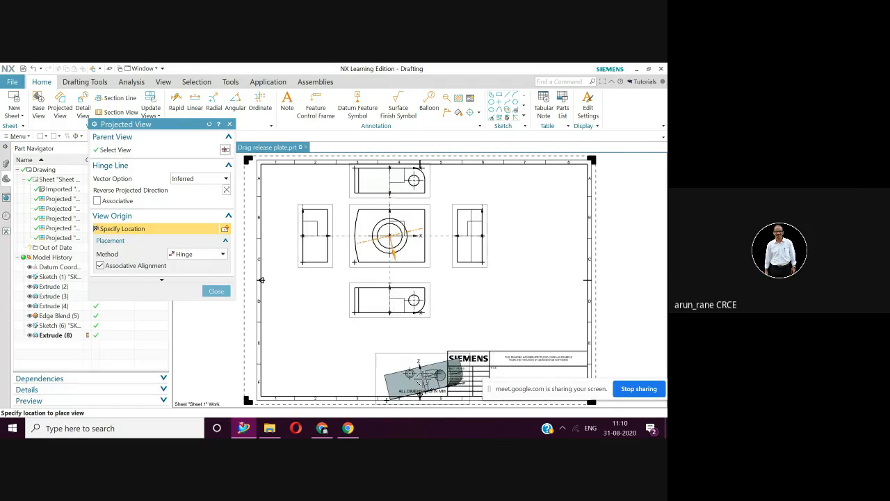
pyautogui.press('Escape')
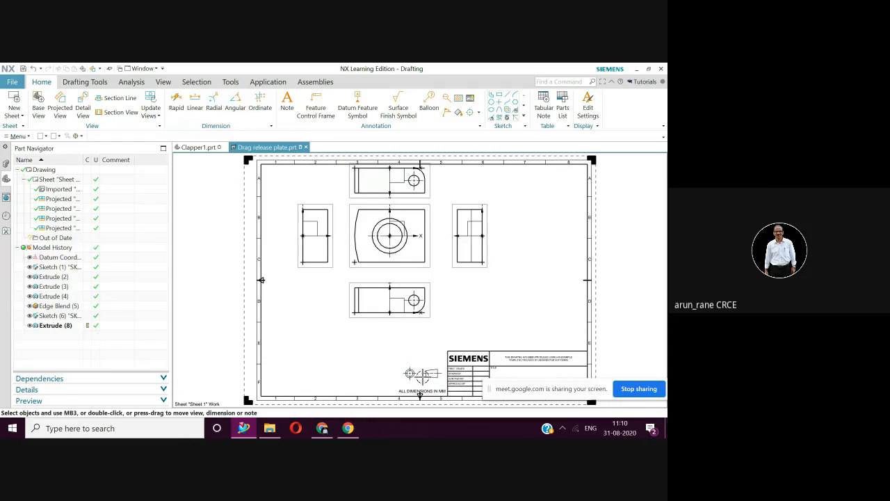
# Step: Create a simple section view with a vertical cut through the base view's hole centre, placed beyond the right projected view
pyautogui.click(121, 114)
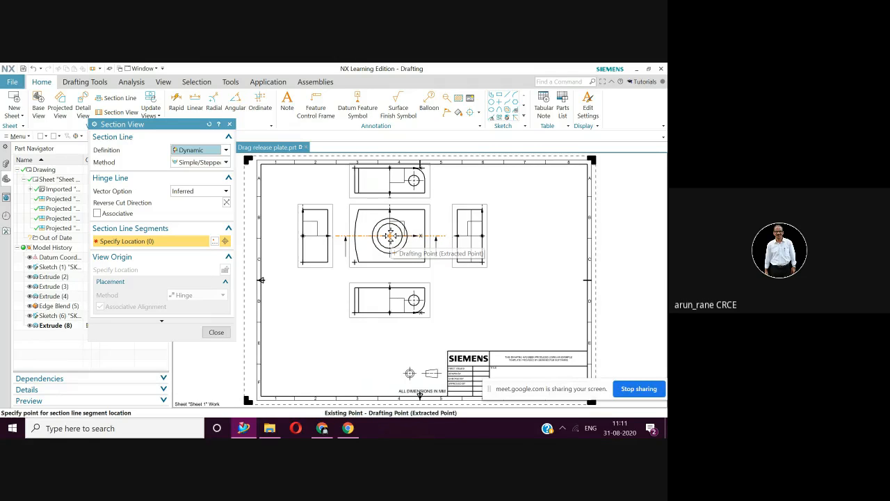
pyautogui.click(390, 236)
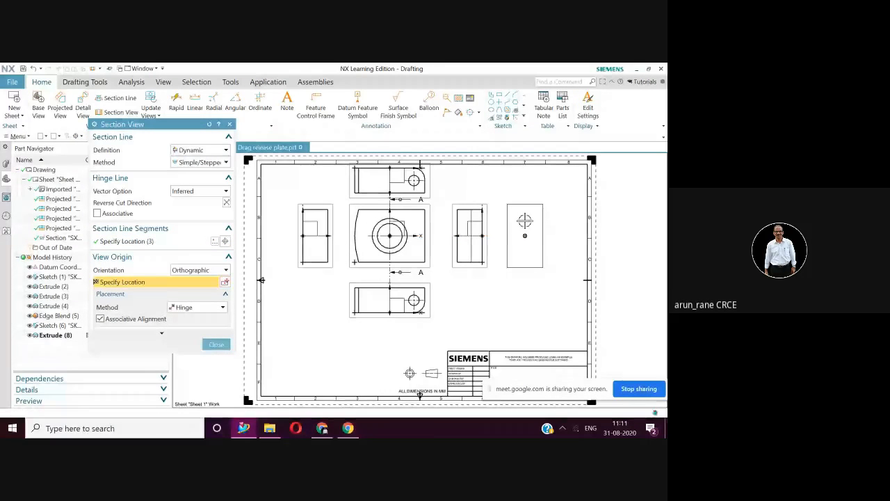
pyautogui.click(525, 220)
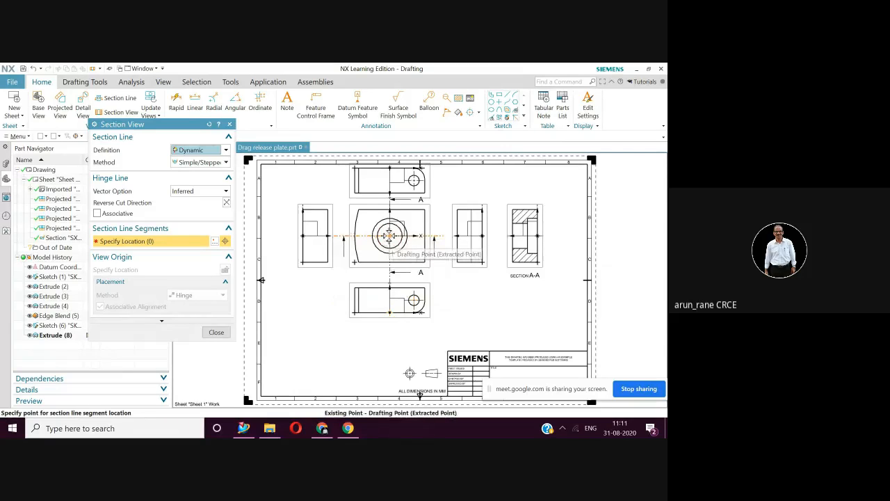
# Step: Create a second section view with a horizontal cut through the base view's hole centre, placed beneath the lower projected view
pyautogui.click(389, 235)
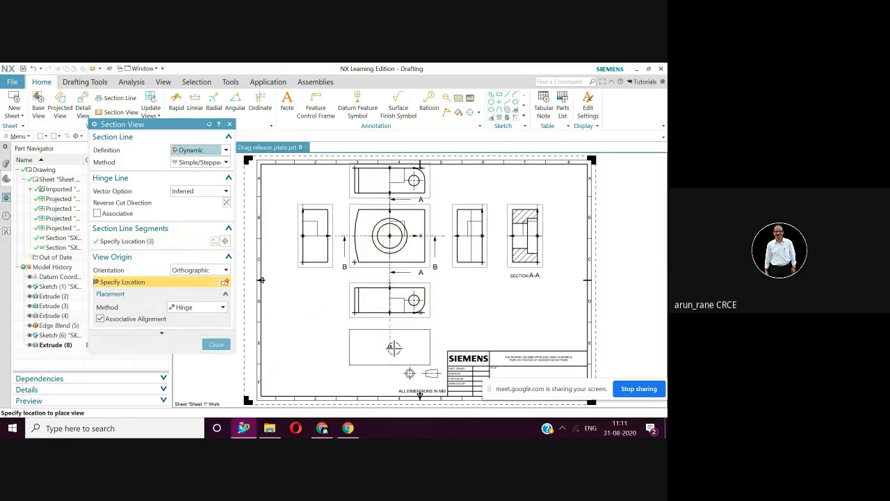
pyautogui.click(394, 346)
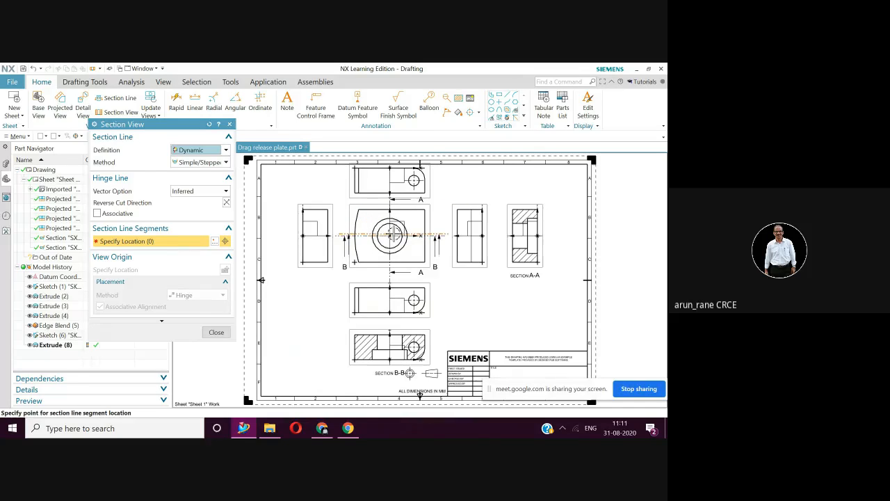
pyautogui.scroll(-1, 391, 235)
pyautogui.scroll(1, 391, 235)
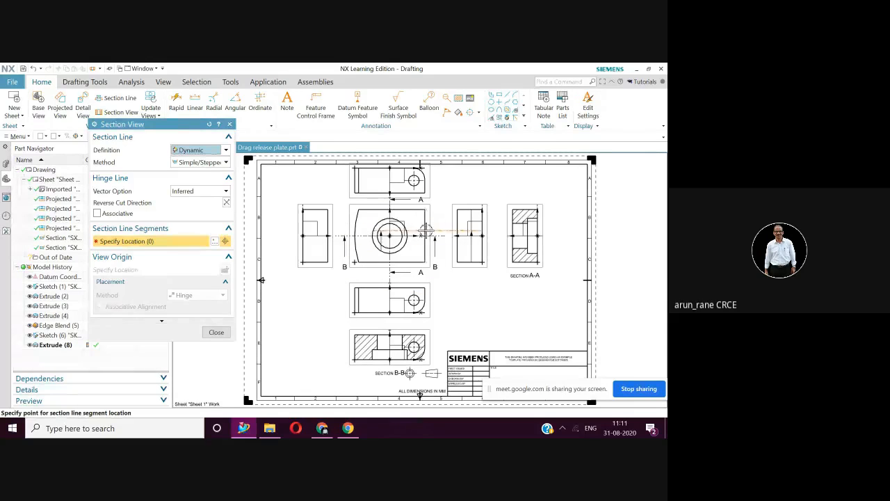
pyautogui.press('Escape')
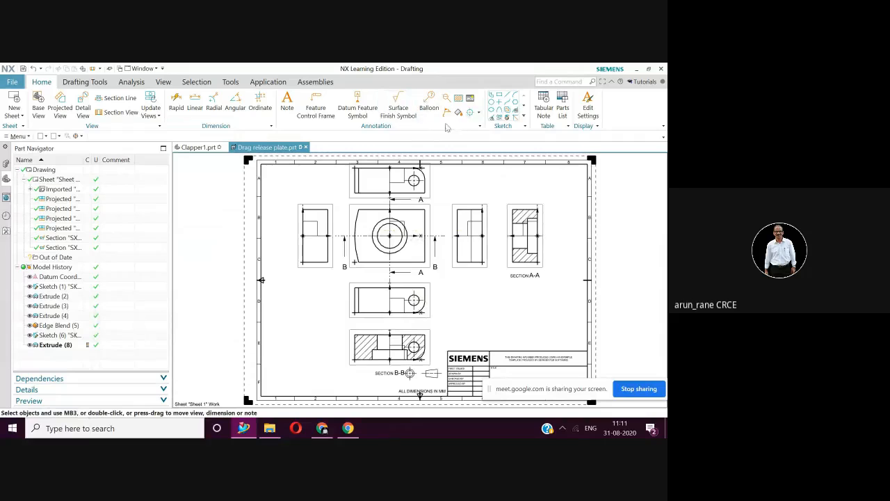
# Step: Start a drawing of the Clapper1 assembly on an A3 template sheet and place its Top base view at 1:1 scale
pyautogui.click(197, 148)
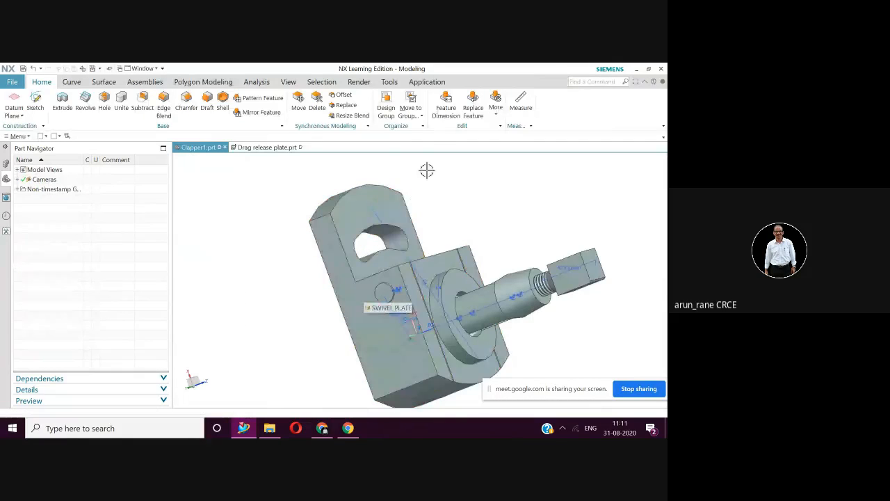
pyautogui.click(426, 82)
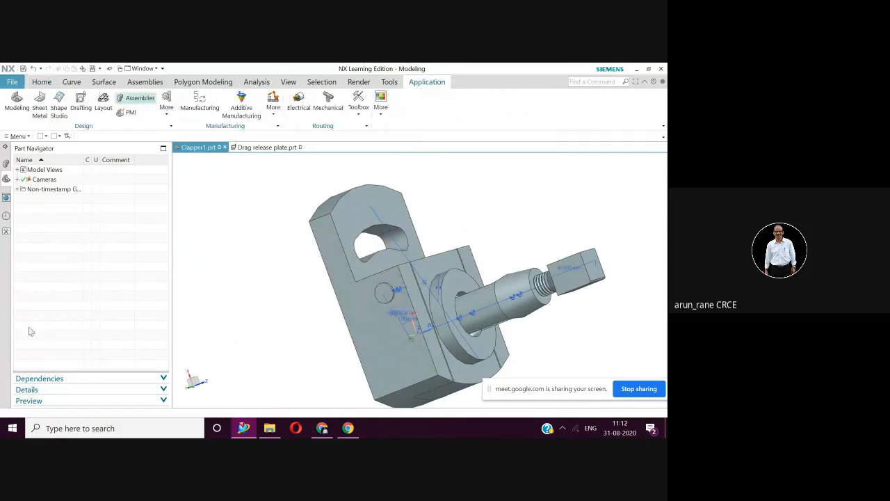
pyautogui.click(81, 105)
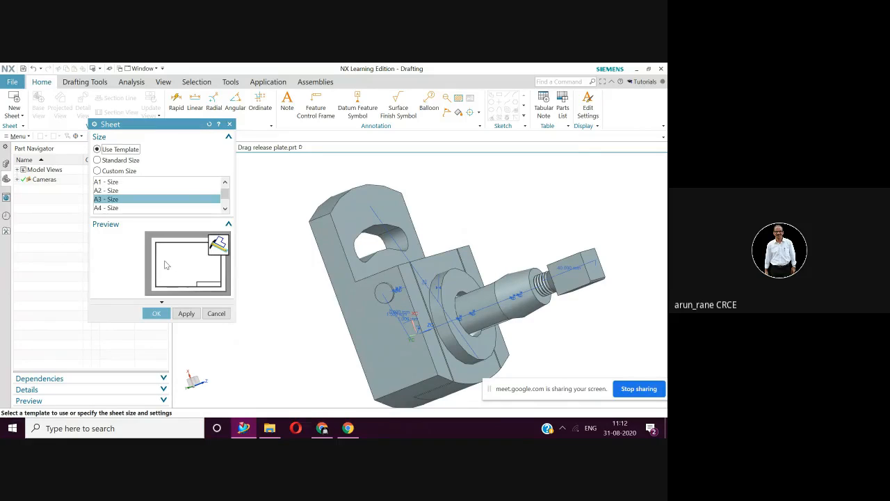
pyautogui.click(157, 315)
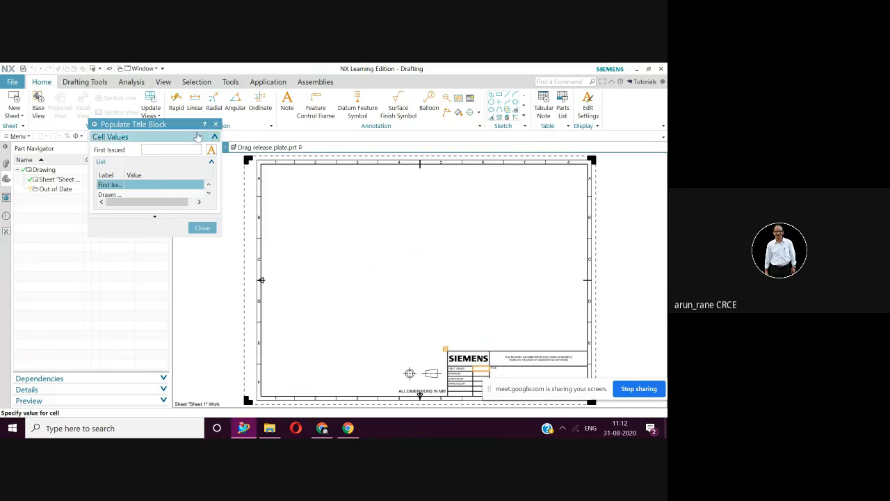
pyautogui.moveTo(191, 128); pyautogui.dragTo(190, 178)
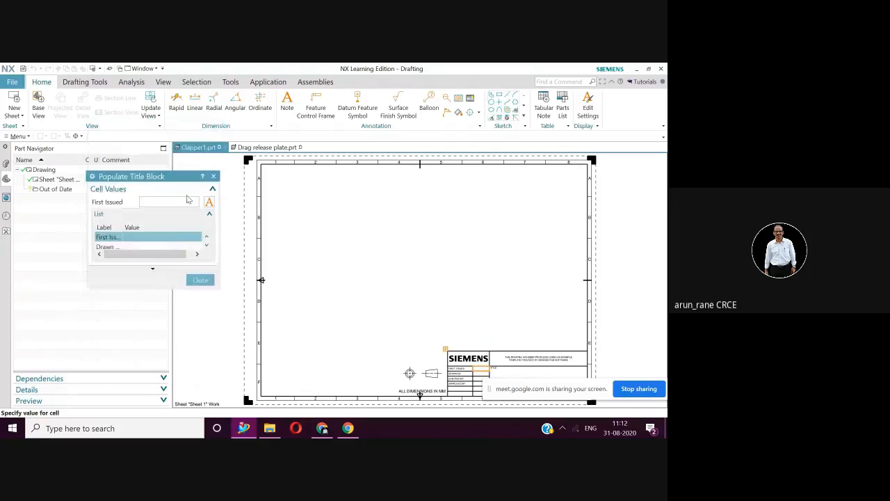
pyautogui.click(201, 278)
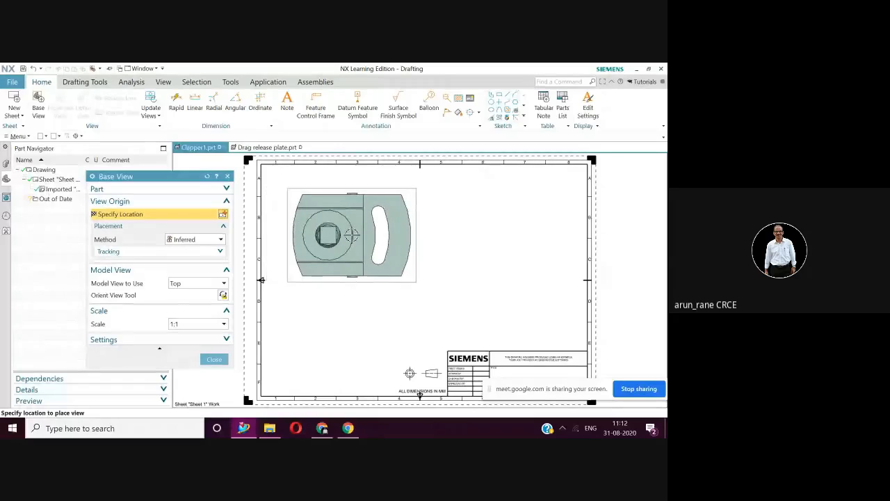
pyautogui.click(341, 229)
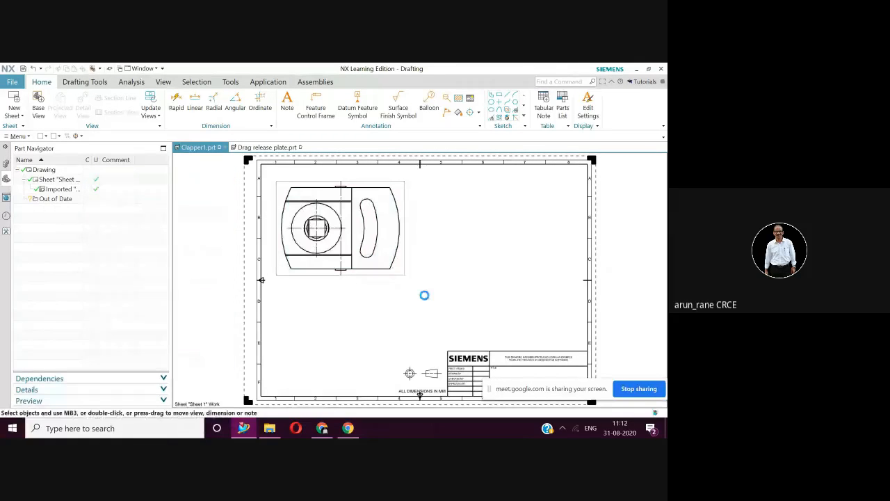